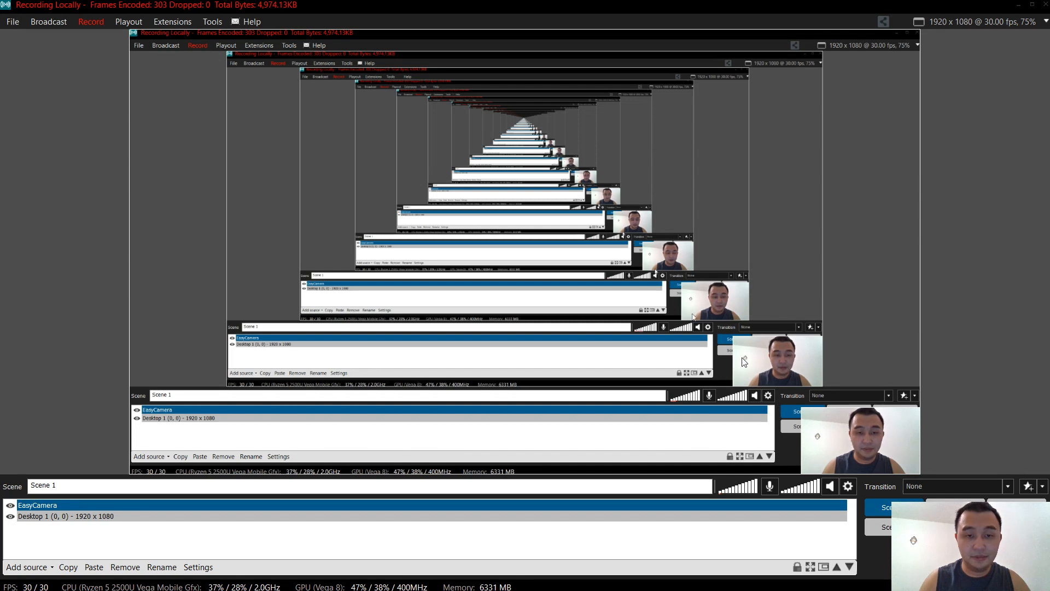
pyautogui.click(812, 511)
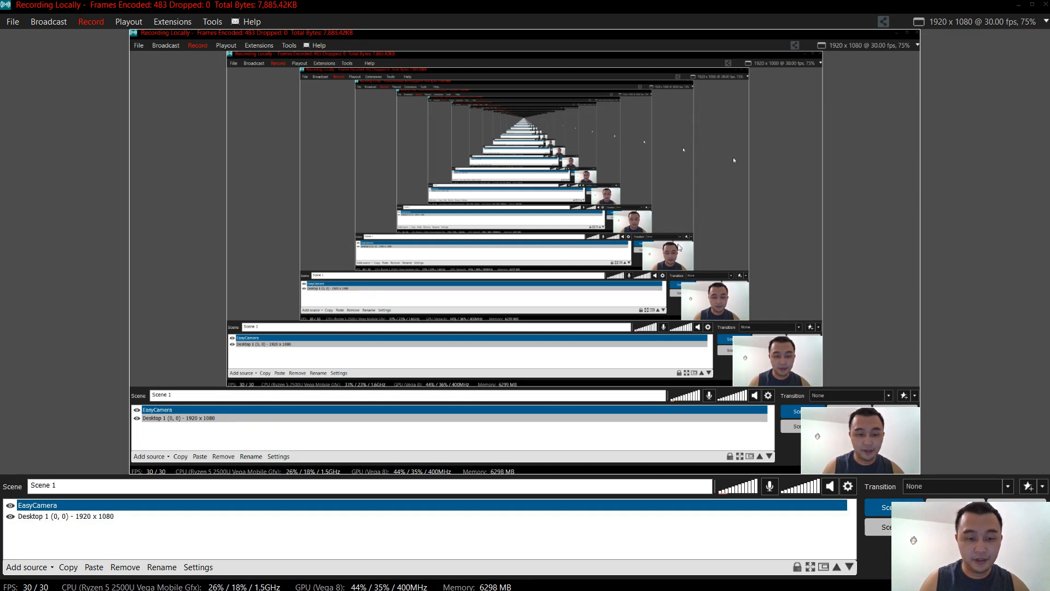
pyautogui.hotkey('alt', 'Tab')
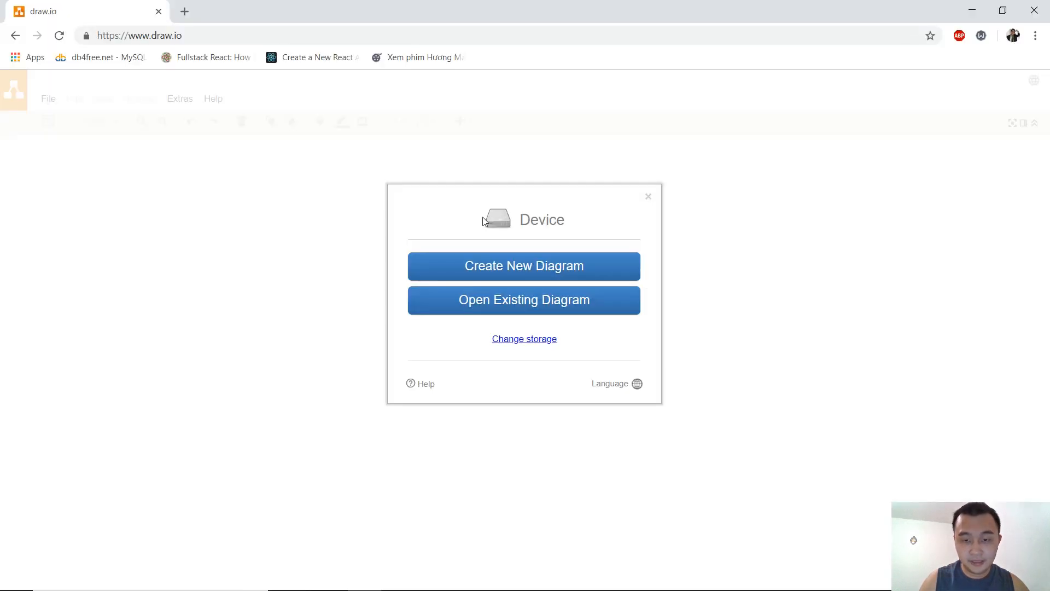
pyautogui.click(364, 37)
pyautogui.click(834, 314)
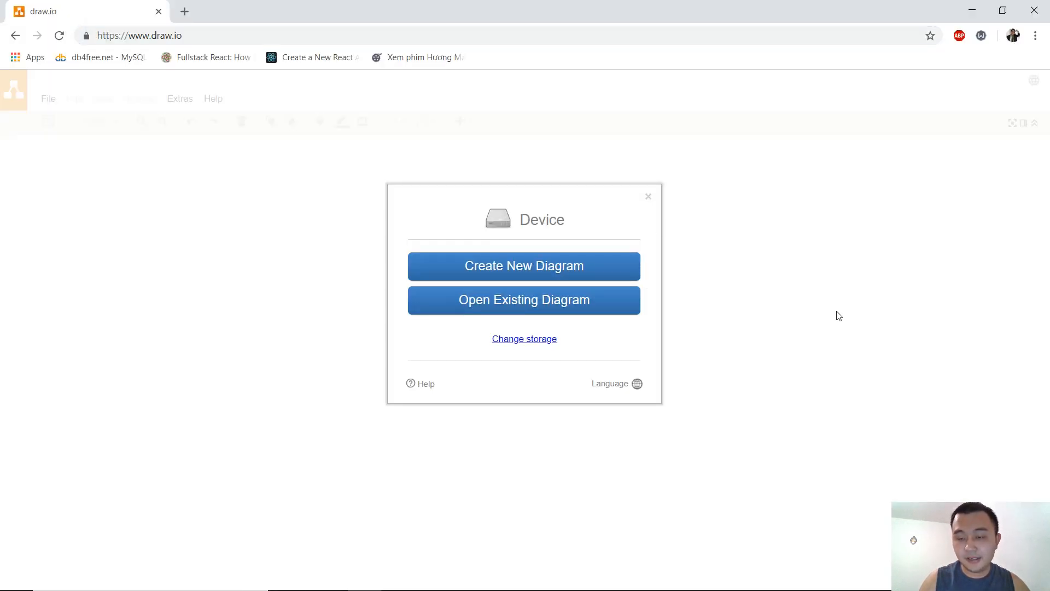
# Close the current browser window, reopen Chrome and load draw.io
pyautogui.click(1034, 10)
pyautogui.press('super')
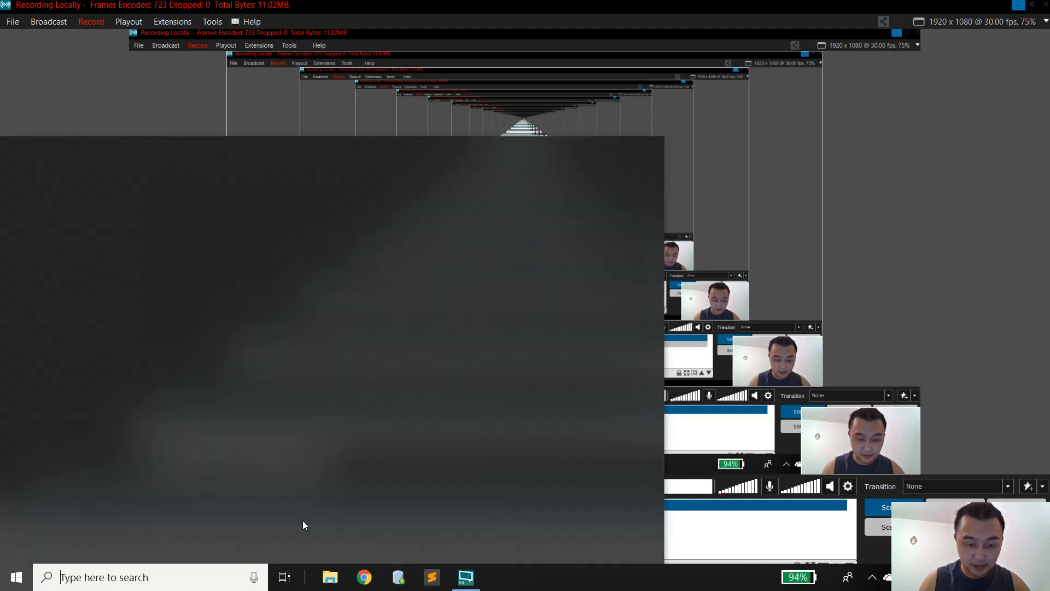
pyautogui.press('super')
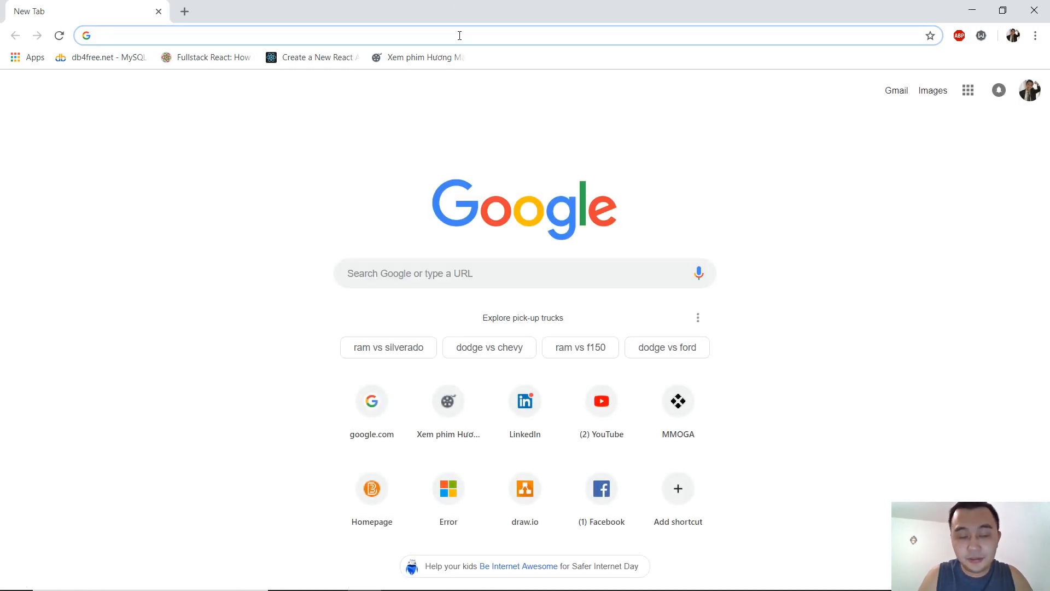
pyautogui.write('draw.io')
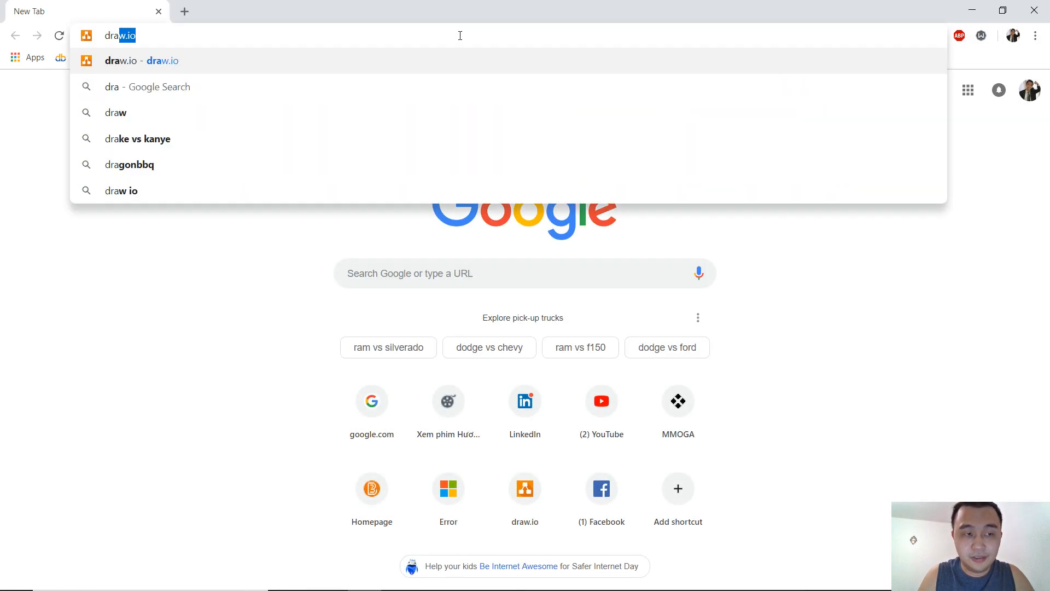
pyautogui.press('Return')
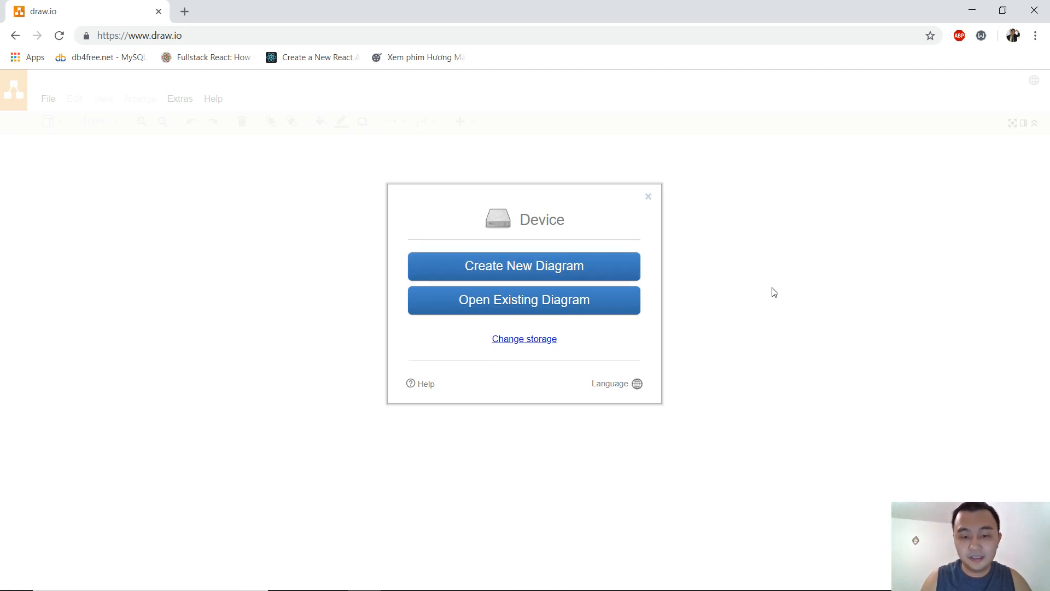
# Start a new diagram and browse the Basic, Business, Engineering, Flowcharts, Software, UML and Venn template categories
pyautogui.click(590, 266)
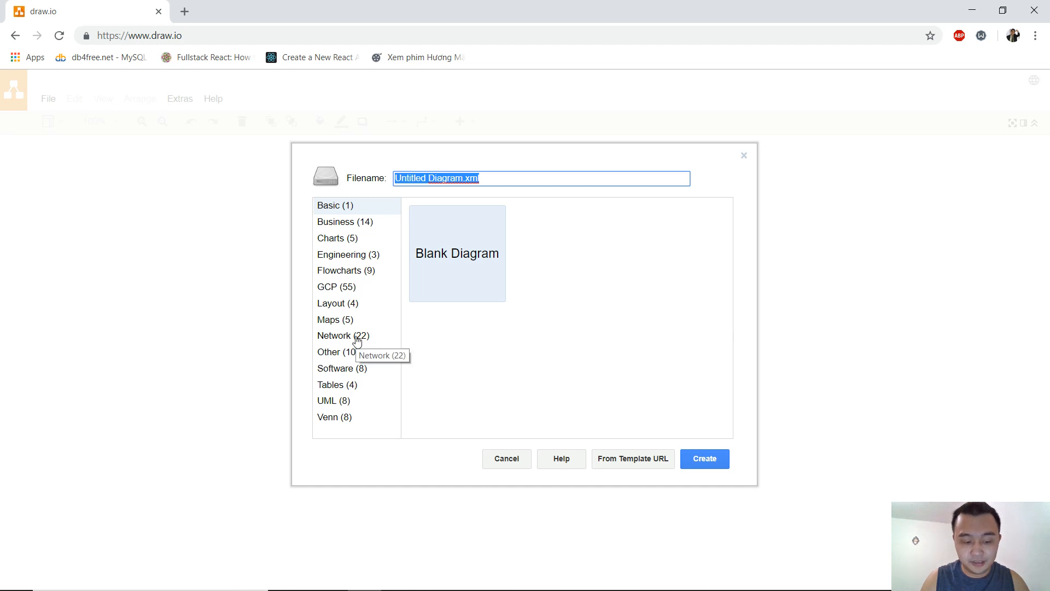
pyautogui.hotkey('alt', 'Tab')
pyautogui.hotkey('alt', 'Tab')
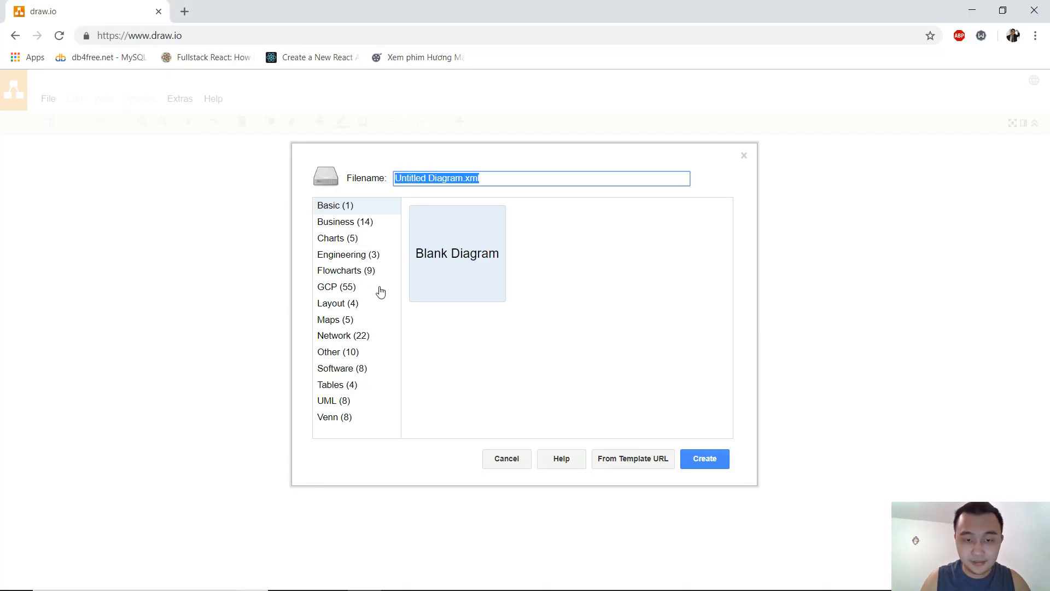
pyautogui.click(339, 210)
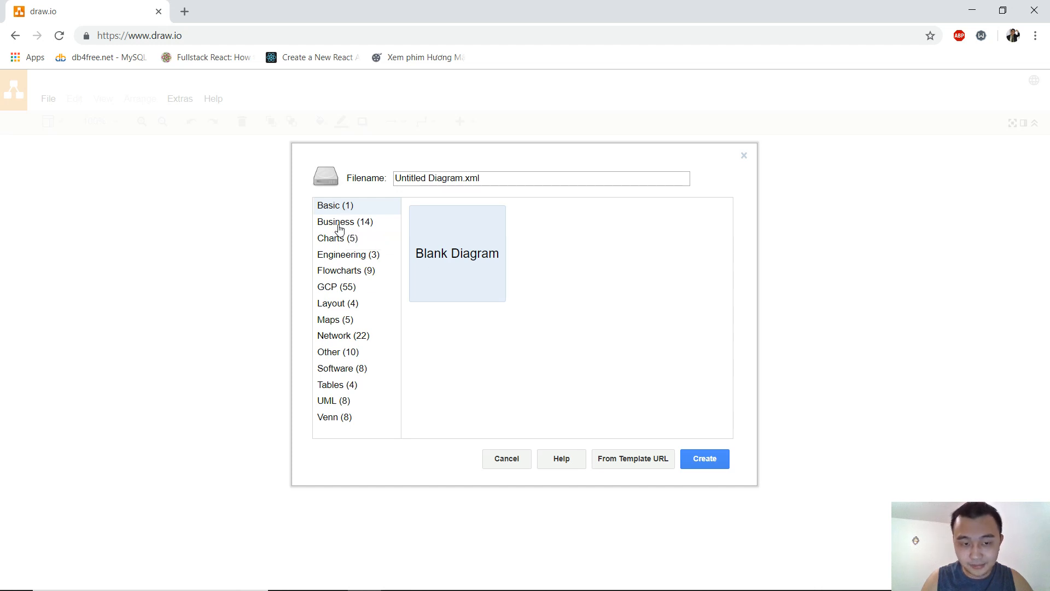
pyautogui.click(339, 225)
pyautogui.click(353, 255)
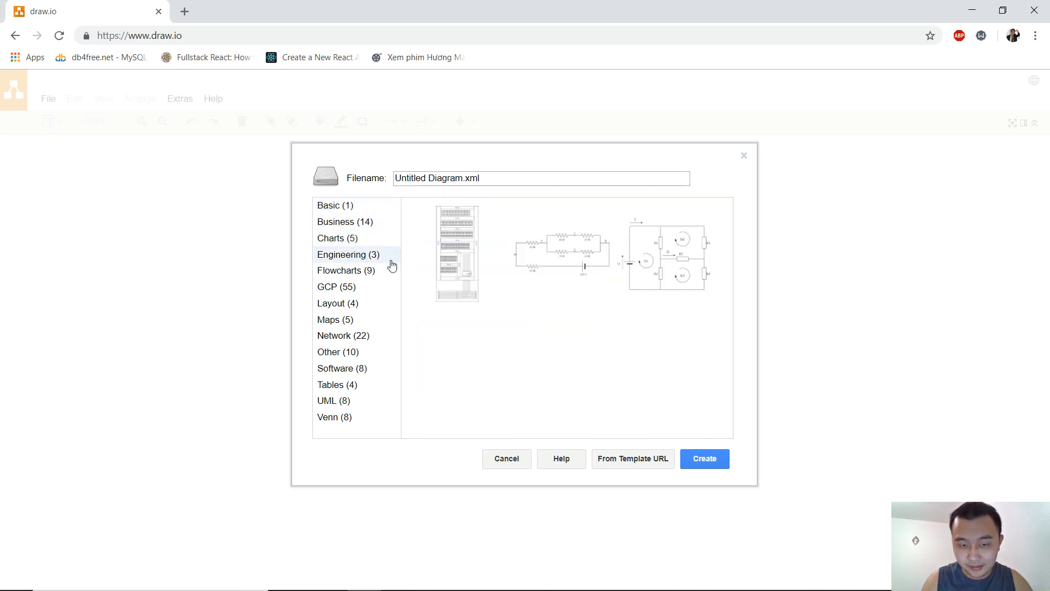
pyautogui.click(336, 273)
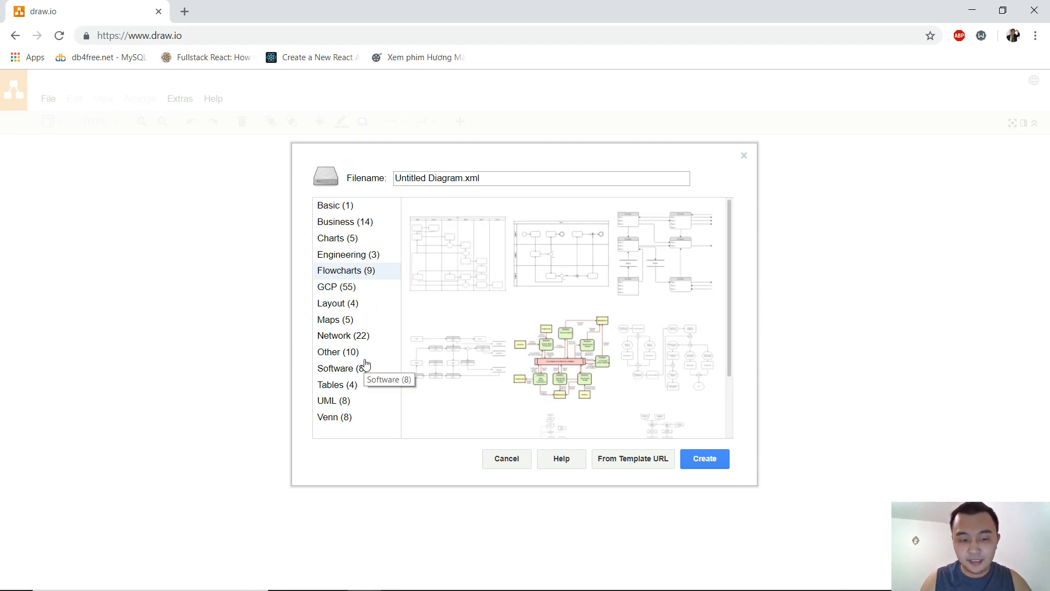
pyautogui.click(345, 369)
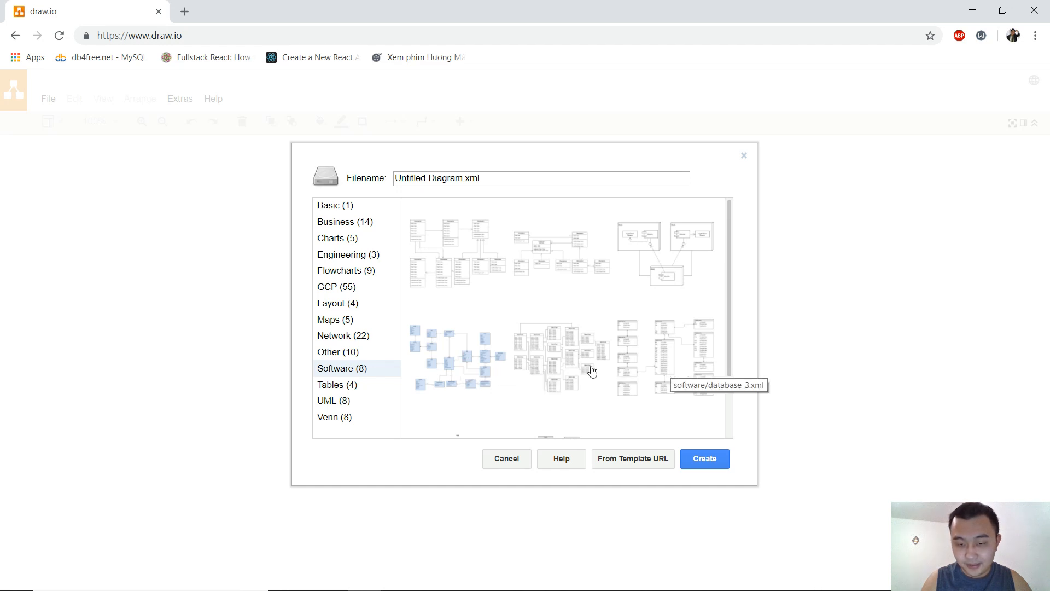
pyautogui.click(342, 403)
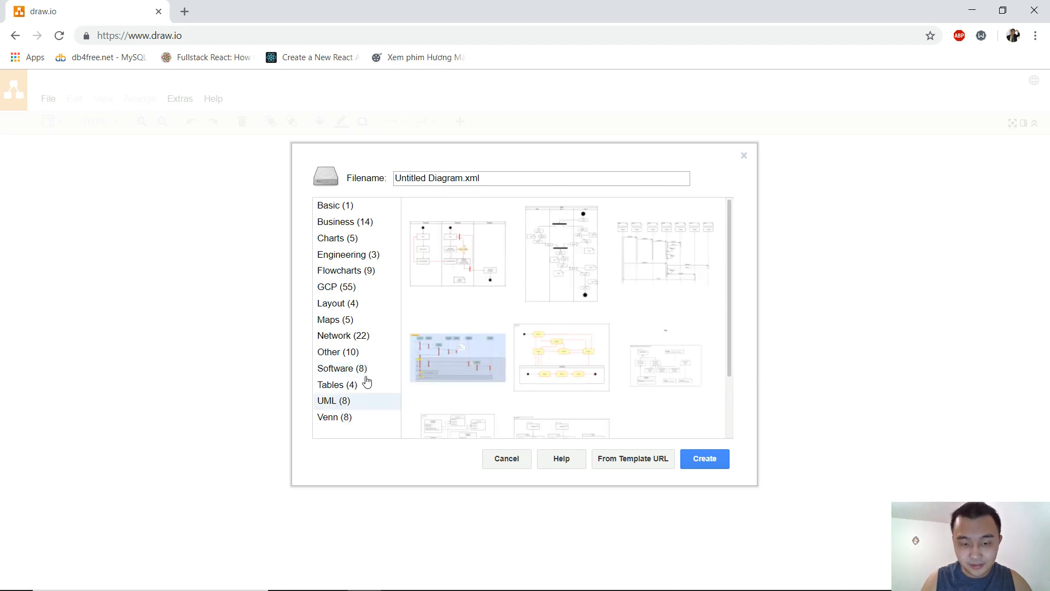
pyautogui.click(332, 419)
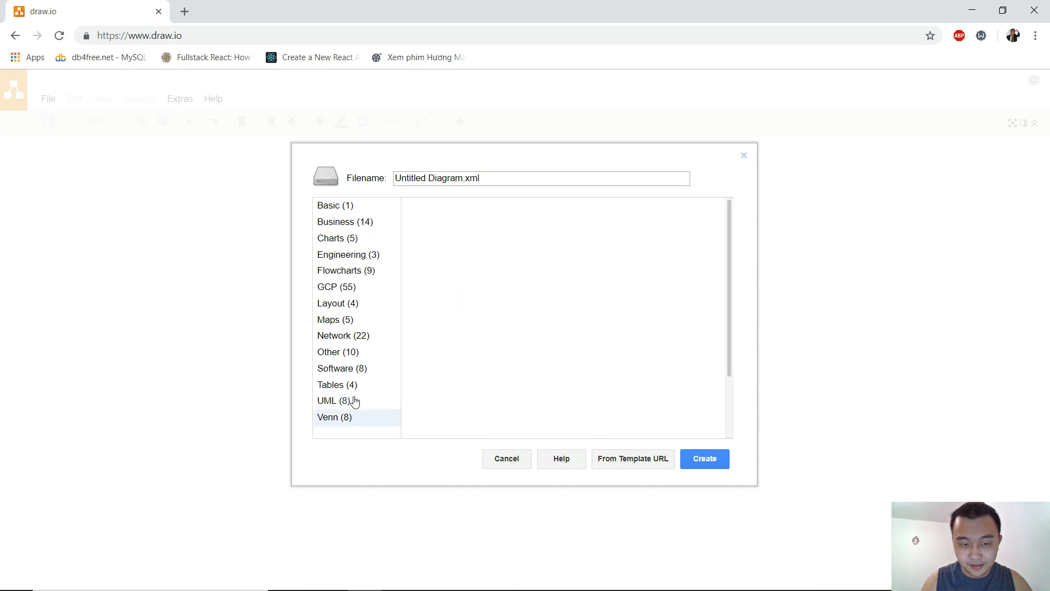
pyautogui.click(353, 401)
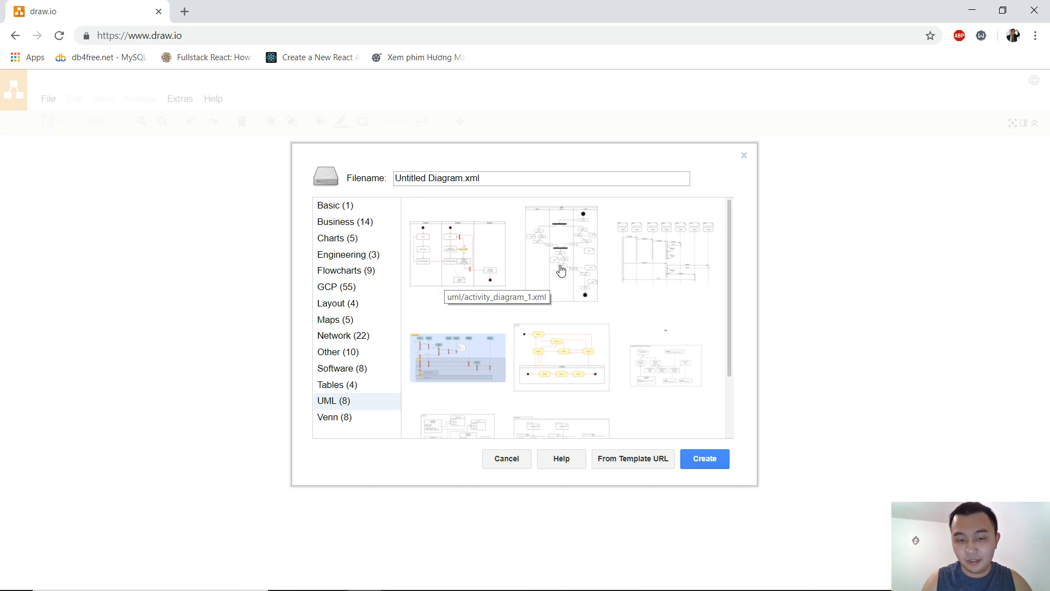
# Create a diagram from the first UML activity diagram template and select all of its shapes
pyautogui.doubleClick(468, 267)
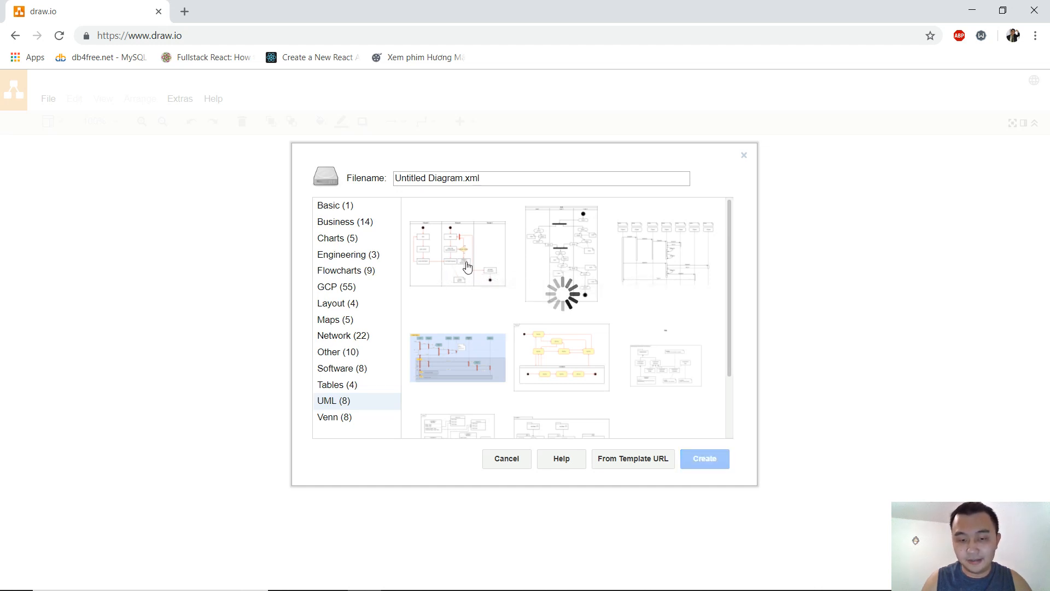
pyautogui.scroll(-1, 361, 282)
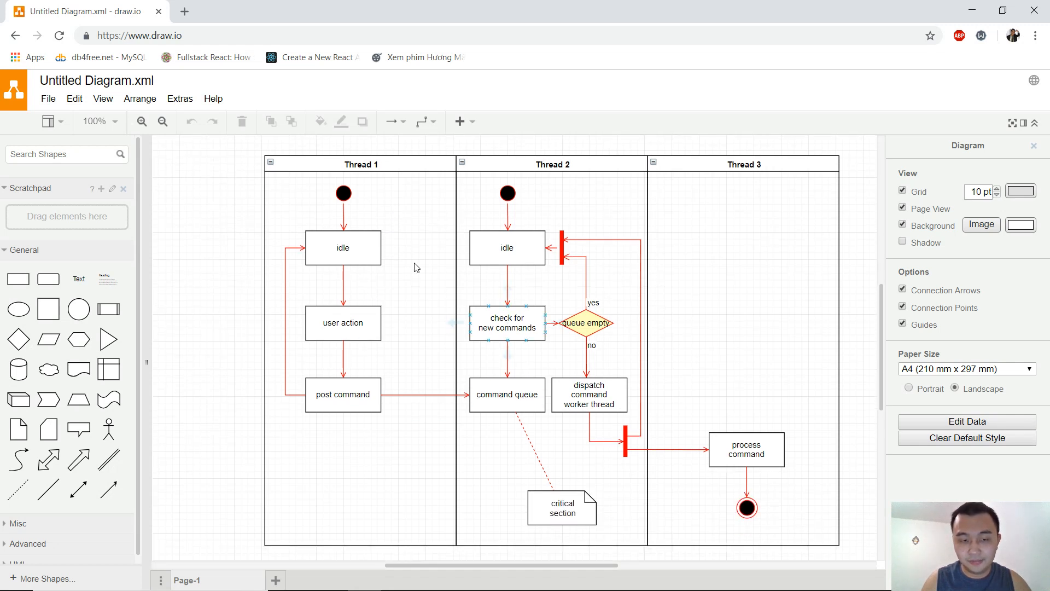
pyautogui.moveTo(231, 150); pyautogui.dragTo(659, 403)
# Close the template diagram's browser tab and load draw.io again in a new tab
pyautogui.click(755, 37)
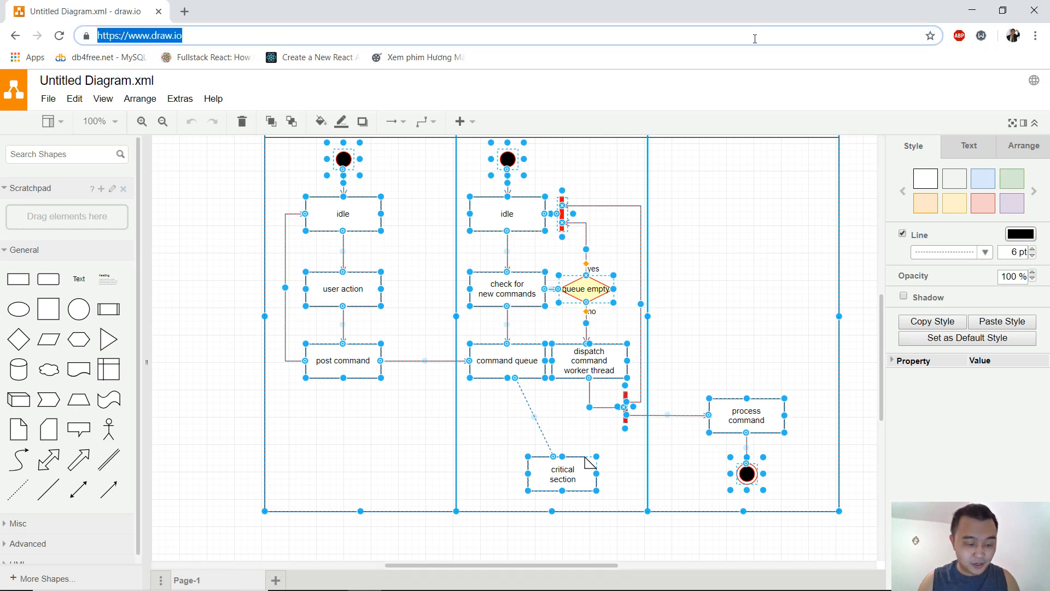
pyautogui.hotkey('ctrl', 't')
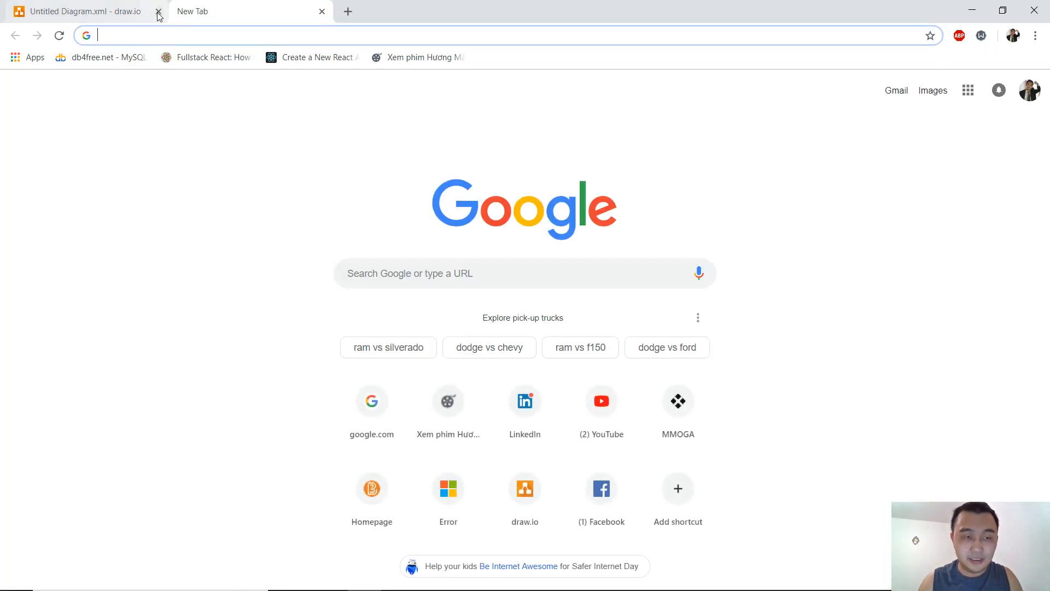
pyautogui.click(159, 12)
pyautogui.click(593, 111)
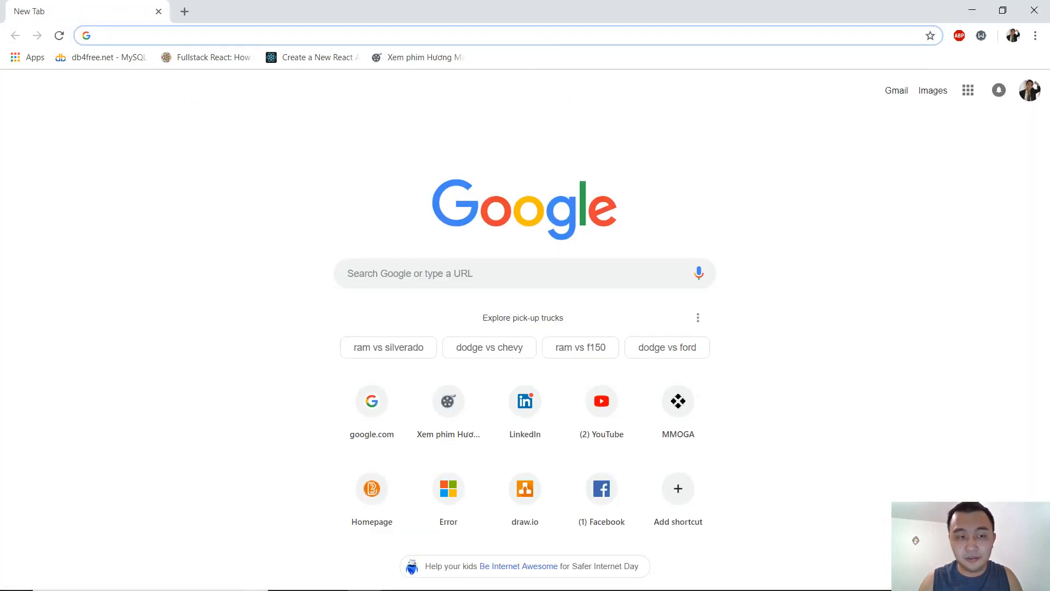
pyautogui.write('draw.io')
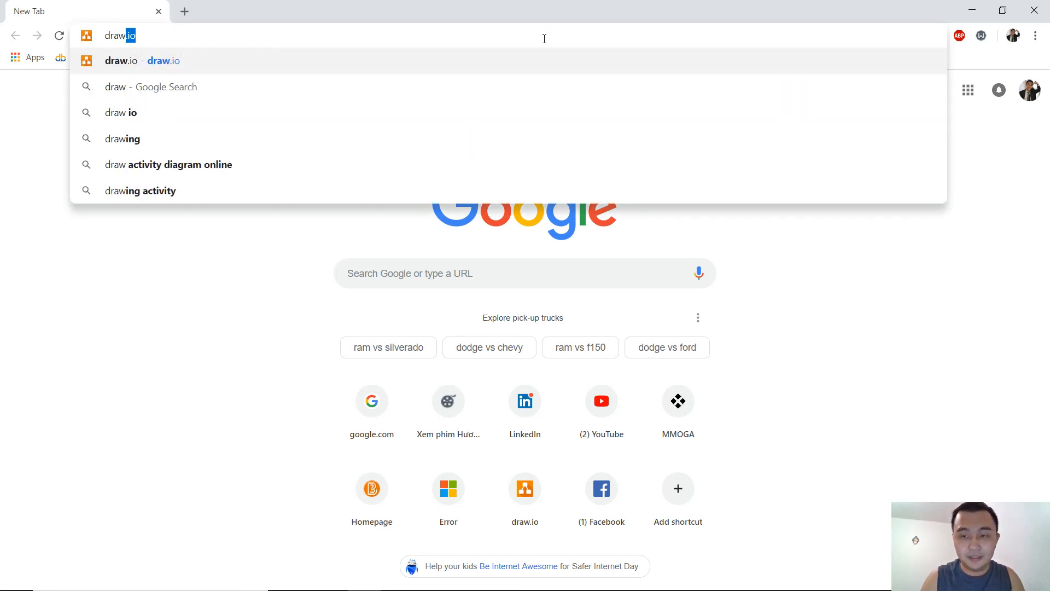
pyautogui.press('Return')
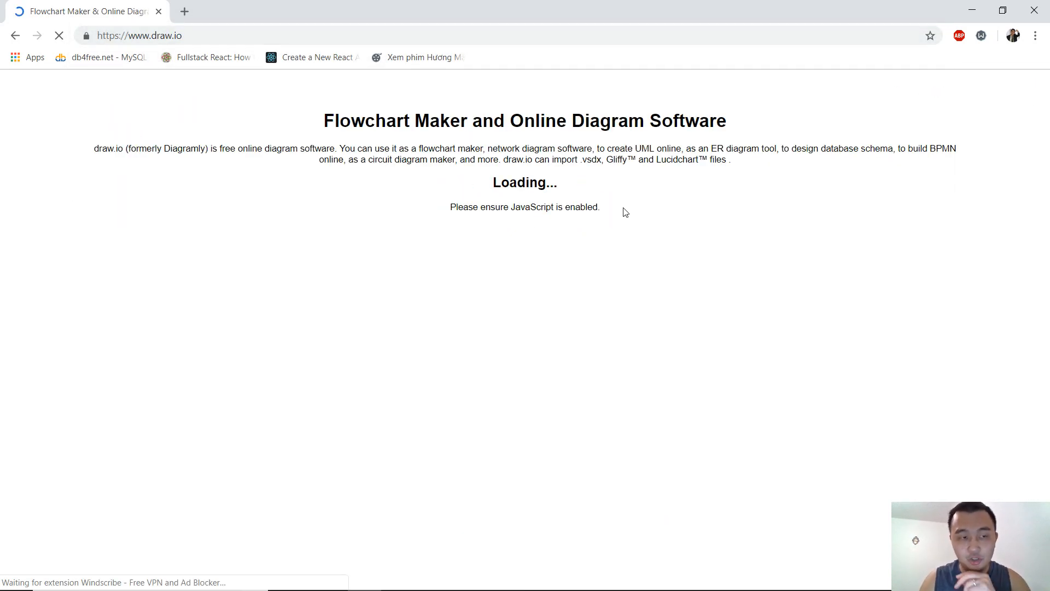
# Create a new blank diagram from the Basic category with the filename Untitled Diagram.xml
pyautogui.click(527, 272)
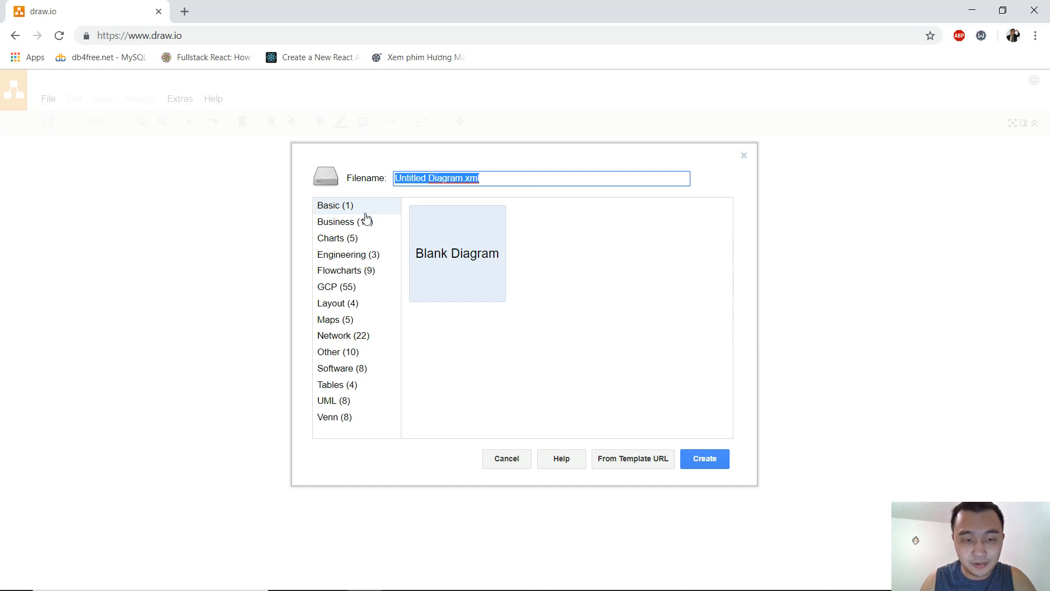
pyautogui.click(442, 255)
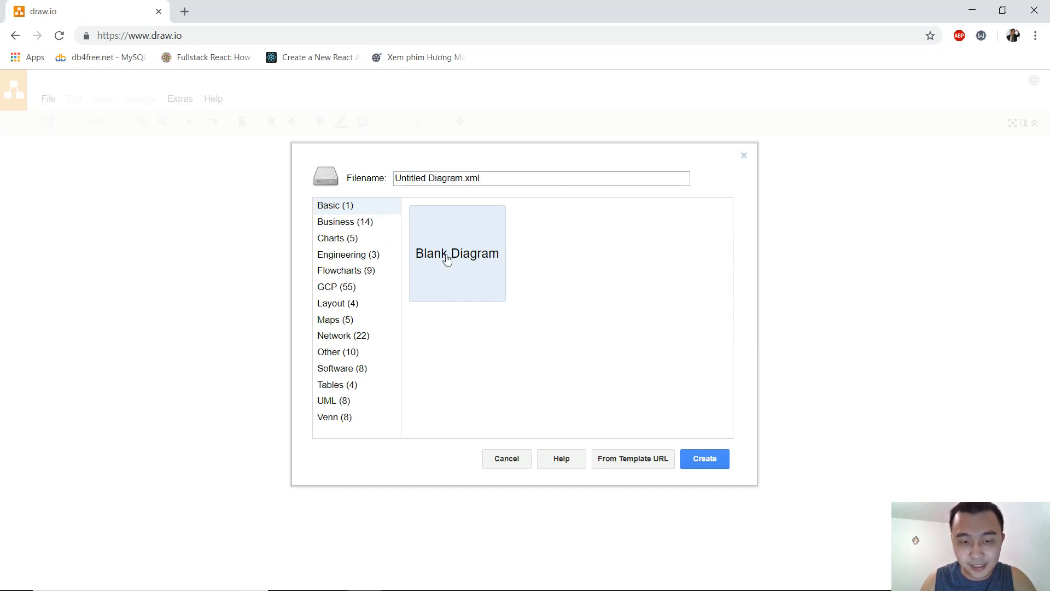
pyautogui.click(693, 464)
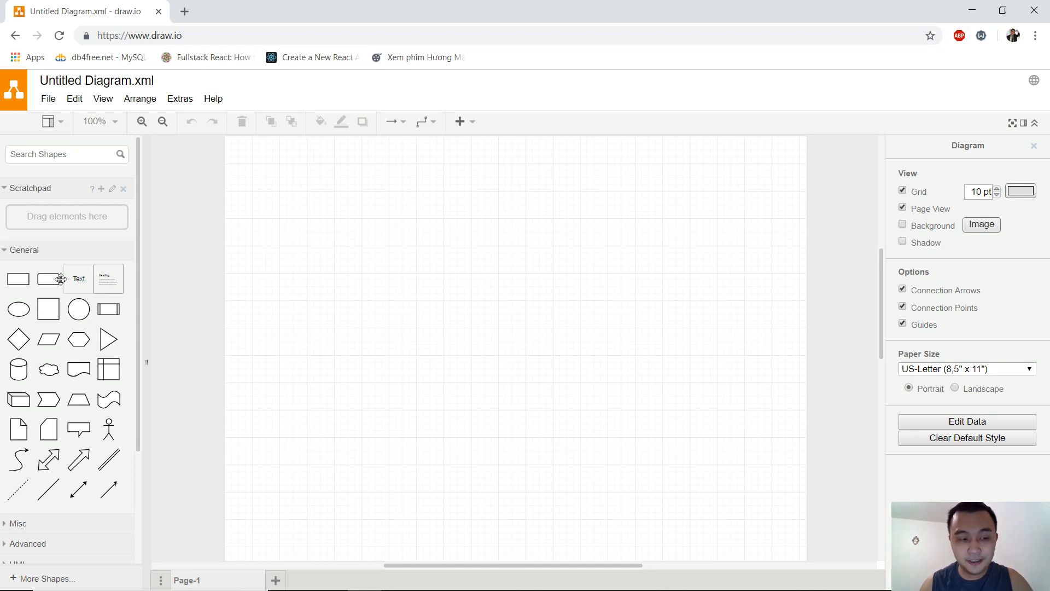
# Place two rectangles on the page, one below the other, in the upper middle area
pyautogui.moveTo(18, 279); pyautogui.dragTo(421, 238)
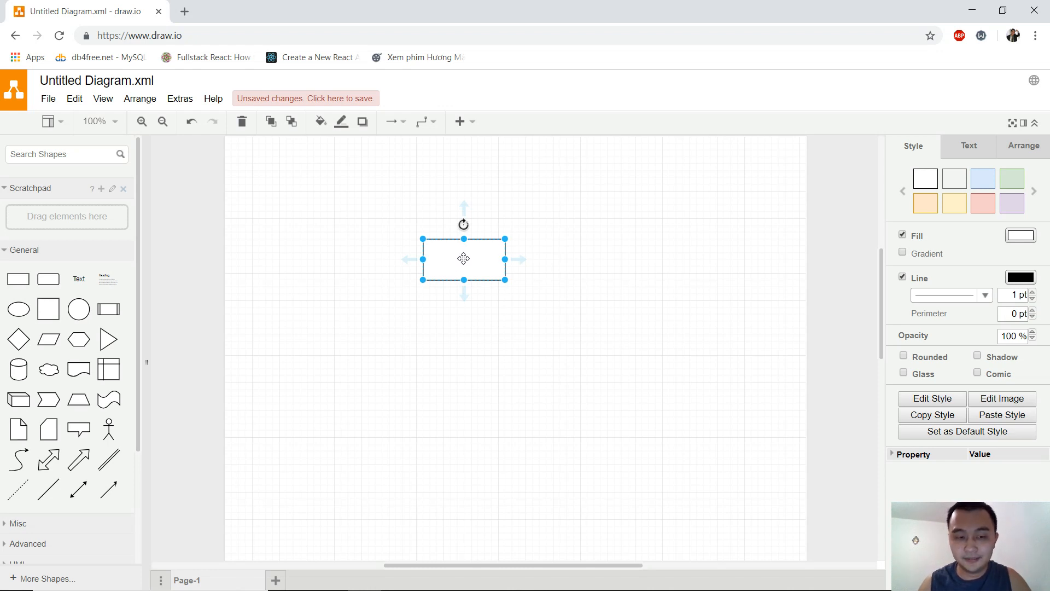
pyautogui.moveTo(18, 278); pyautogui.dragTo(432, 336)
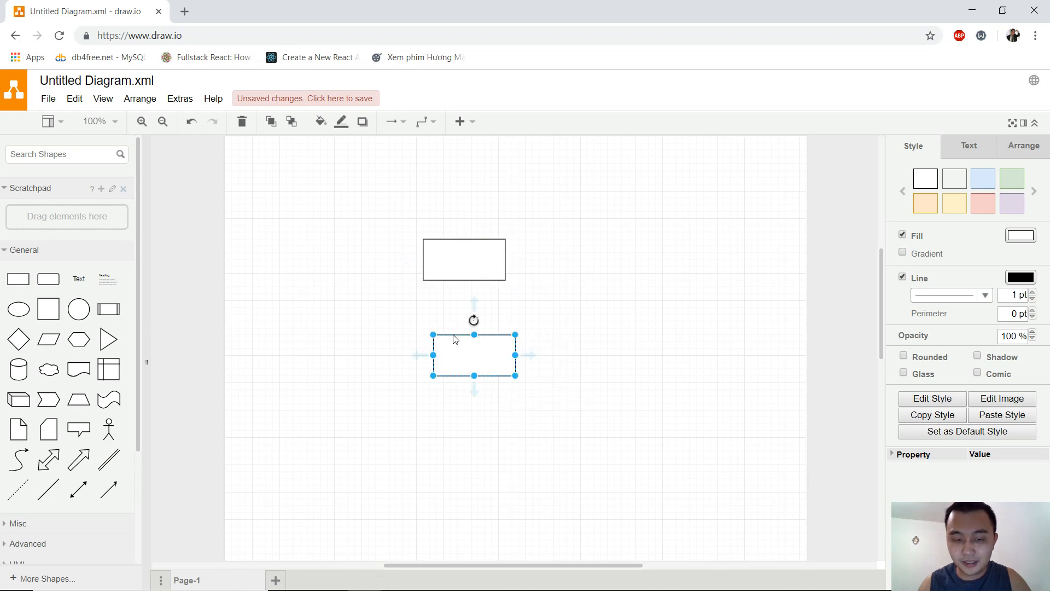
pyautogui.click(434, 301)
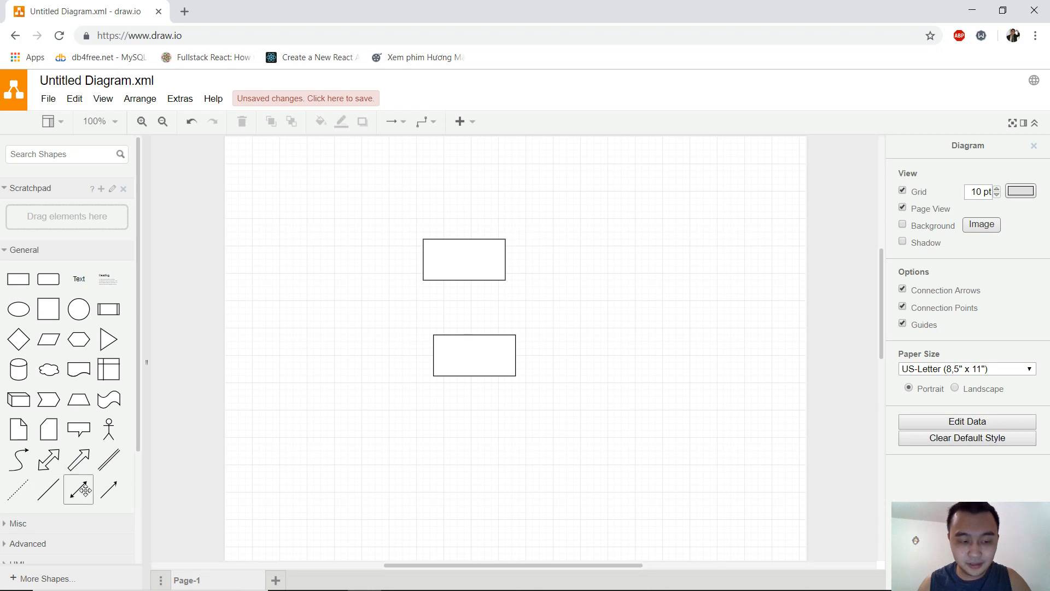
# Connect the upper rectangle to the lower one with a downward arrow and align the lower rectangle directly beneath the upper one
pyautogui.moveTo(85, 490); pyautogui.dragTo(354, 326)
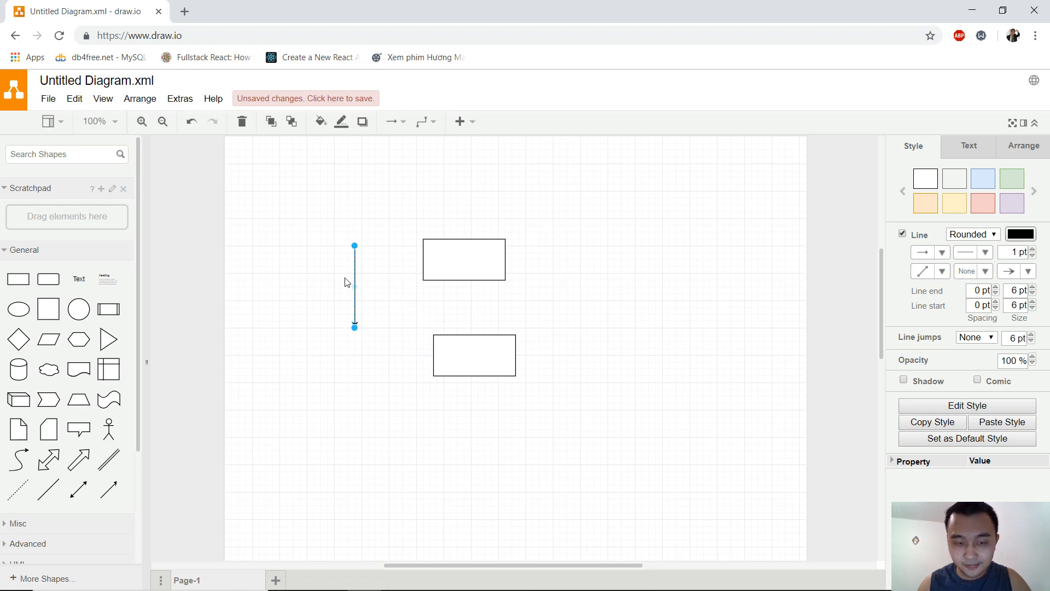
pyautogui.moveTo(354, 265); pyautogui.dragTo(463, 280)
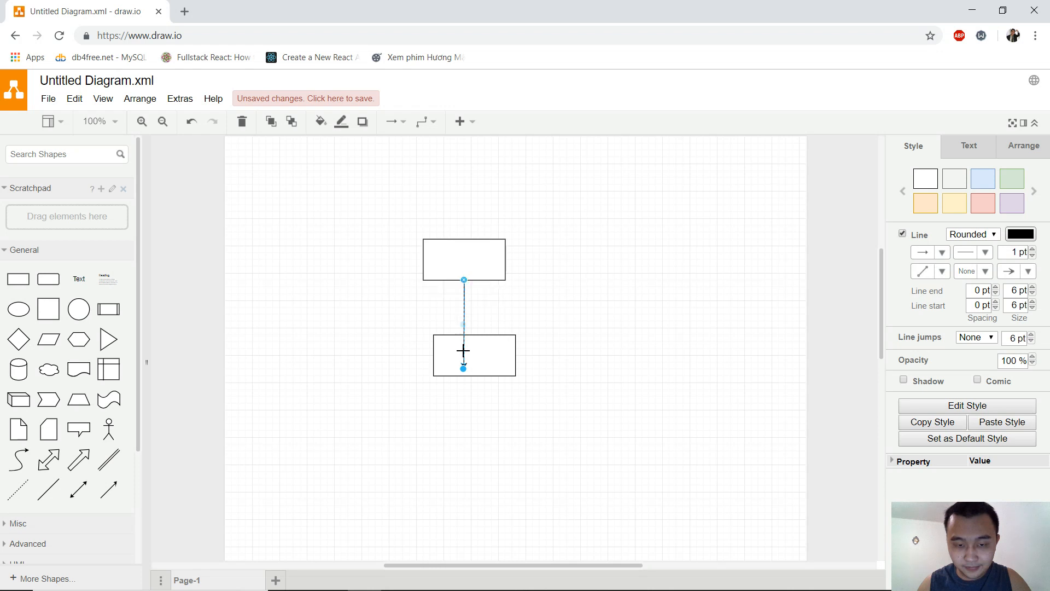
pyautogui.moveTo(463, 368); pyautogui.dragTo(442, 344)
pyautogui.click(516, 380)
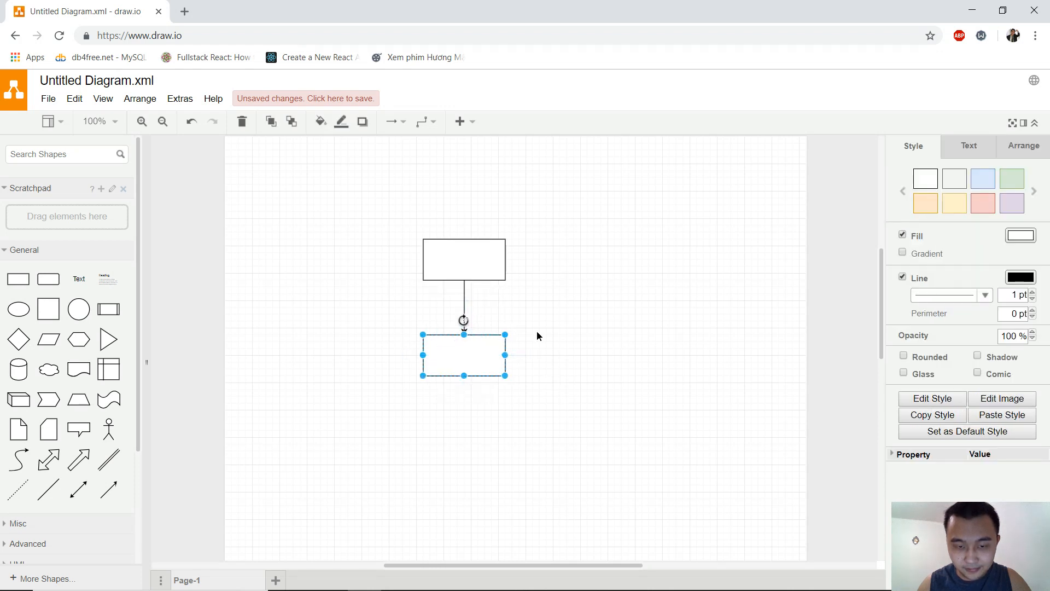
pyautogui.click(537, 336)
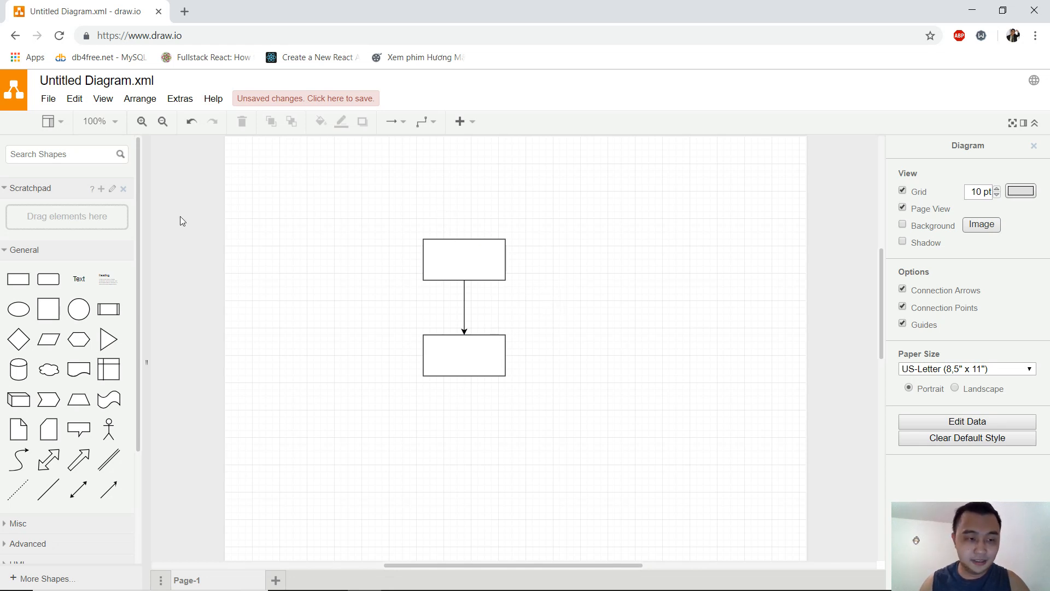
# Add the text label "Activity diagram for graduate school" above and to the left of the two rectangles
pyautogui.doubleClick(235, 186)
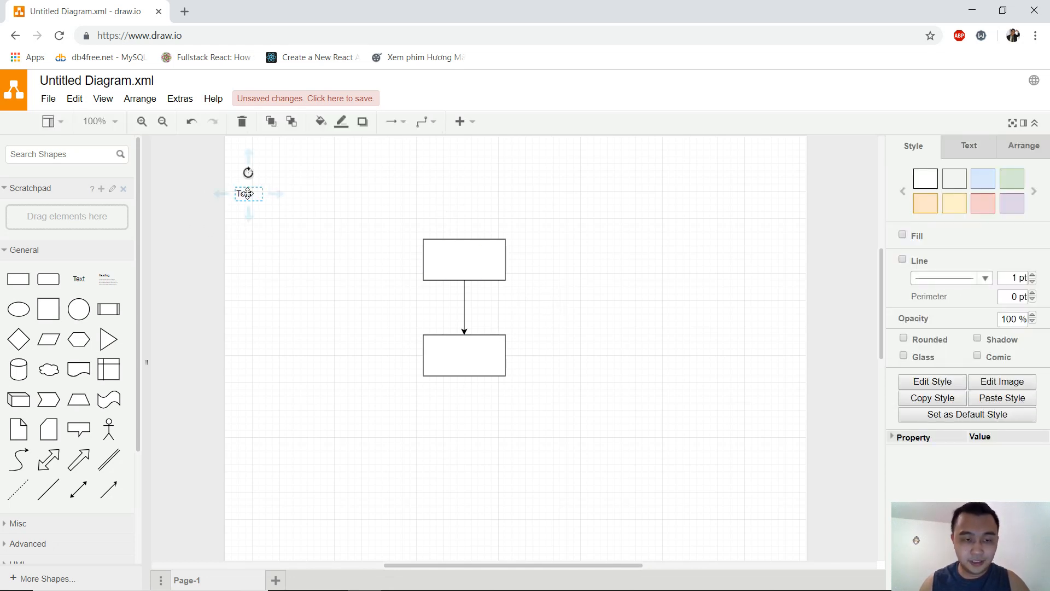
pyautogui.doubleClick(248, 193)
pyautogui.write('A')
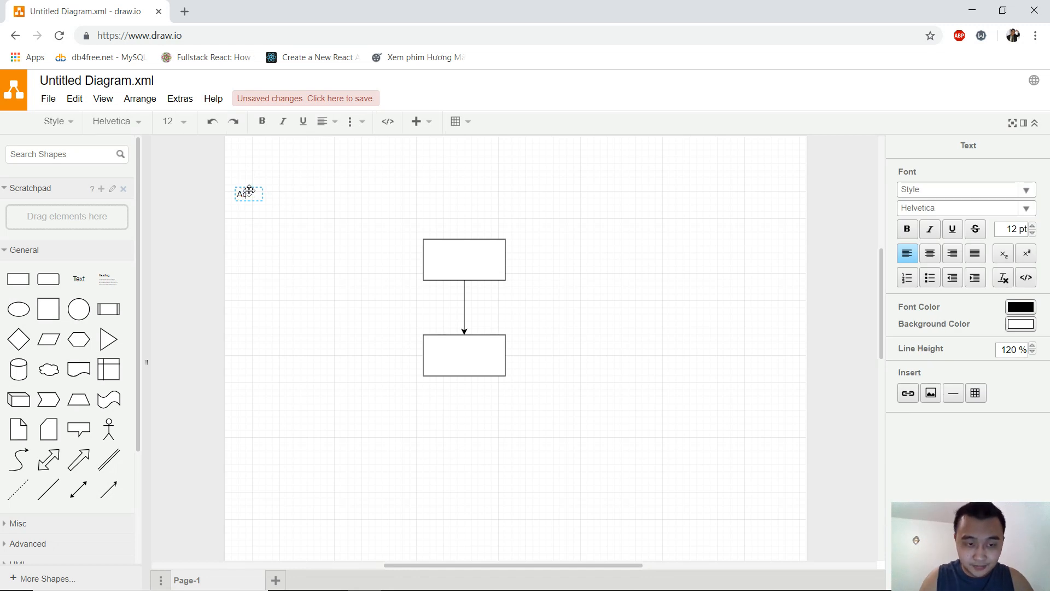
pyautogui.write('ctivity diagram for ')
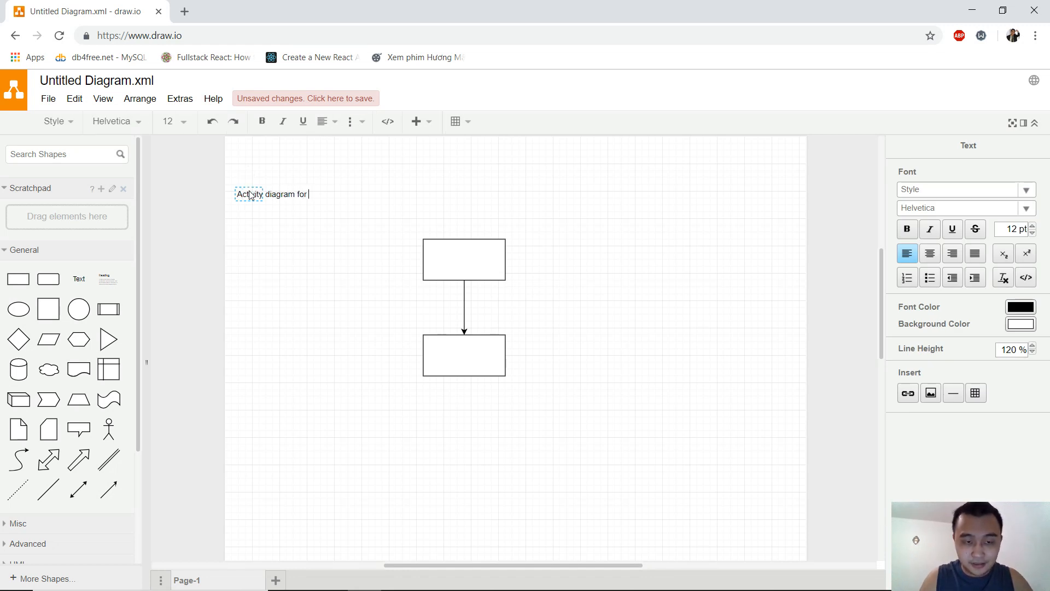
pyautogui.write('gardua')
pyautogui.press('BackSpace')
pyautogui.press('BackSpace')
pyautogui.press('BackSpace')
pyautogui.press('BackSpace')
pyautogui.press('BackSpace')
pyautogui.write('raduat')
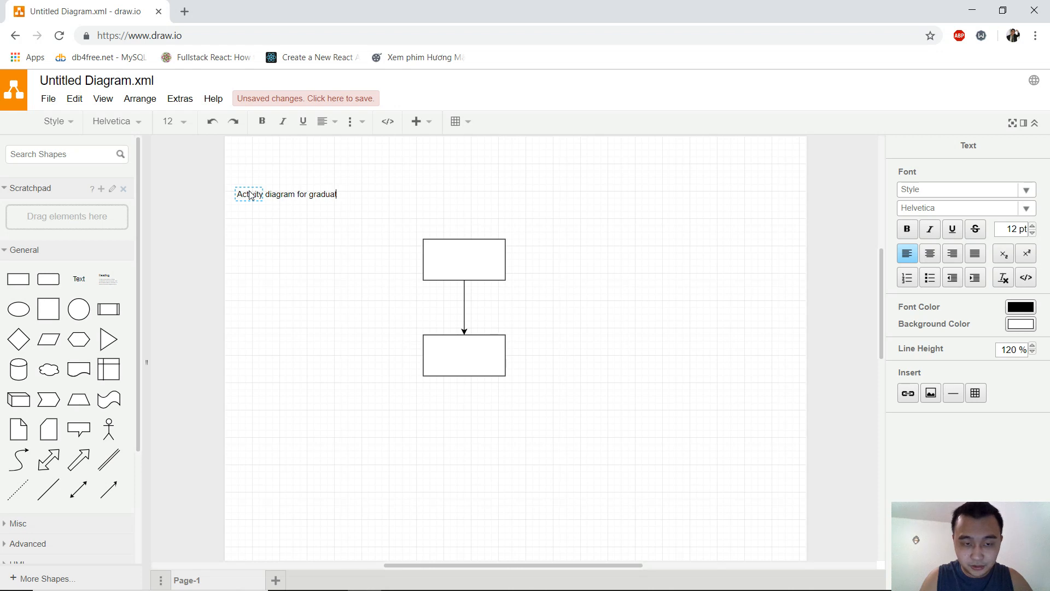
pyautogui.write('e school')
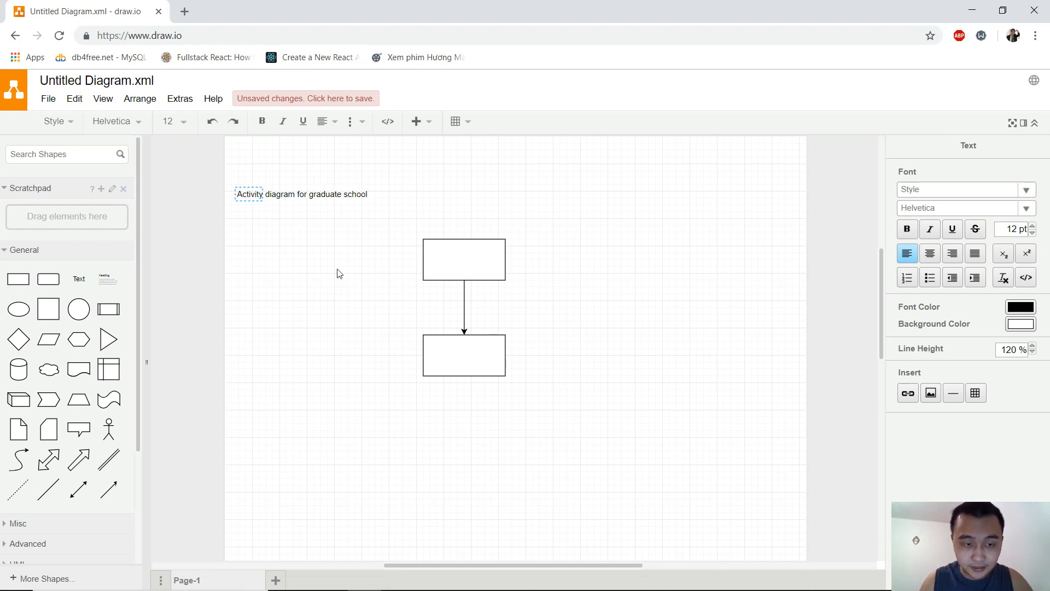
pyautogui.click(338, 273)
# Set the font size of the title text "Activity diagram for graduate school" to 18 pt
pyautogui.doubleClick(299, 193)
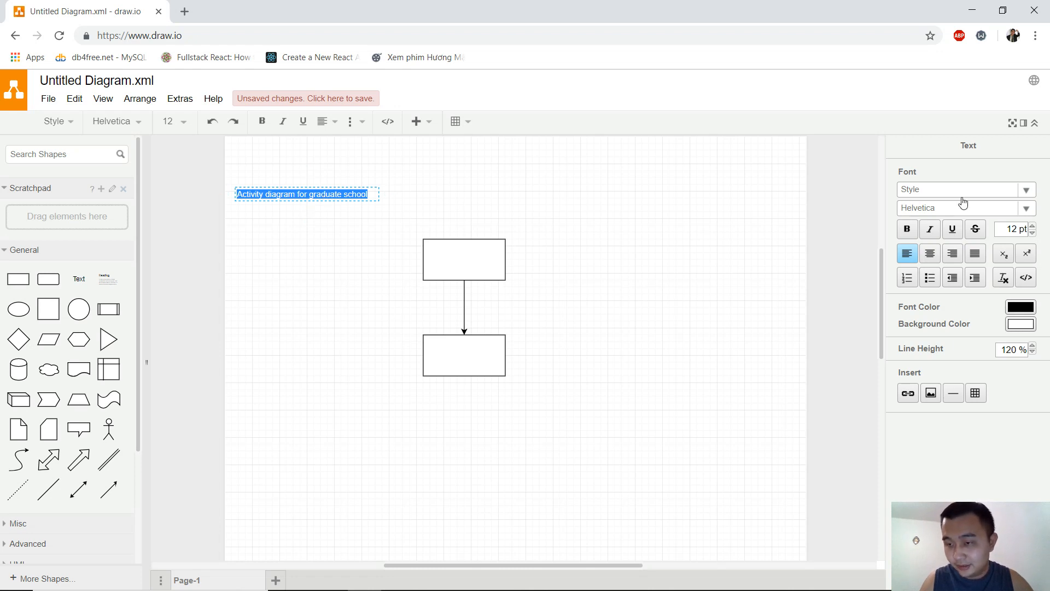
pyautogui.click(1017, 229)
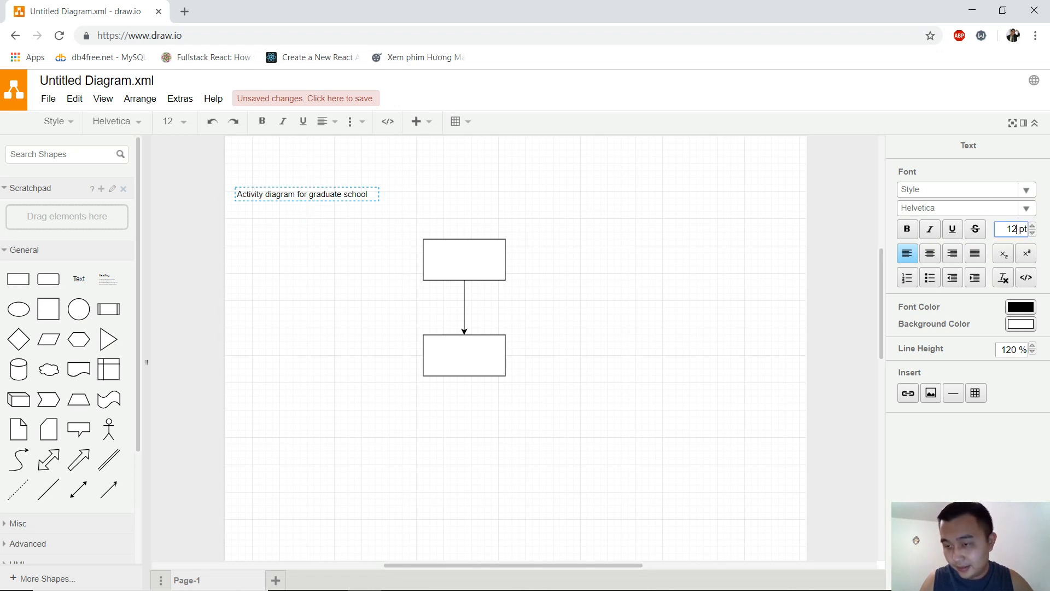
pyautogui.doubleClick(1010, 228)
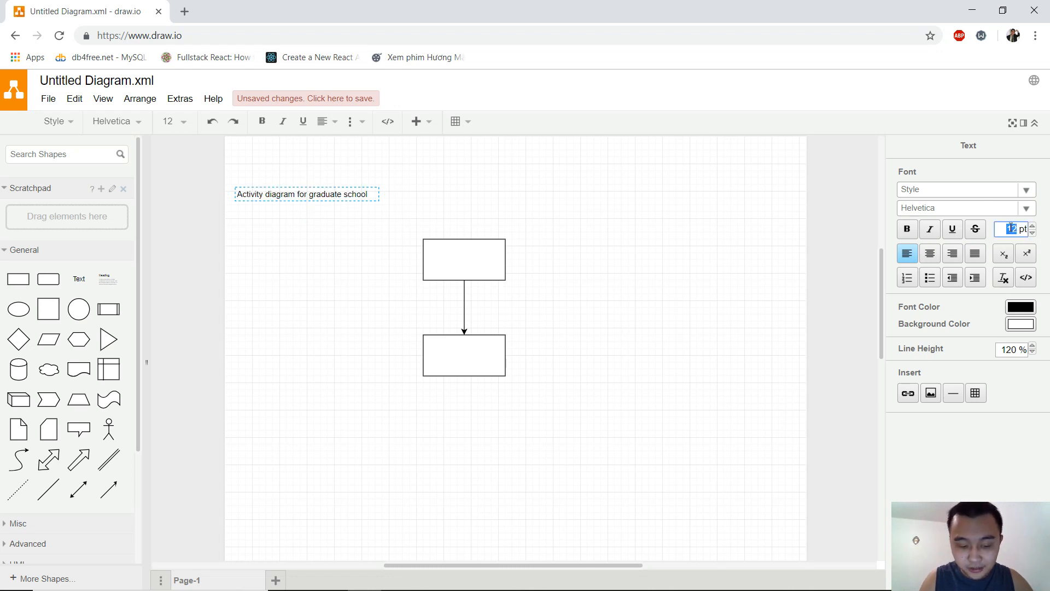
pyautogui.press('BackSpace')
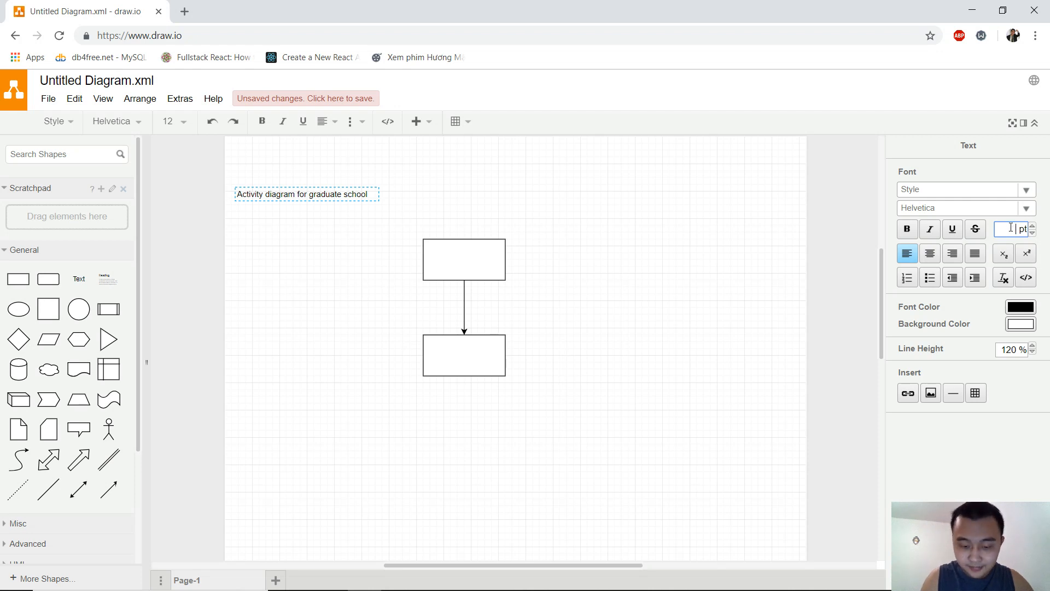
pyautogui.write('18')
pyautogui.press('Return')
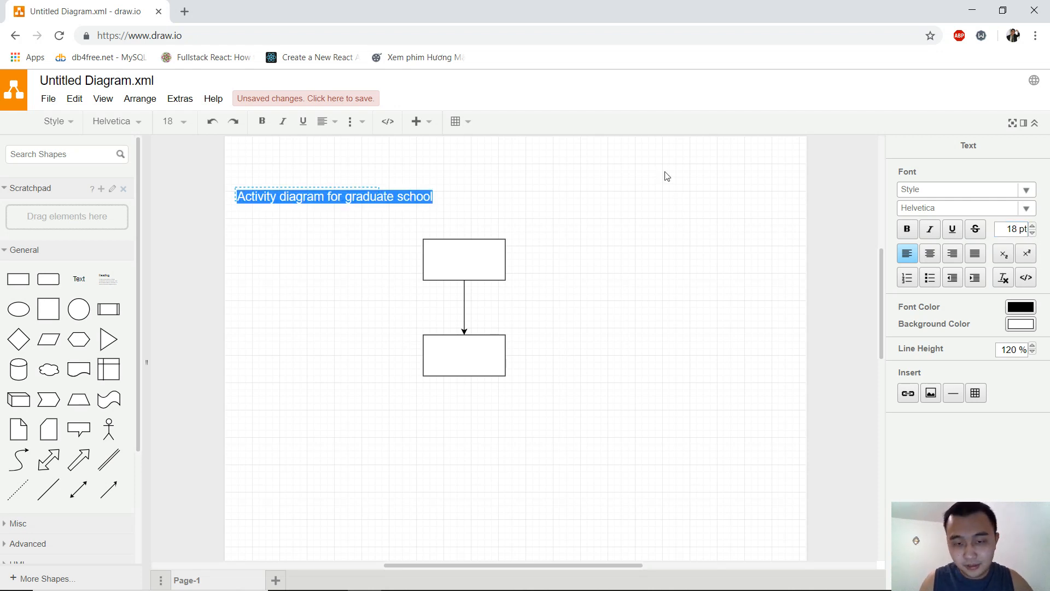
pyautogui.click(484, 203)
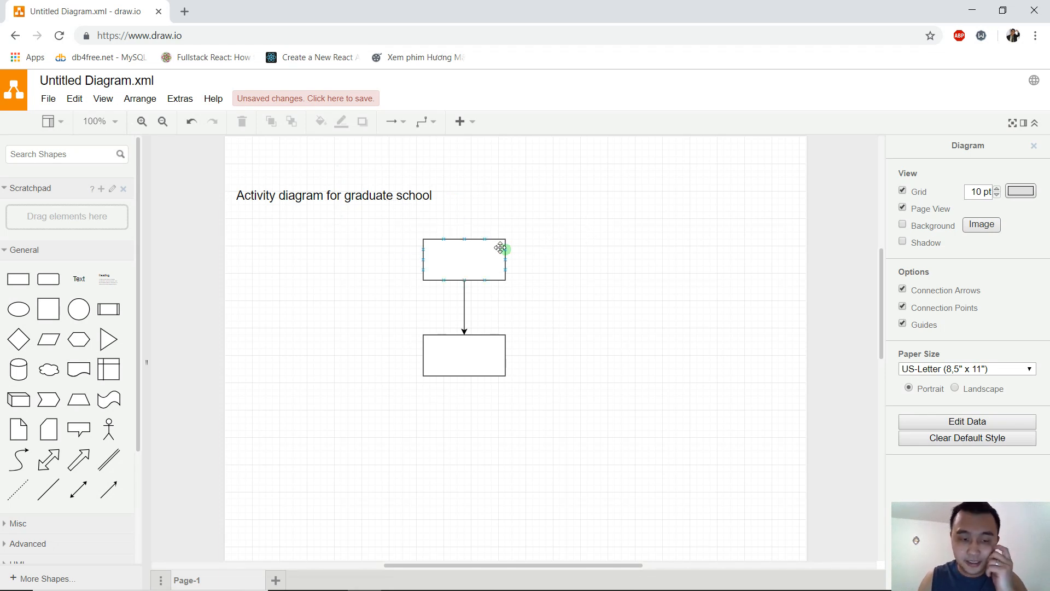
# Label the upper rectangle "Fill Out Application"
pyautogui.doubleClick(462, 258)
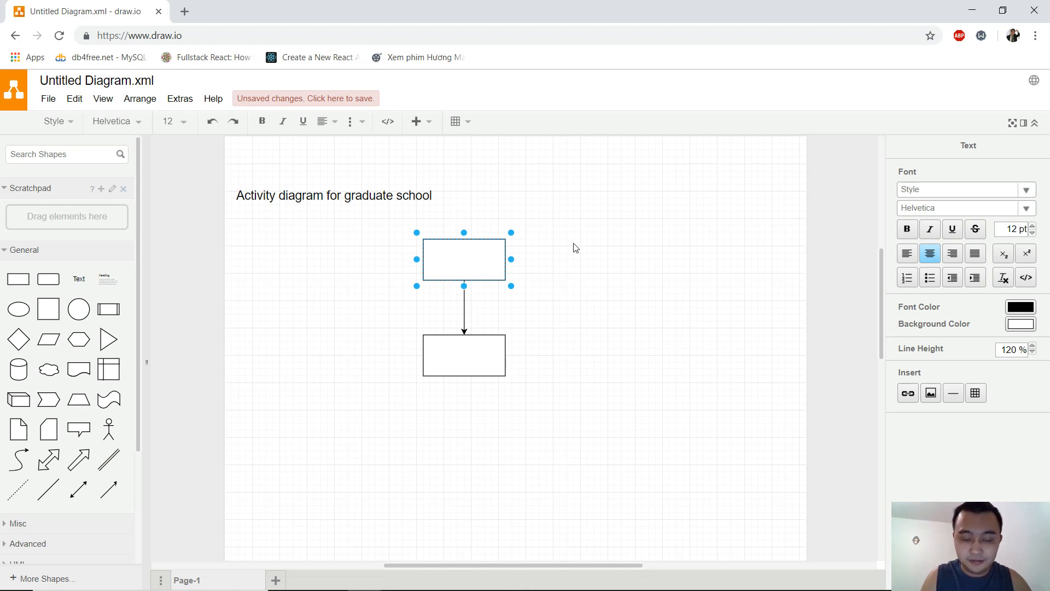
pyautogui.write('Fill Ou')
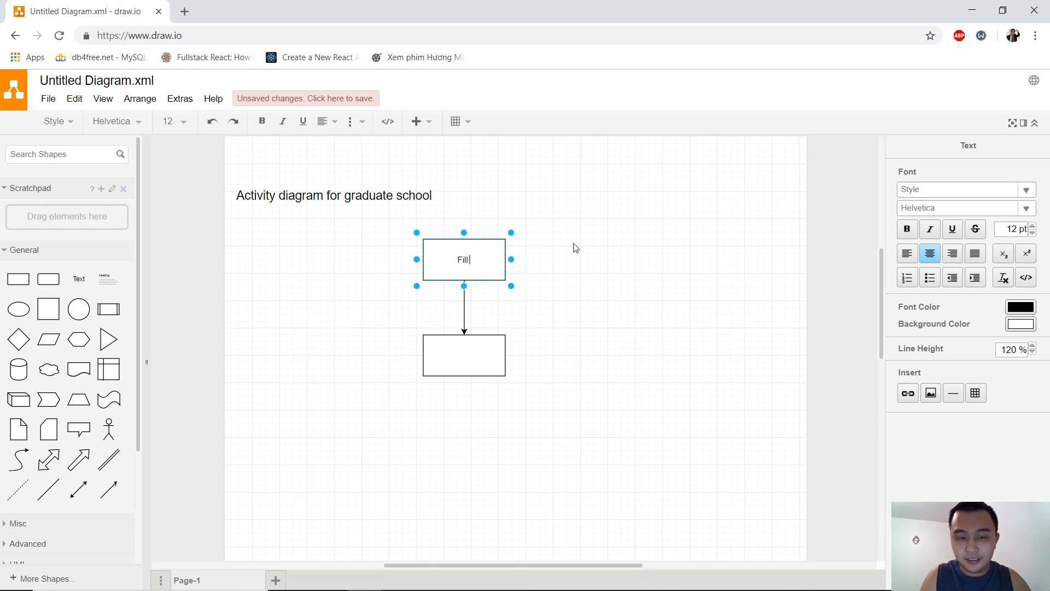
pyautogui.press('BackSpace')
pyautogui.press('BackSpace')
pyautogui.write('out')
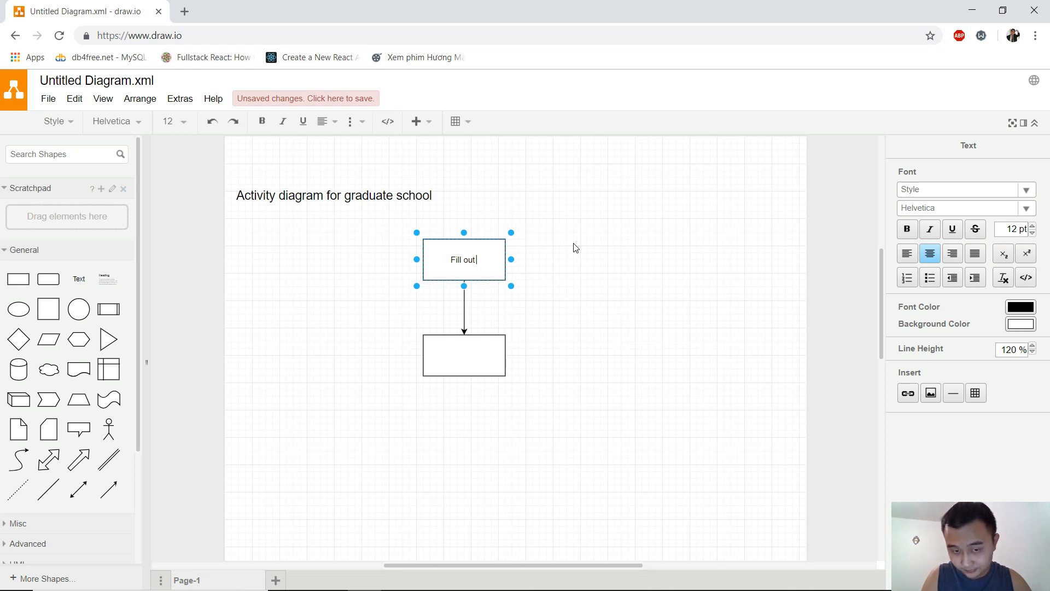
pyautogui.press('BackSpace')
pyautogui.press('BackSpace')
pyautogui.press('BackSpace')
pyautogui.press('BackSpace')
pyautogui.write('Out Application')
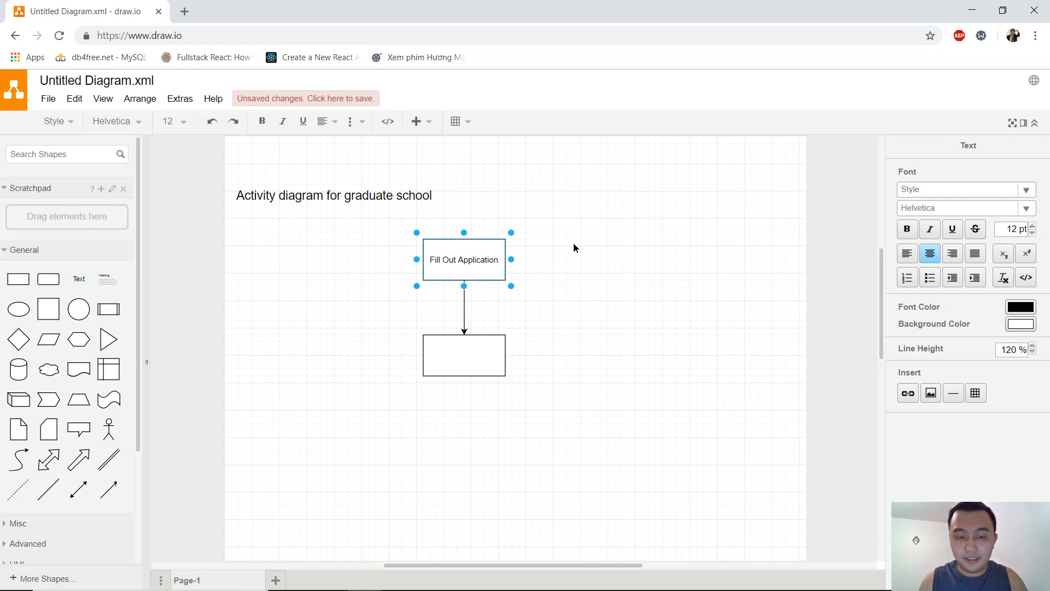
pyautogui.click(574, 243)
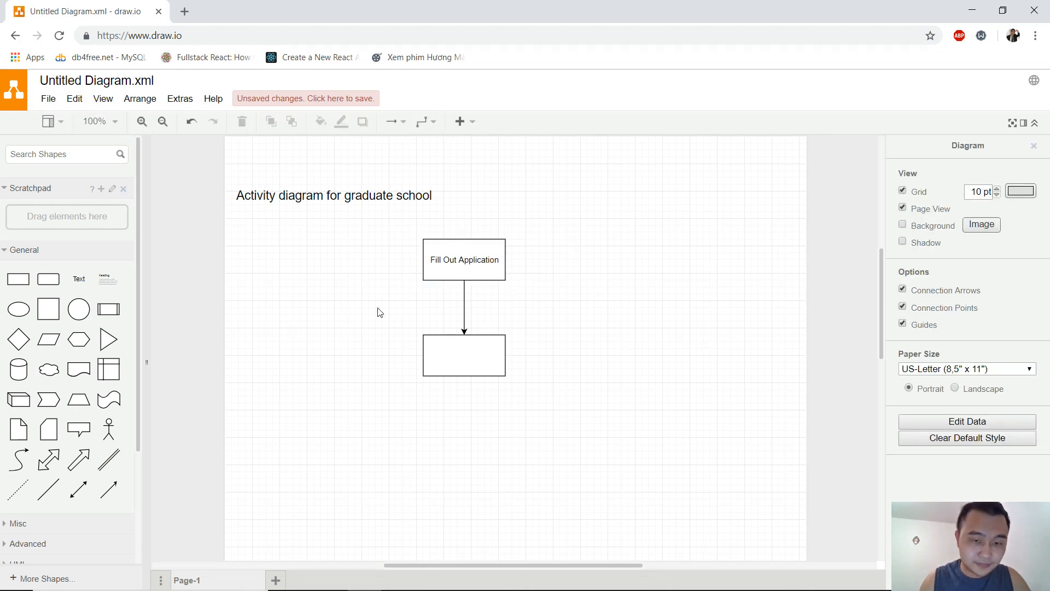
# Move the diagram title up into the upper-left corner of the page
pyautogui.click(463, 356)
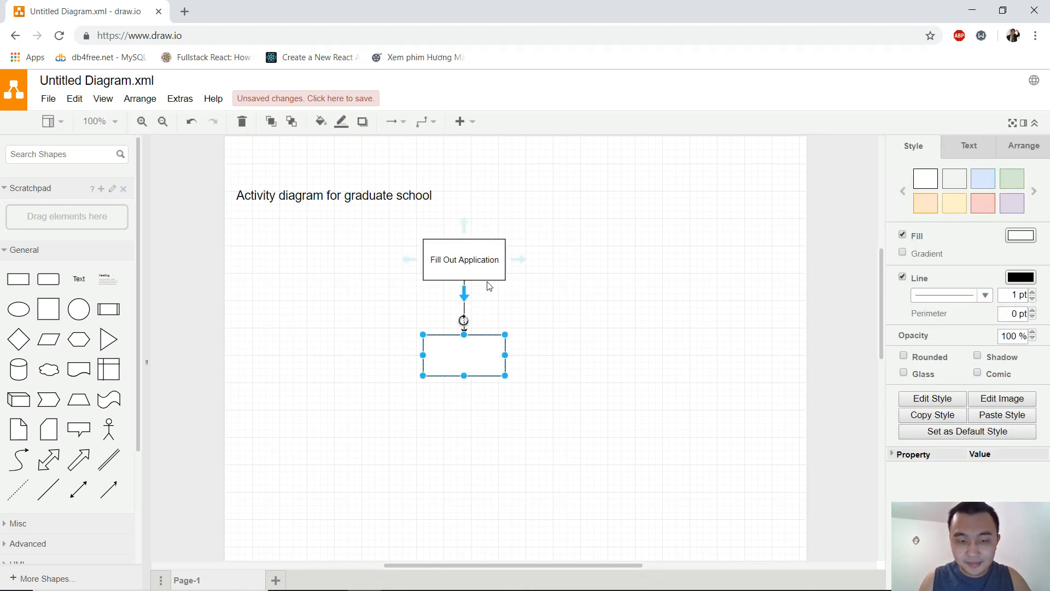
pyautogui.click(338, 194)
pyautogui.moveTo(322, 191); pyautogui.dragTo(313, 172)
pyautogui.click(312, 246)
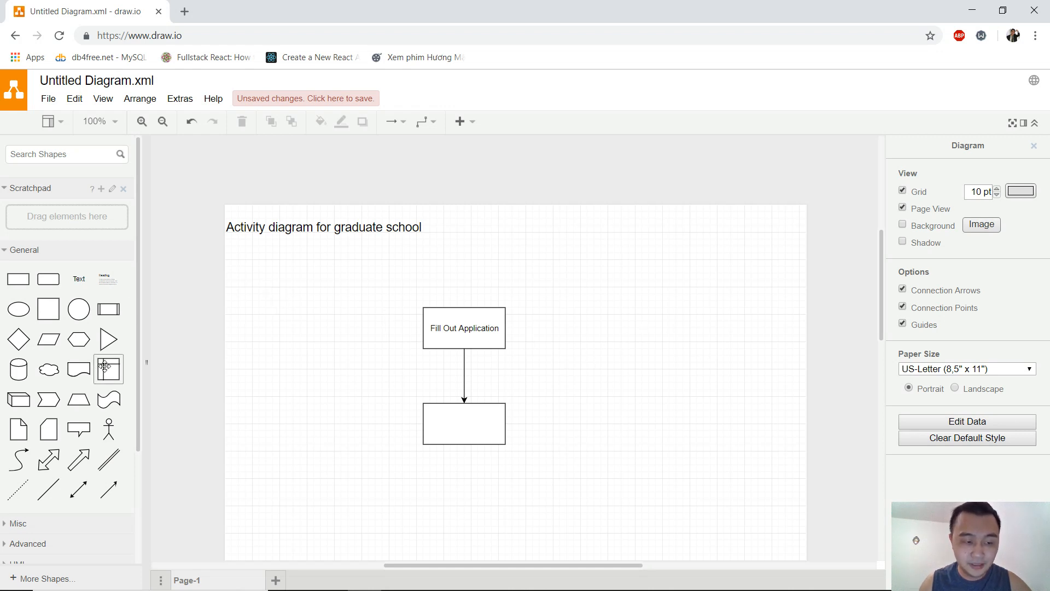
# Search the shape library for "start" and place the Start node with its arrow above the Fill Out Application rectangle
pyautogui.scroll(-5, 108, 367)
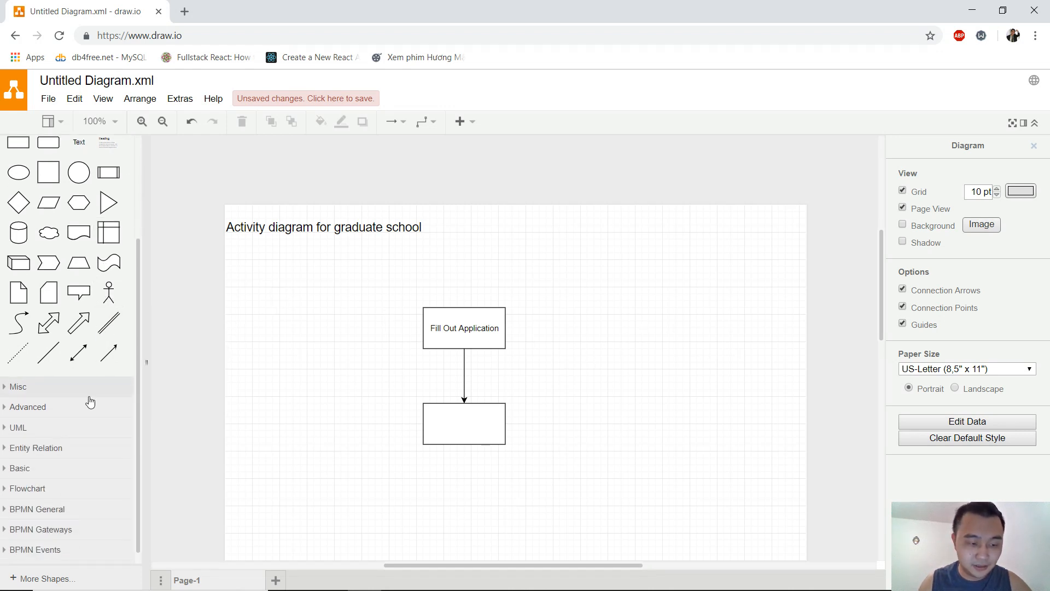
pyautogui.scroll(5, 90, 399)
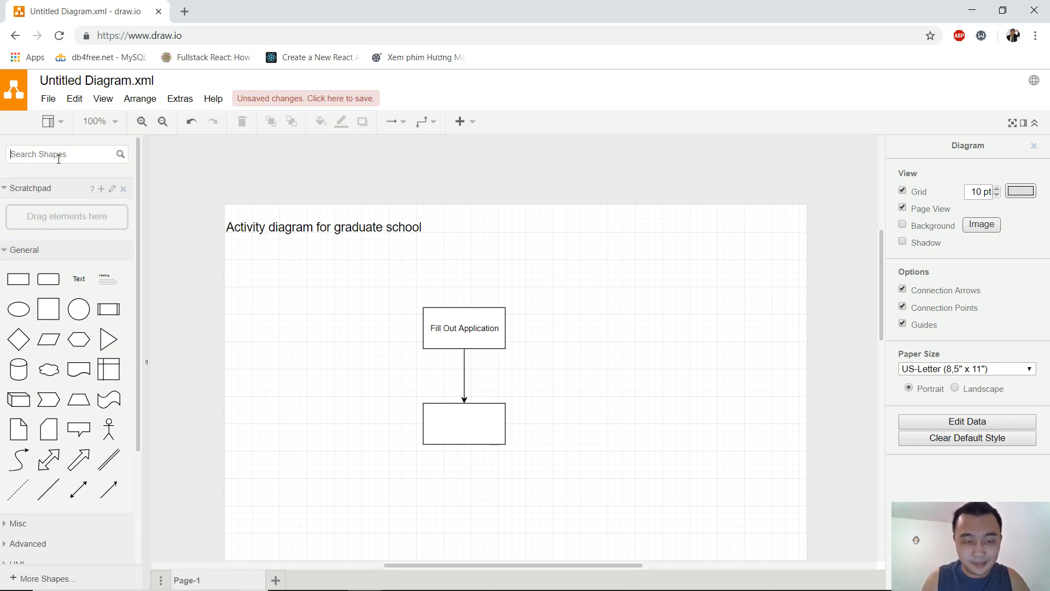
pyautogui.write('start')
pyautogui.press('Return')
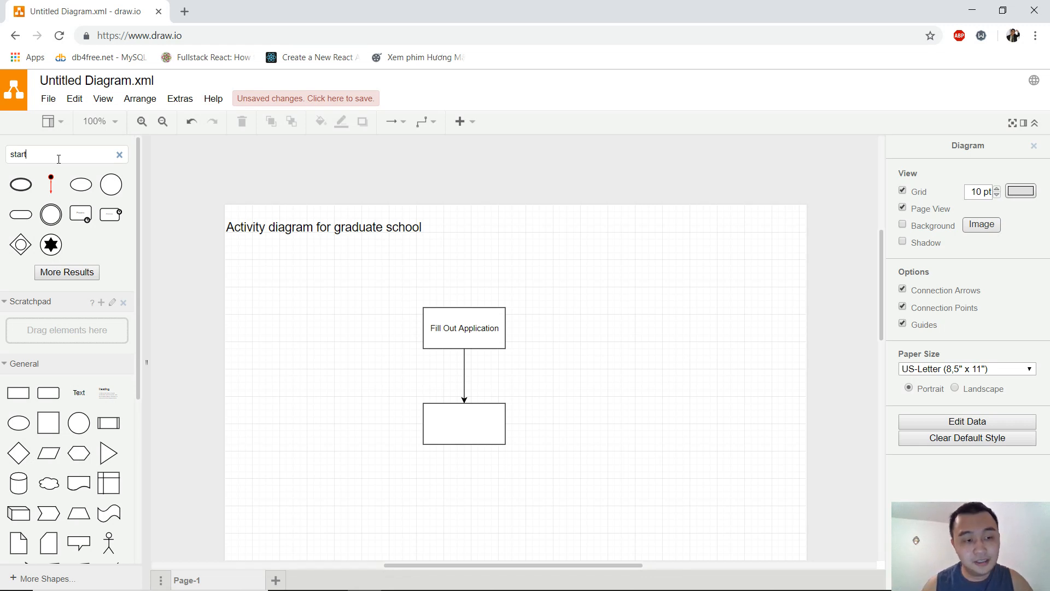
pyautogui.moveTo(48, 178)
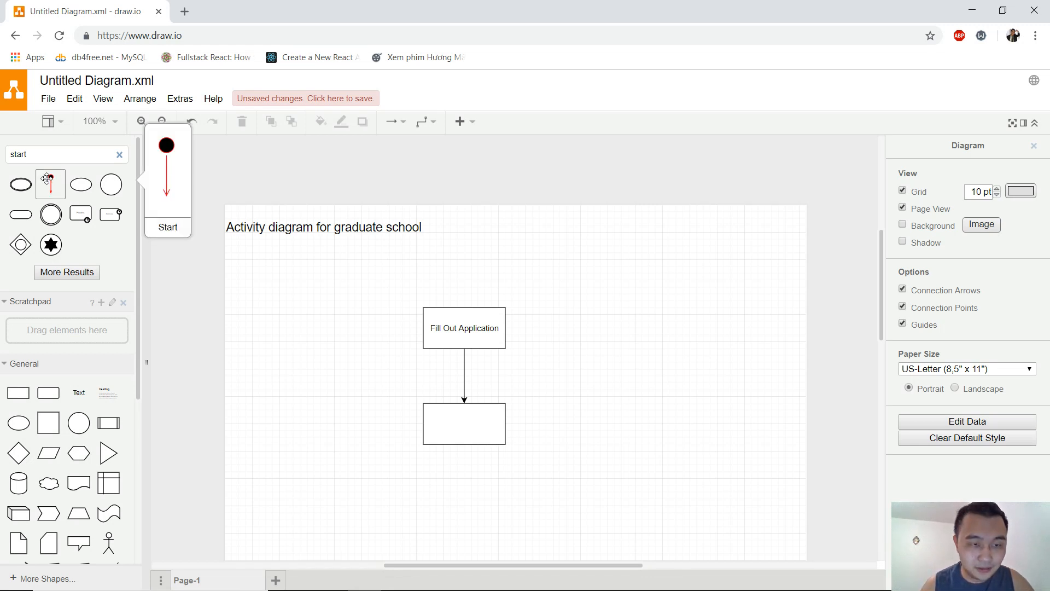
pyautogui.moveTo(48, 178); pyautogui.dragTo(465, 253)
pyautogui.click(543, 265)
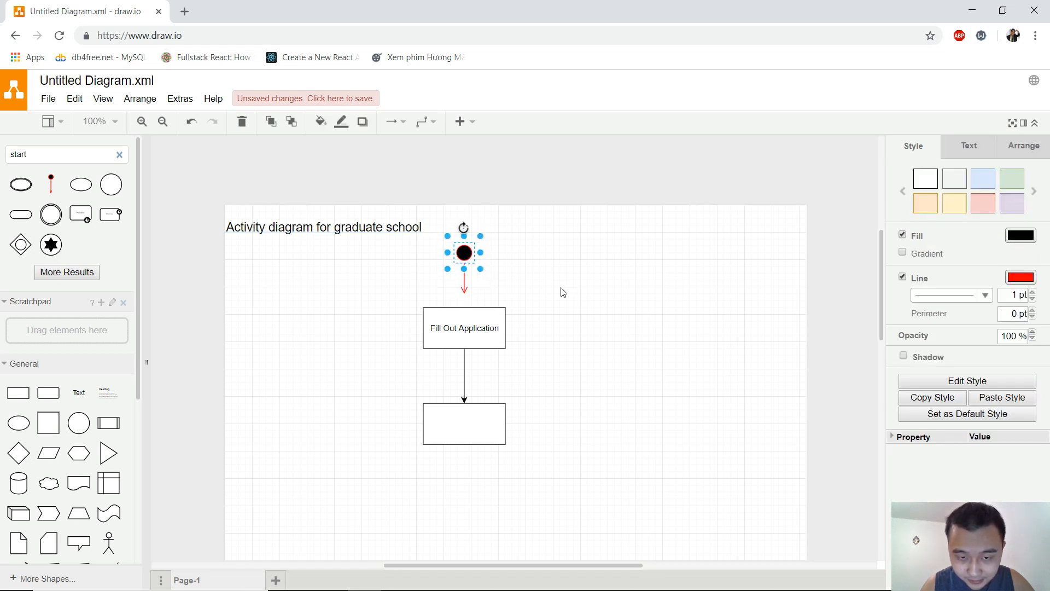
# Connect the Start node's red arrow to the Fill Out Application rectangle and shift that rectangle slightly down, keeping it centred beneath the node
pyautogui.click(563, 292)
pyautogui.click(465, 287)
pyautogui.moveTo(464, 293); pyautogui.dragTo(438, 330)
pyautogui.click(510, 313)
pyautogui.click(591, 350)
pyautogui.click(539, 354)
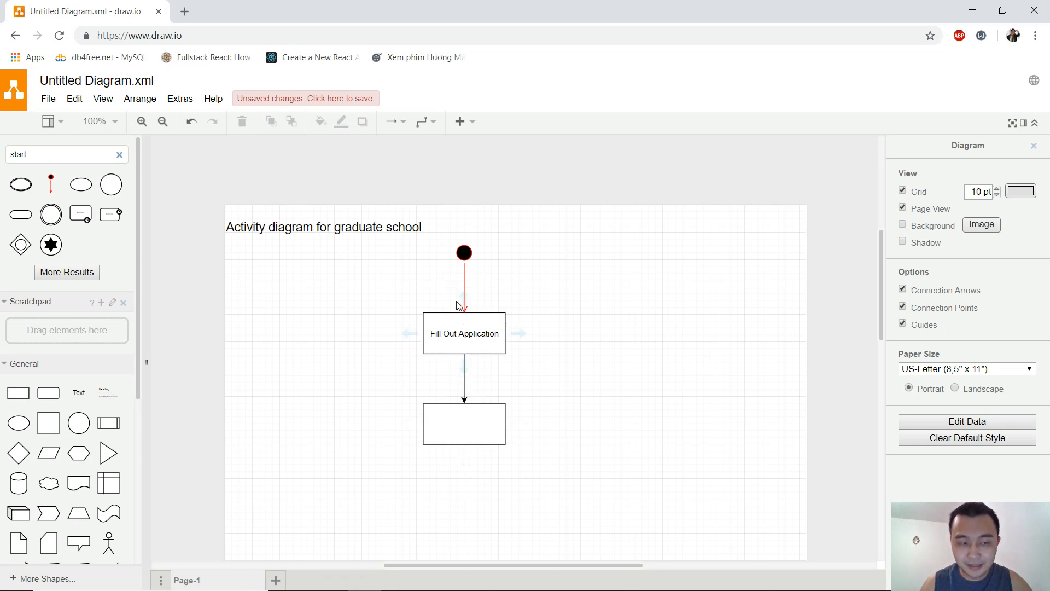
# Label the lower rectangle "Review Application"
pyautogui.doubleClick(445, 428)
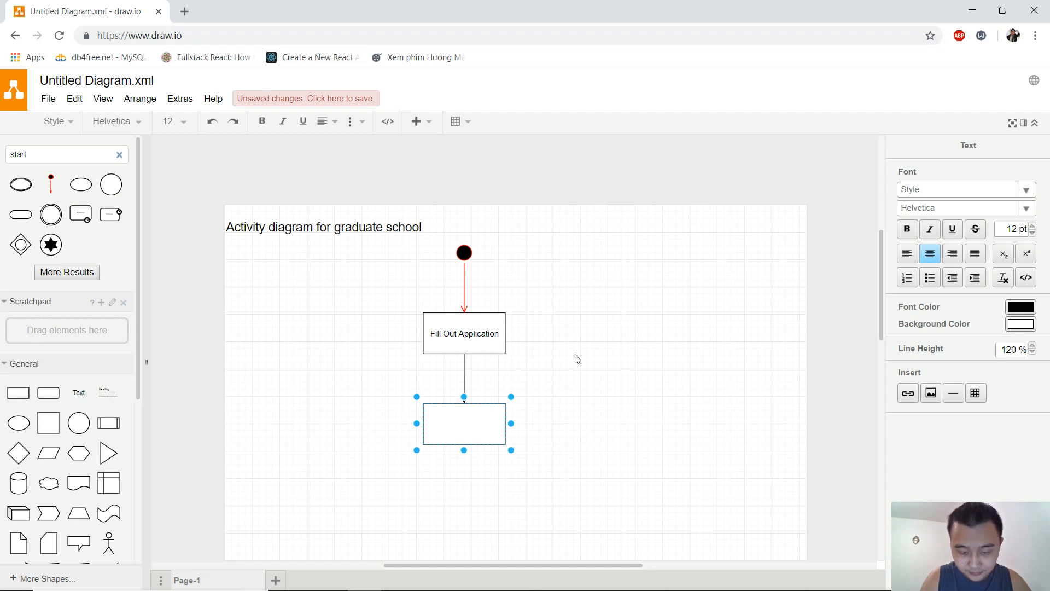
pyautogui.write('Review Application')
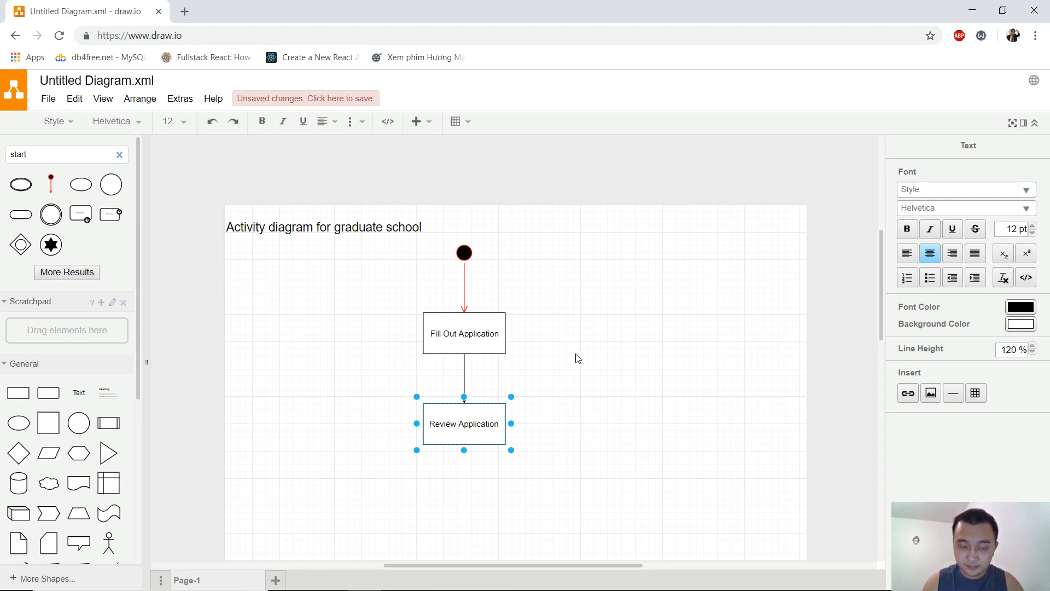
pyautogui.click(578, 358)
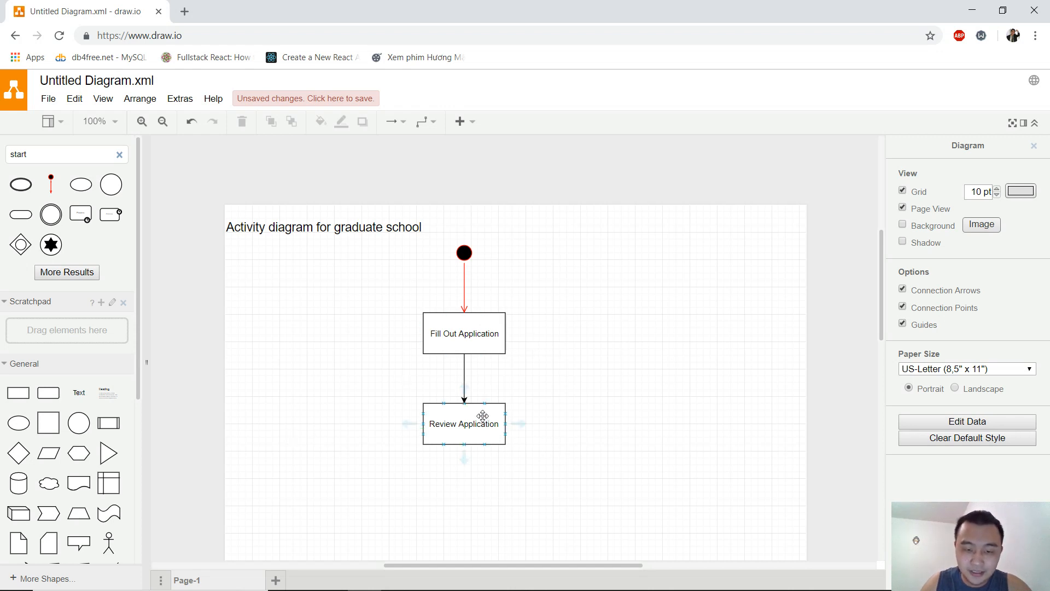
# Place a diamond decision shape centred below the Review Application rectangle
pyautogui.scroll(-2, 481, 404)
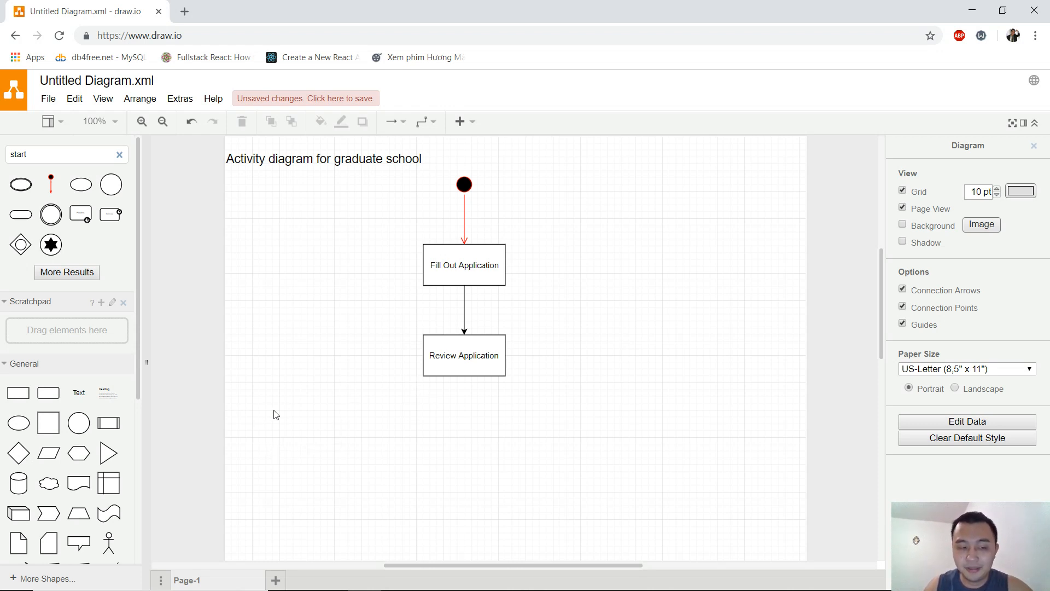
pyautogui.moveTo(19, 452); pyautogui.dragTo(467, 428)
pyautogui.click(544, 419)
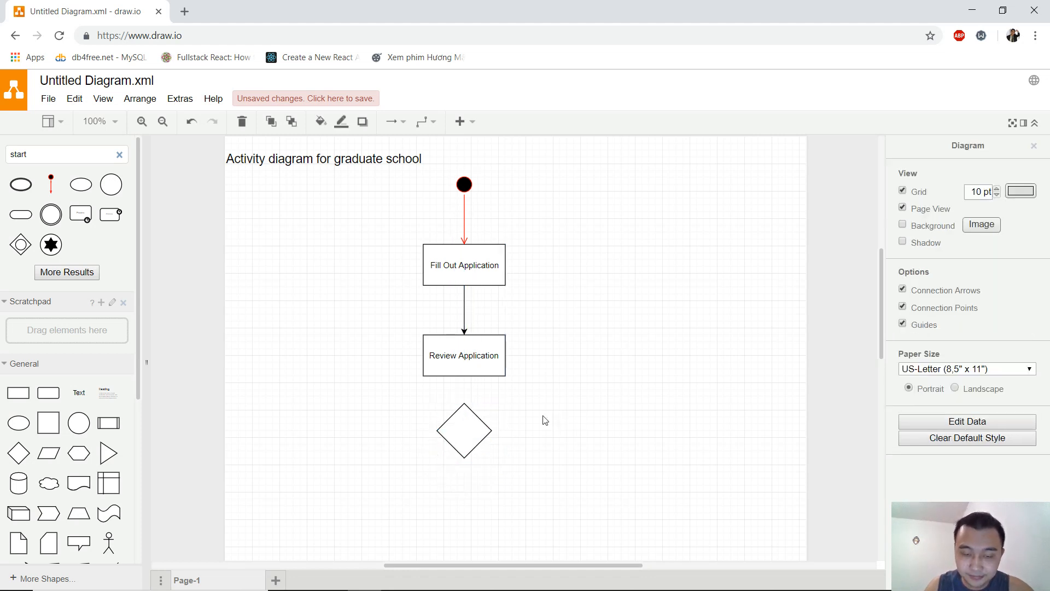
# Label the decision diamond "Reject?"
pyautogui.click(464, 427)
pyautogui.doubleClick(463, 427)
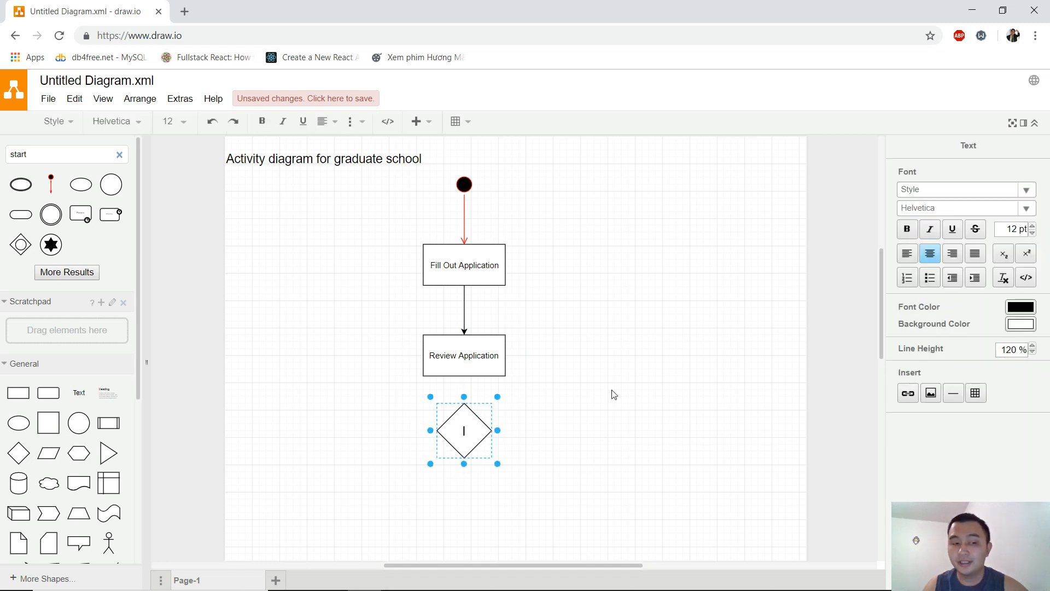
pyautogui.write('Reject')
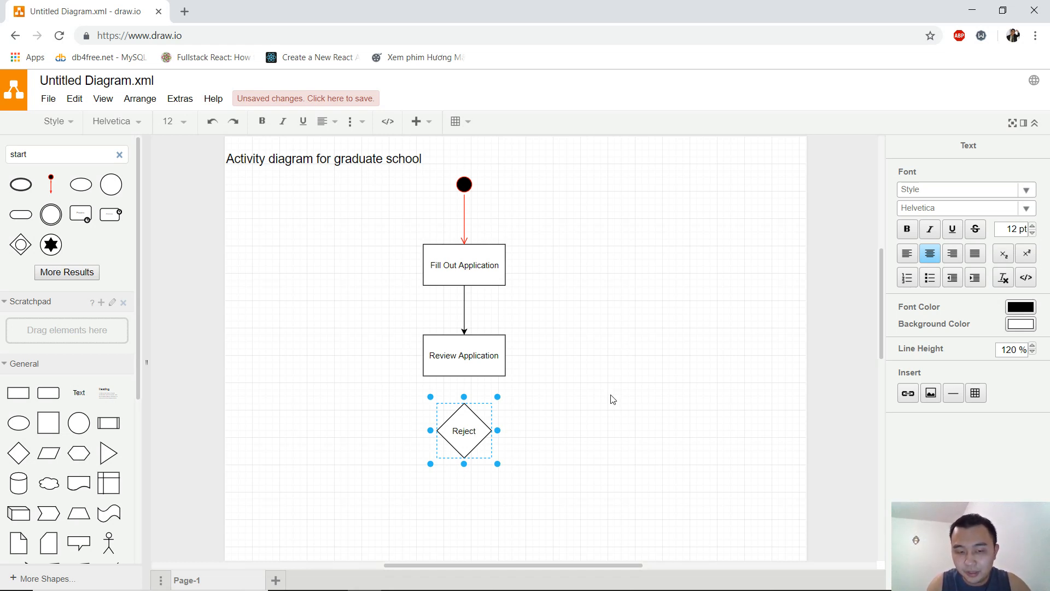
pyautogui.hotkey('ctrl', 'z')
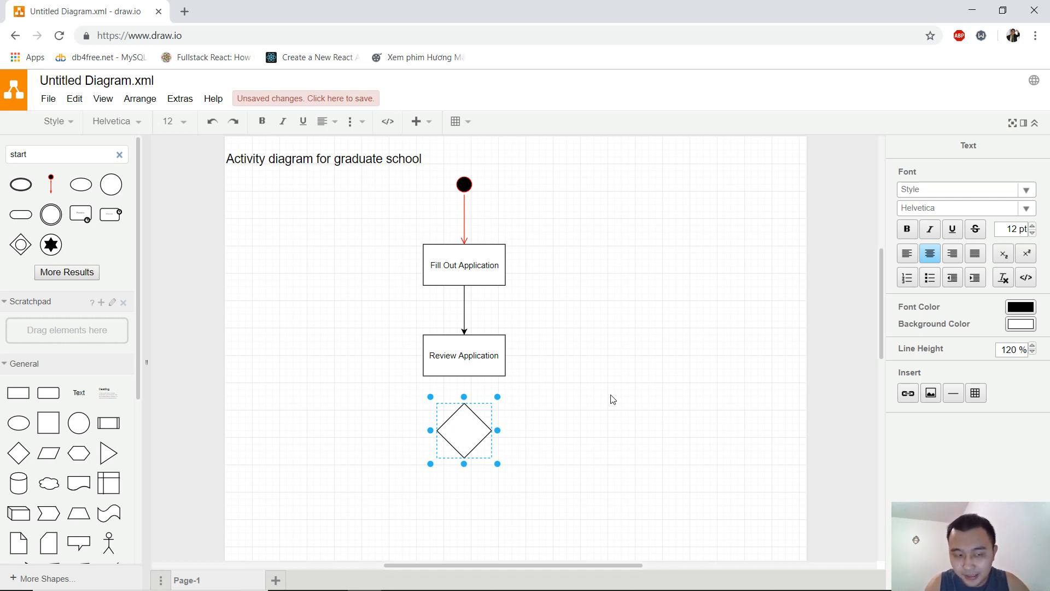
pyautogui.write('ct')
pyautogui.press('BackSpace')
pyautogui.press('BackSpace')
pyautogui.press('BackSpace')
pyautogui.press('BackSpace')
pyautogui.press('BackSpace')
pyautogui.press('BackSpace')
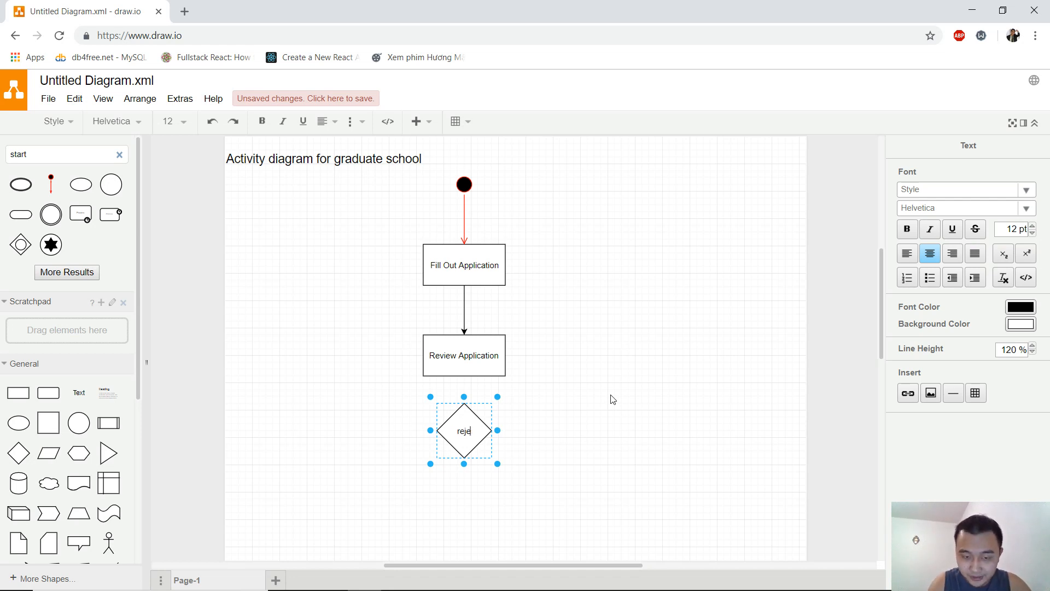
pyautogui.write('Reject?')
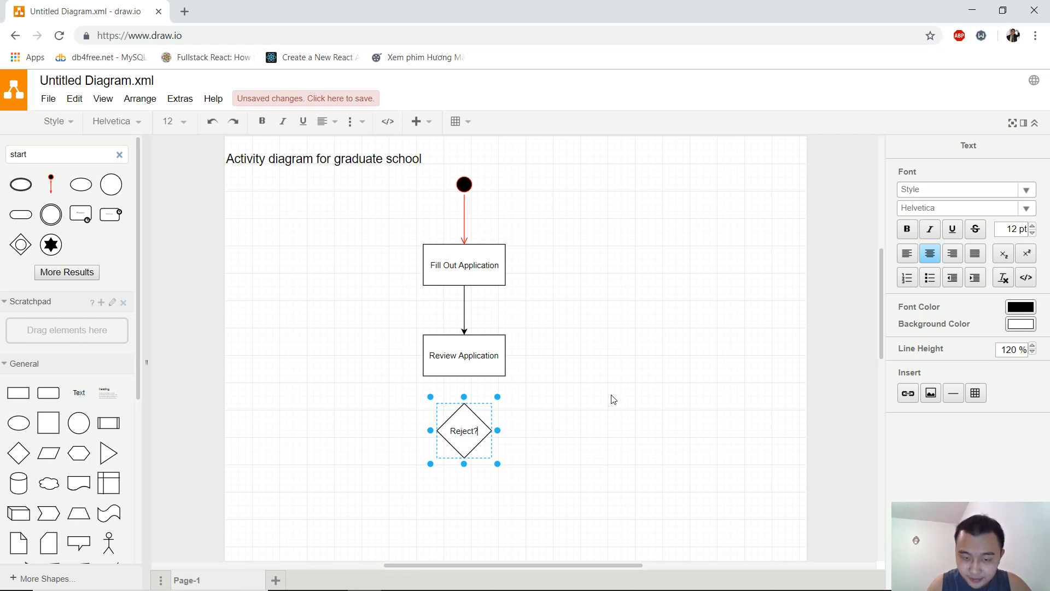
pyautogui.click(614, 395)
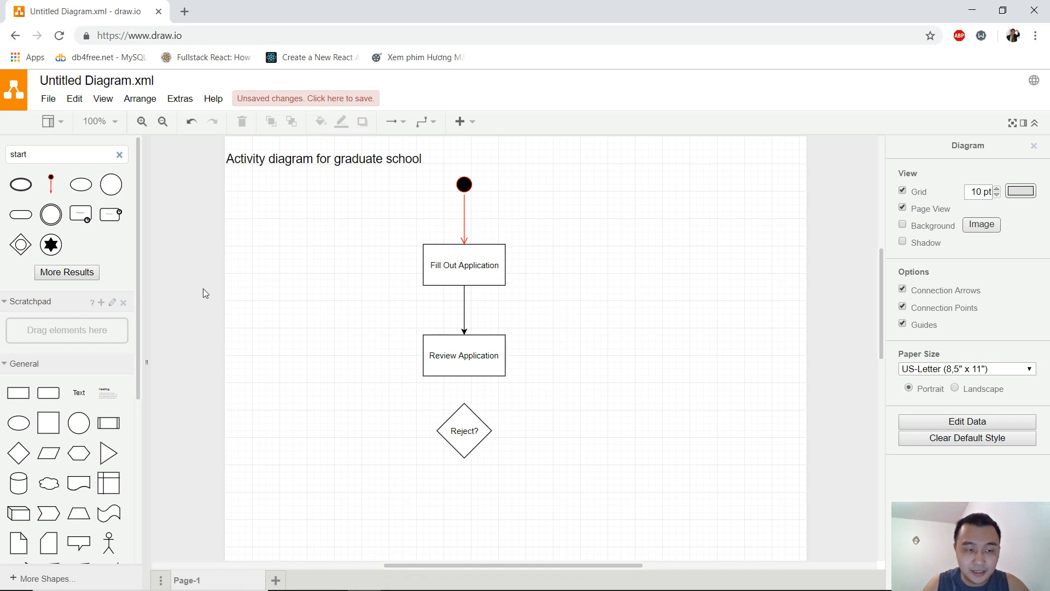
# Add a directional connector running straight down from the Review Application rectangle to the Reject? diamond
pyautogui.scroll(-1, 92, 465)
pyautogui.scroll(-2, 94, 477)
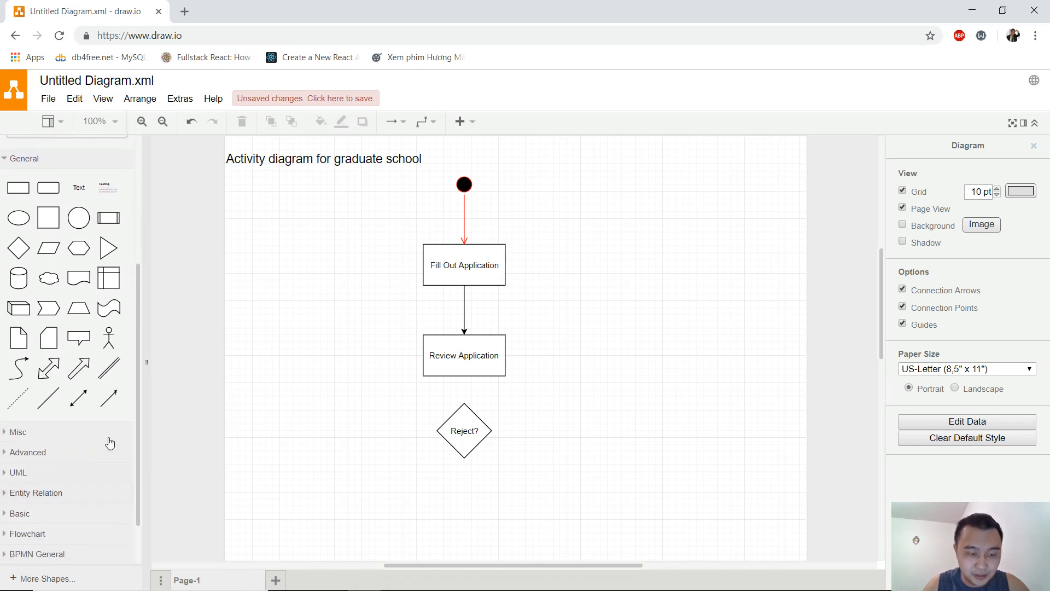
pyautogui.moveTo(109, 396); pyautogui.dragTo(463, 391)
pyautogui.click(323, 379)
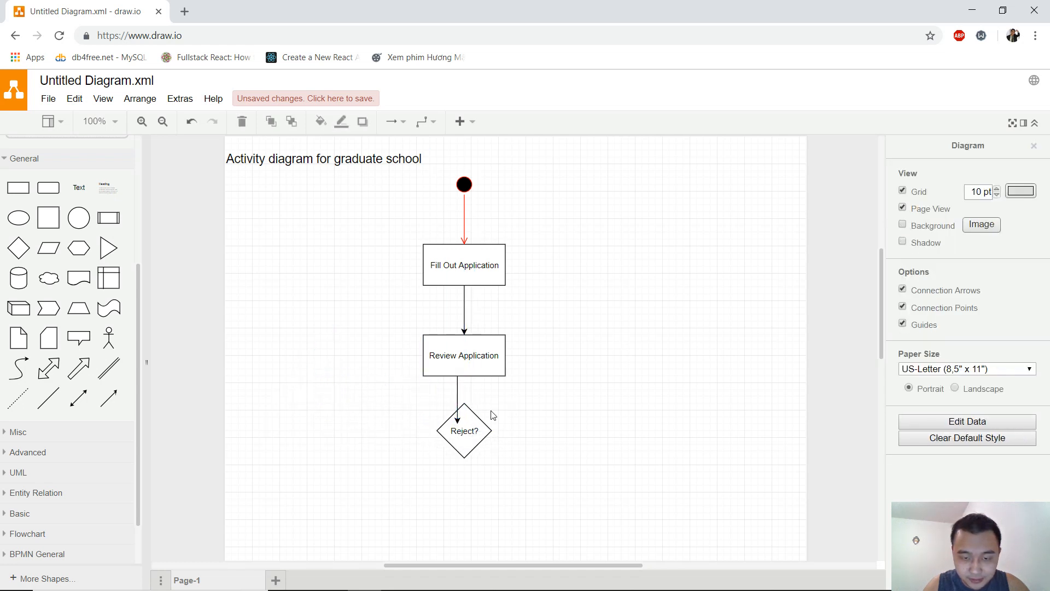
# Shift the Reject? diamond slightly down and left so its top corner meets the arrow coming from Review Application
pyautogui.click(465, 438)
pyautogui.moveTo(465, 437)
pyautogui.mouseDown()
pyautogui.moveTo(456, 444)
pyautogui.moveTo(457, 417)
pyautogui.moveTo(479, 439)
pyautogui.moveTo(459, 449)
pyautogui.moveTo(453, 420)
pyautogui.moveTo(466, 438)
pyautogui.moveTo(458, 434)
pyautogui.mouseUp()
pyautogui.click(526, 411)
pyautogui.click(457, 401)
pyautogui.click(536, 441)
pyautogui.click(494, 438)
pyautogui.click(469, 442)
pyautogui.click(530, 431)
pyautogui.click(458, 407)
pyautogui.click(508, 438)
pyautogui.click(560, 415)
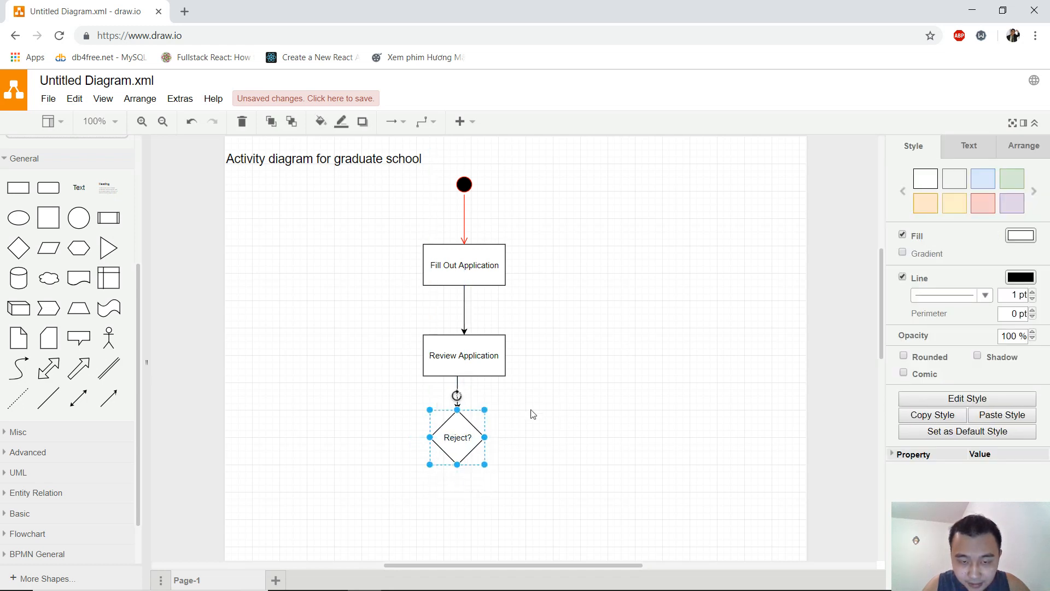
pyautogui.click(535, 406)
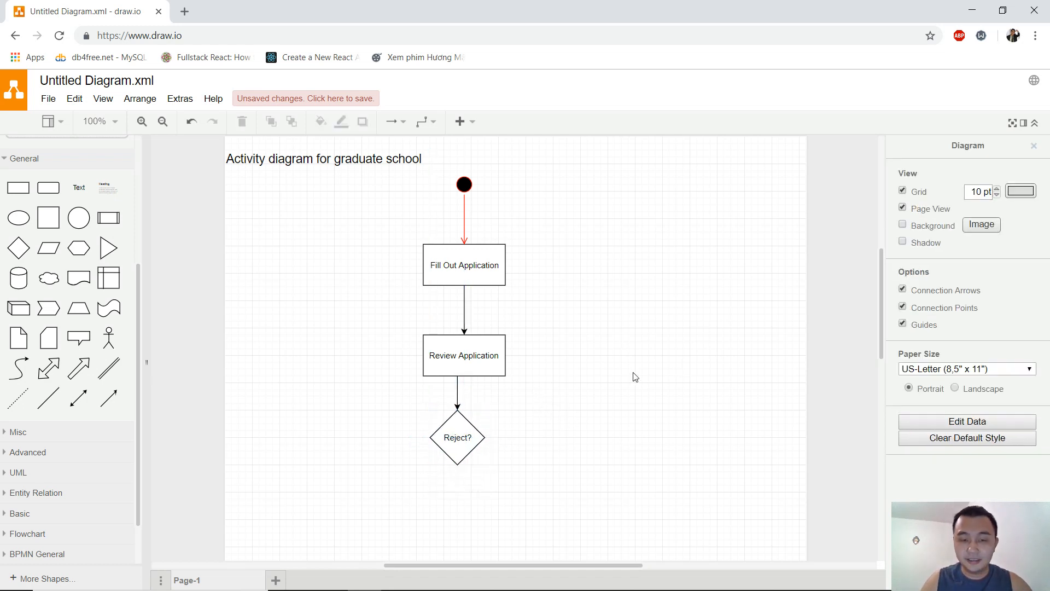
# Add a directional connector starting at the Reject? diamond's right corner and pointing horizontally to the right
pyautogui.scroll(-2, 621, 386)
pyautogui.scroll(2, 602, 404)
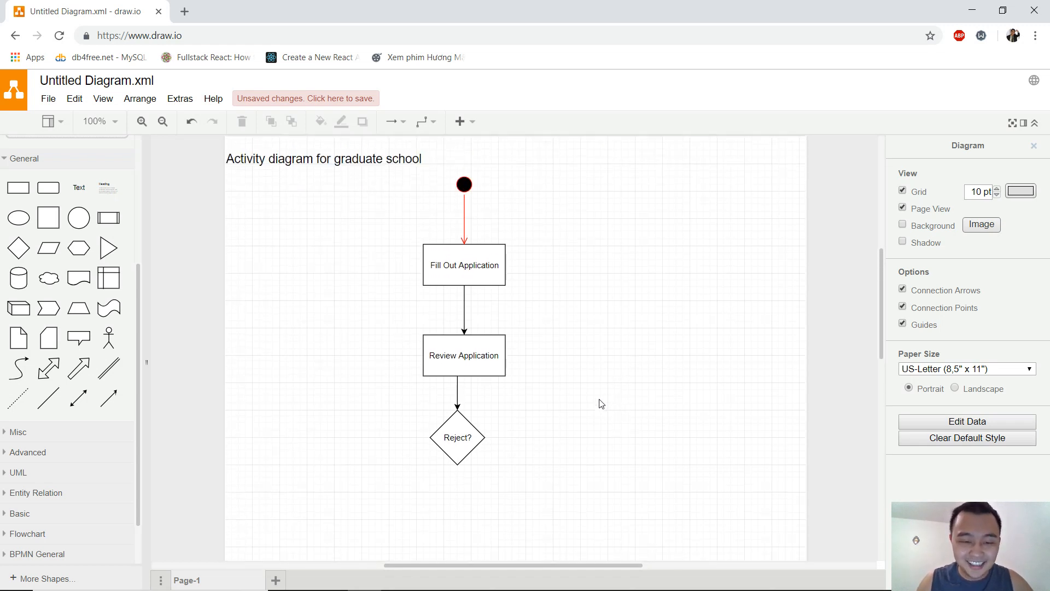
pyautogui.scroll(-2, 350, 420)
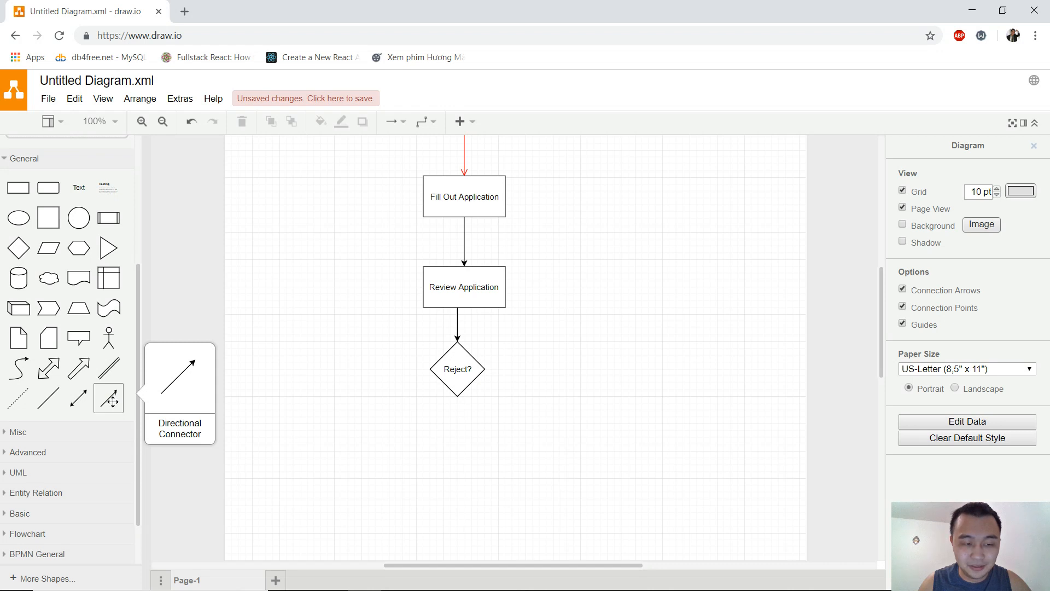
pyautogui.moveTo(123, 395); pyautogui.dragTo(484, 369)
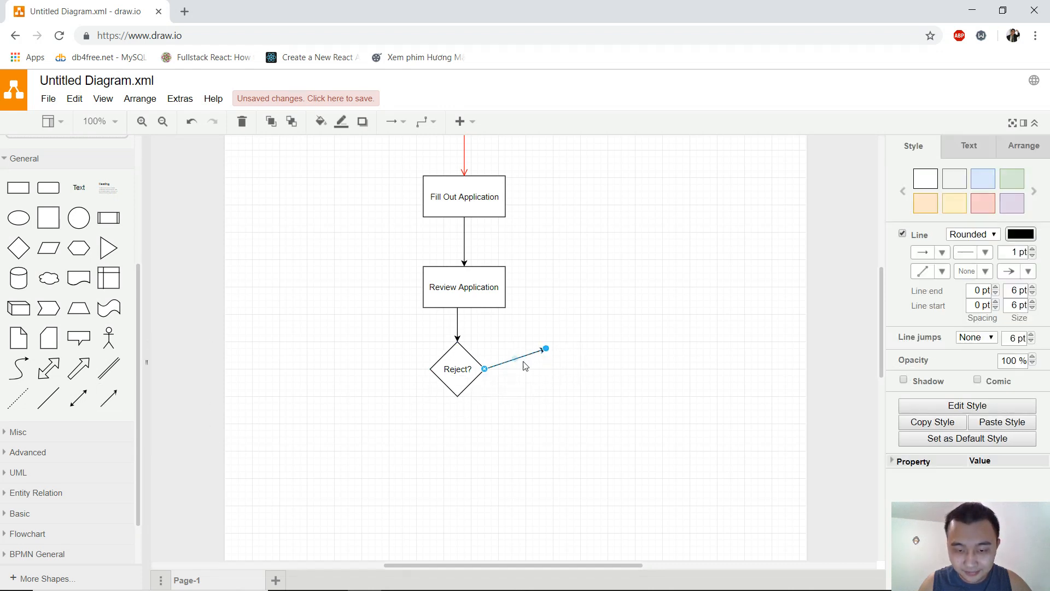
pyautogui.moveTo(545, 348); pyautogui.dragTo(542, 368)
pyautogui.click(582, 337)
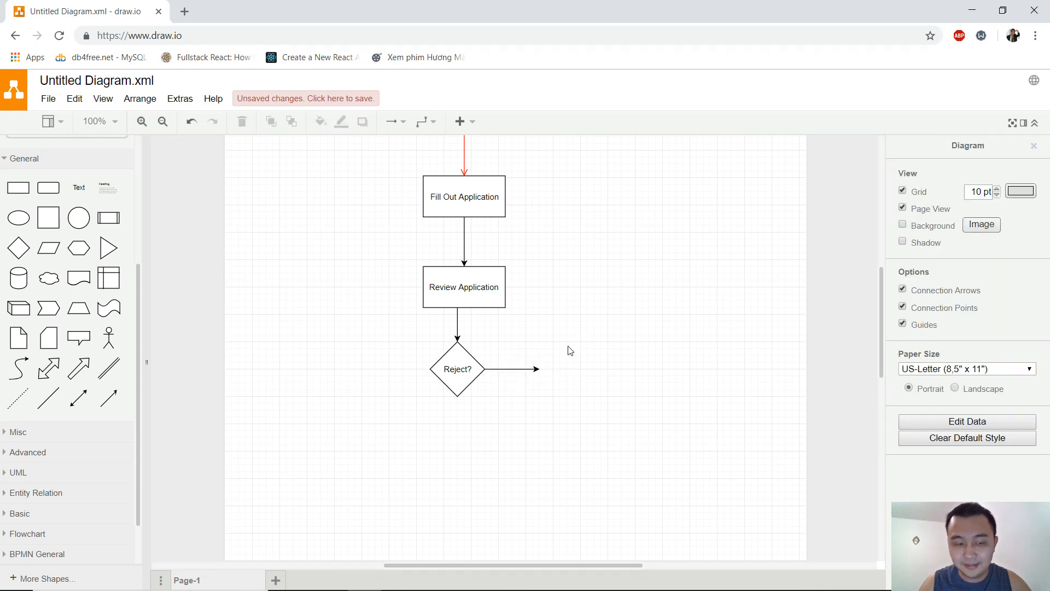
# Label the arrow leaving the diamond's right corner "No" and place the label just above the line
pyautogui.scroll(2, 544, 289)
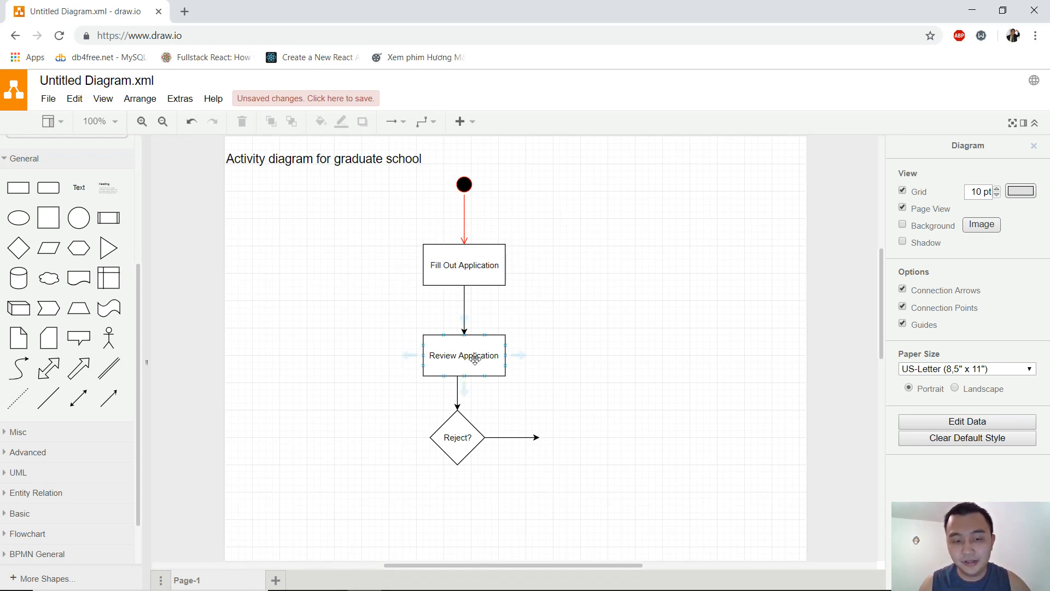
pyautogui.click(509, 435)
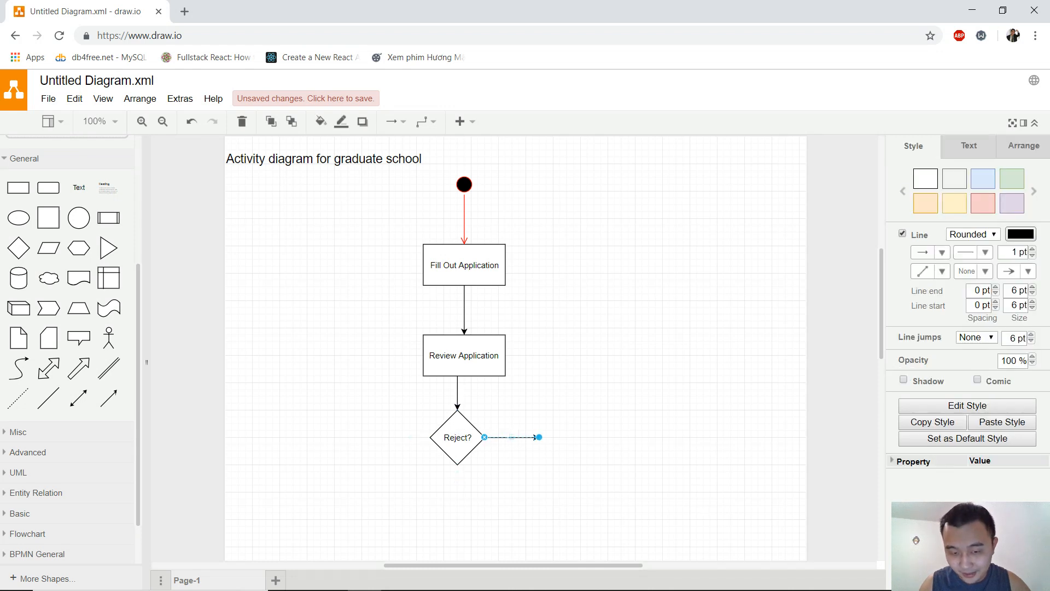
pyautogui.doubleClick(501, 438)
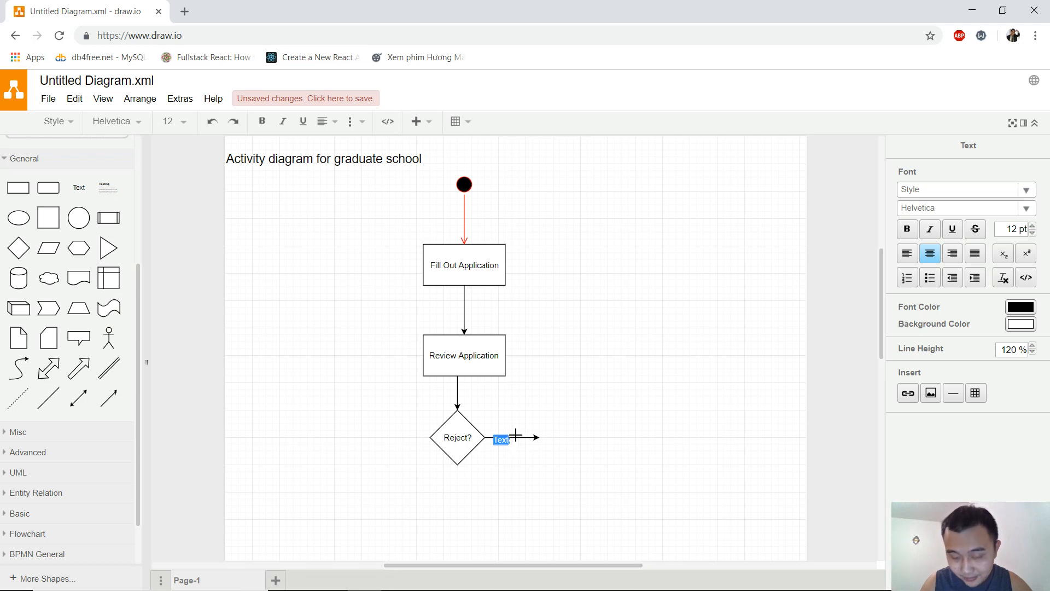
pyautogui.write('No')
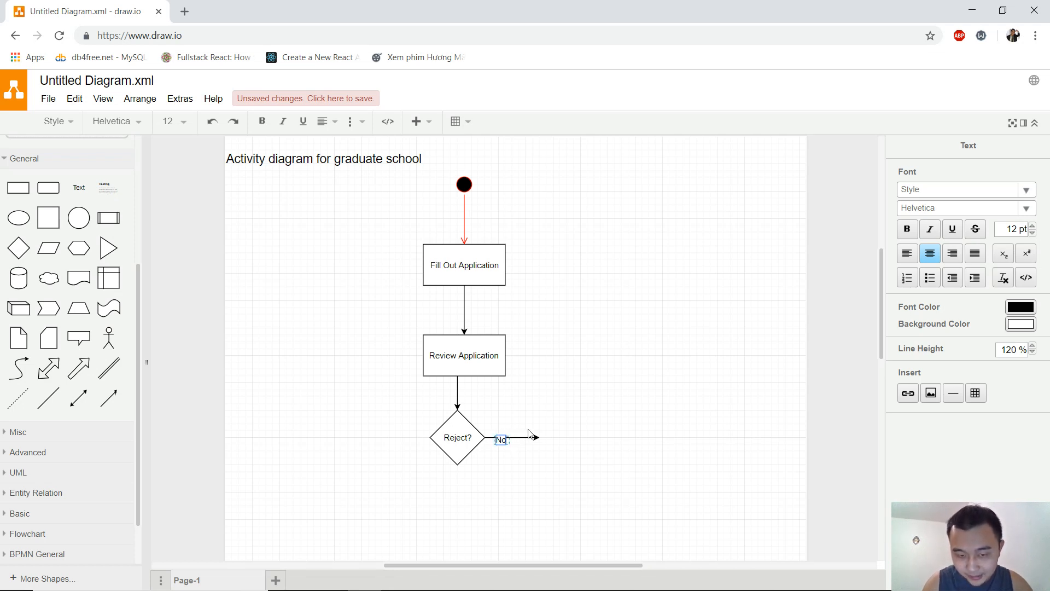
pyautogui.click(634, 383)
pyautogui.moveTo(500, 438); pyautogui.dragTo(509, 435)
pyautogui.click(595, 391)
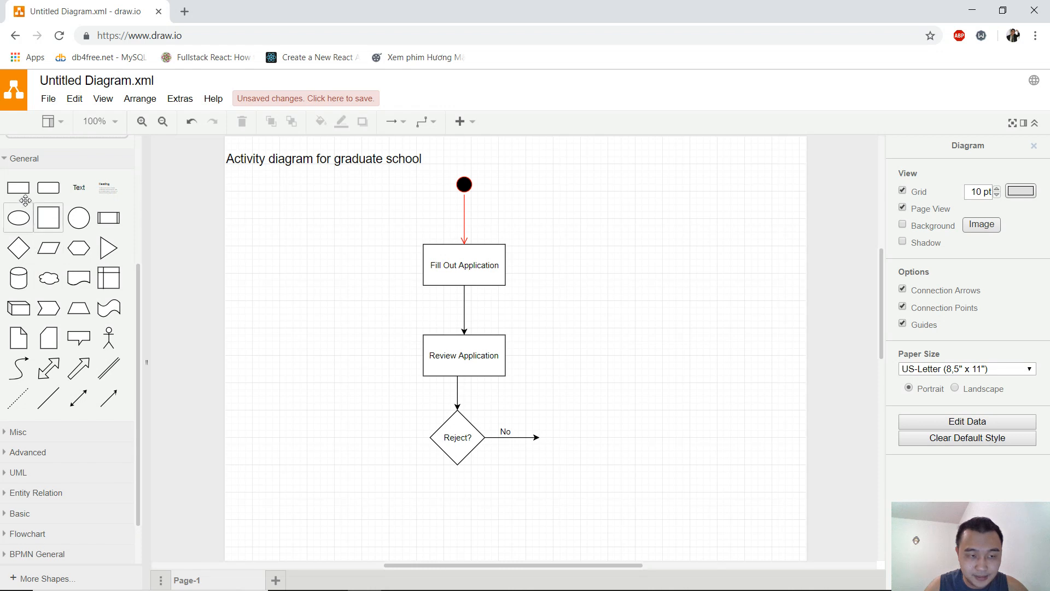
# Place a rectangle to the right of the No arrow, level with the diamond, and label it "Application Accepted"
pyautogui.moveTo(18, 187); pyautogui.dragTo(554, 422)
pyautogui.doubleClick(591, 441)
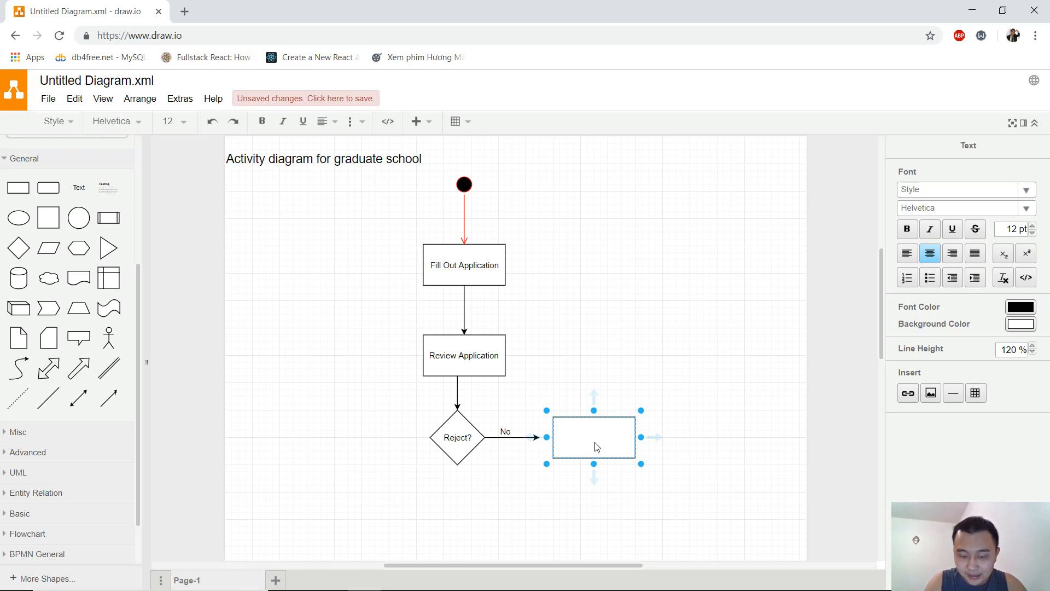
pyautogui.write('App')
pyautogui.press('BackSpace')
pyautogui.press('BackSpace')
pyautogui.press('BackSpace')
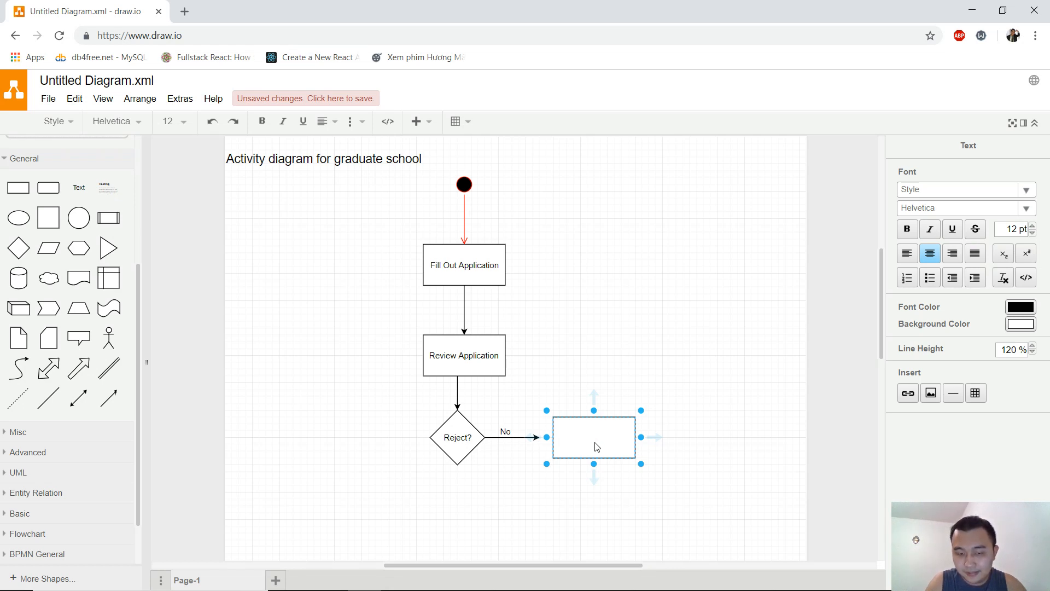
pyautogui.write('APp')
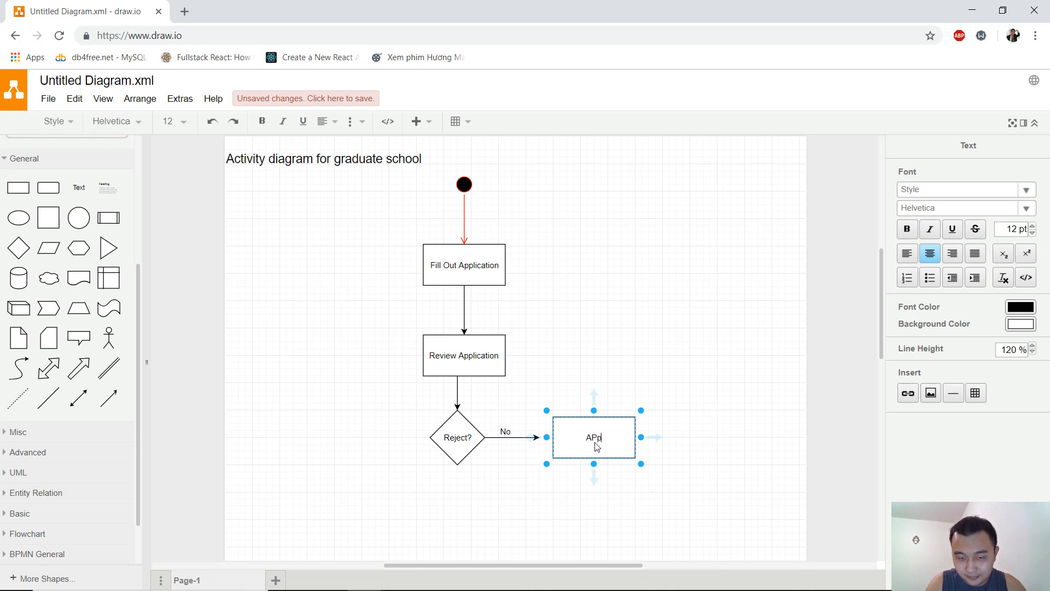
pyautogui.write('plication')
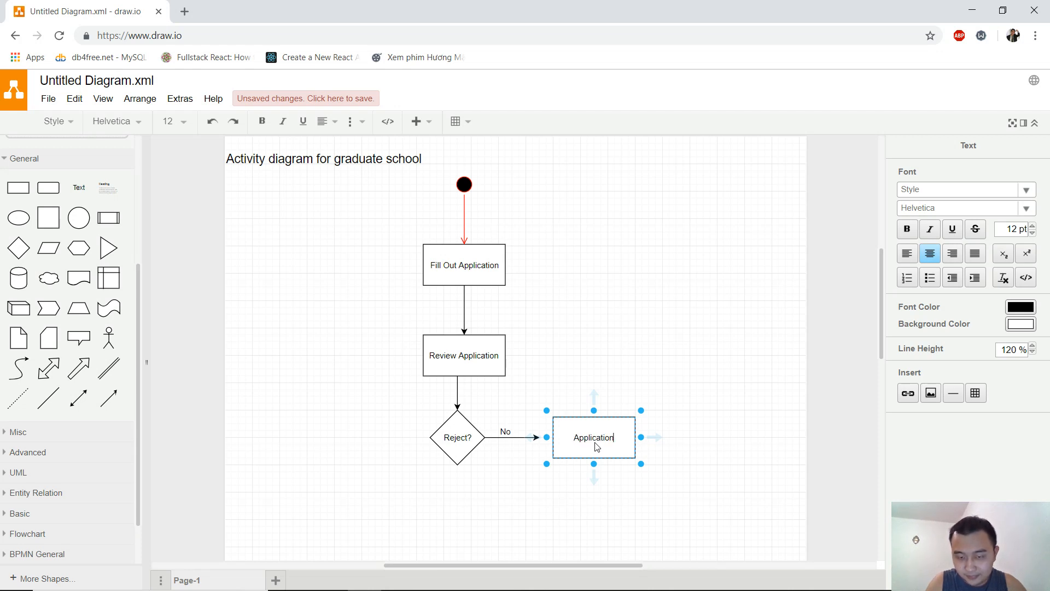
pyautogui.write(' Accepted')
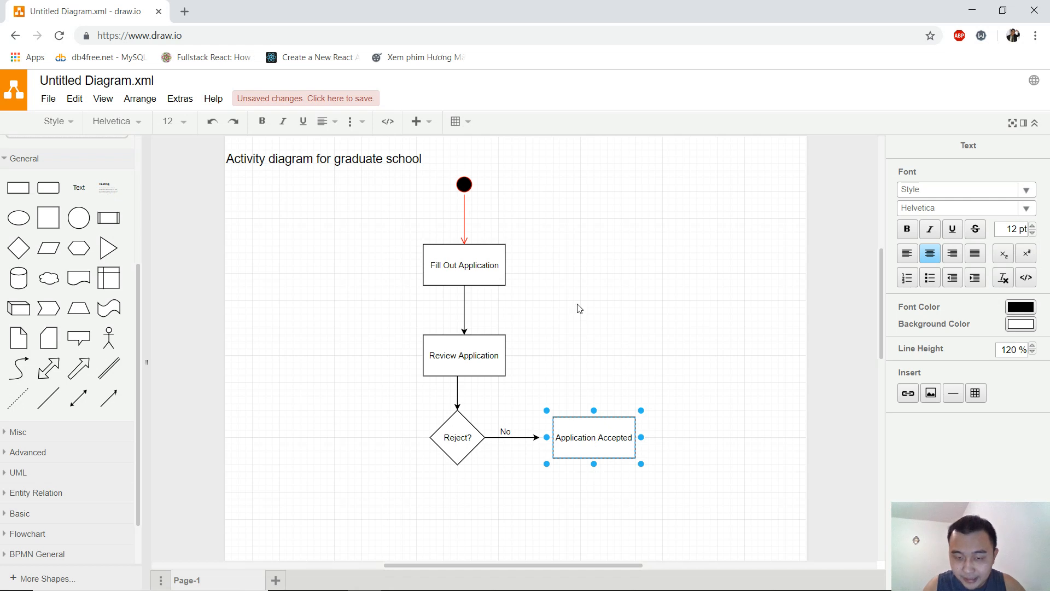
pyautogui.click(583, 355)
# Extend the No arrow so it attaches to the left edge of the Application Accepted rectangle
pyautogui.click(536, 438)
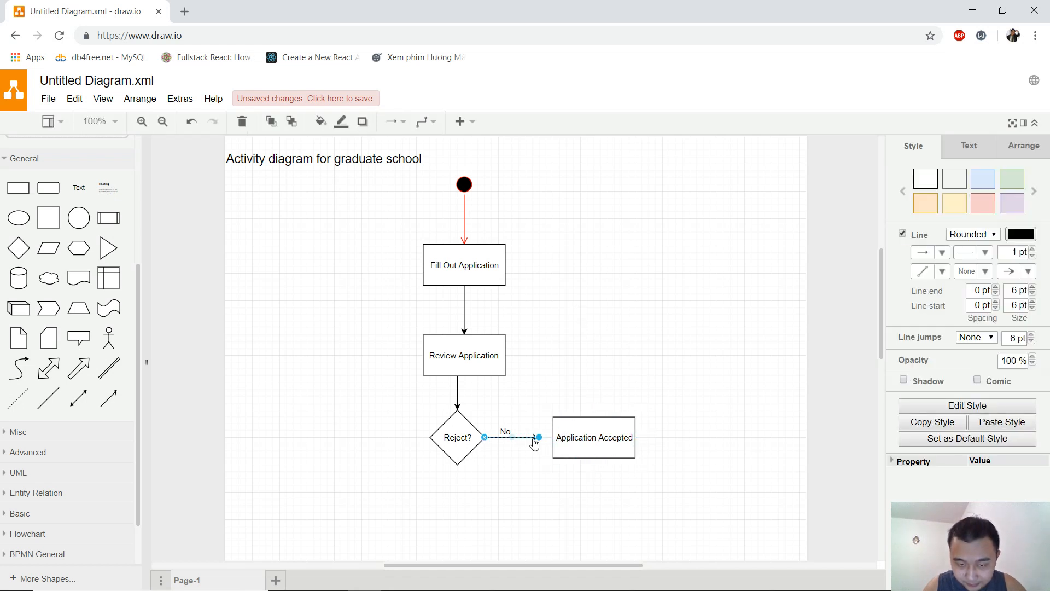
pyautogui.moveTo(538, 437); pyautogui.dragTo(552, 437)
pyautogui.click(546, 399)
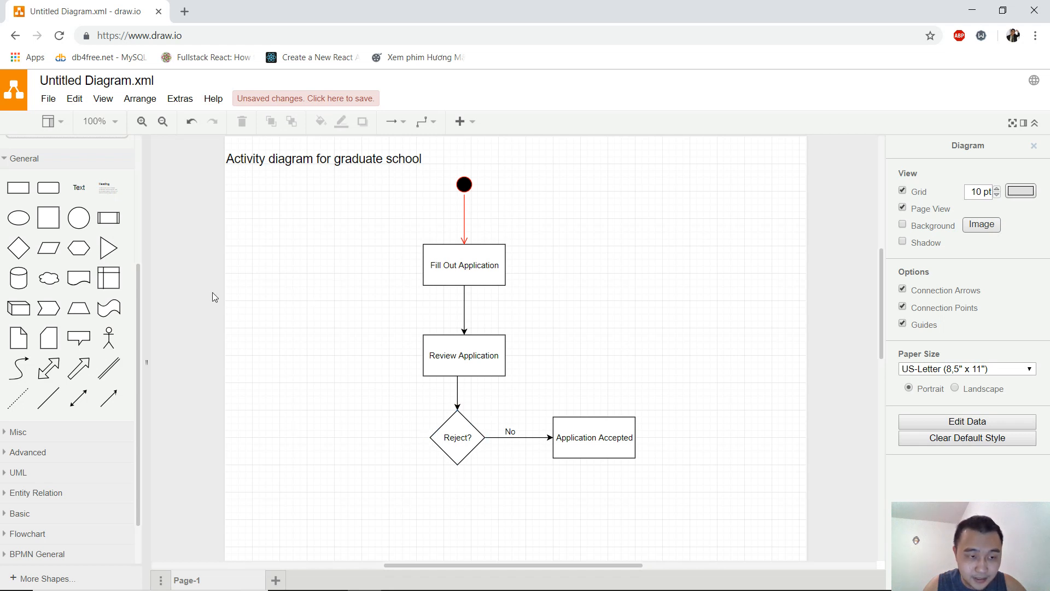
# Search the shapes for "end" and place the red-ringed black end node below the Application Accepted rectangle
pyautogui.scroll(4, 80, 212)
pyautogui.doubleClick(18, 154)
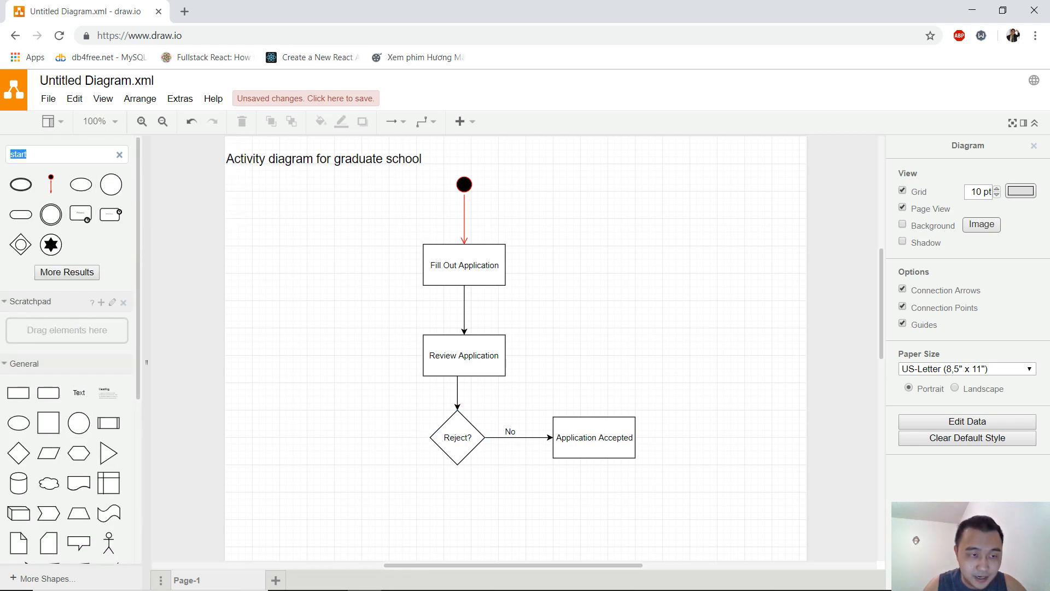
pyautogui.write('end')
pyautogui.press('Return')
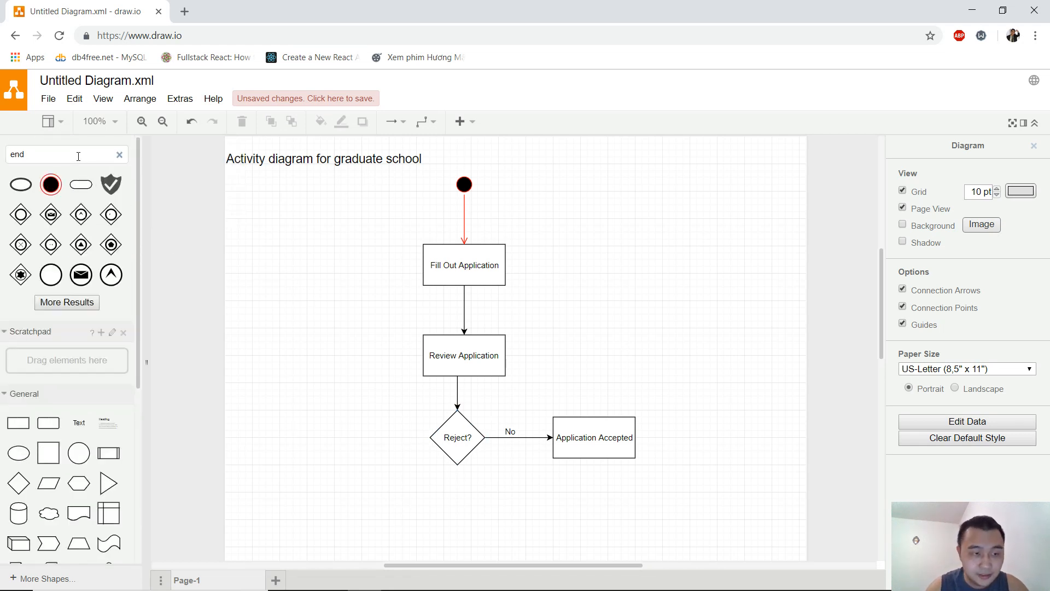
pyautogui.moveTo(51, 184); pyautogui.dragTo(590, 525)
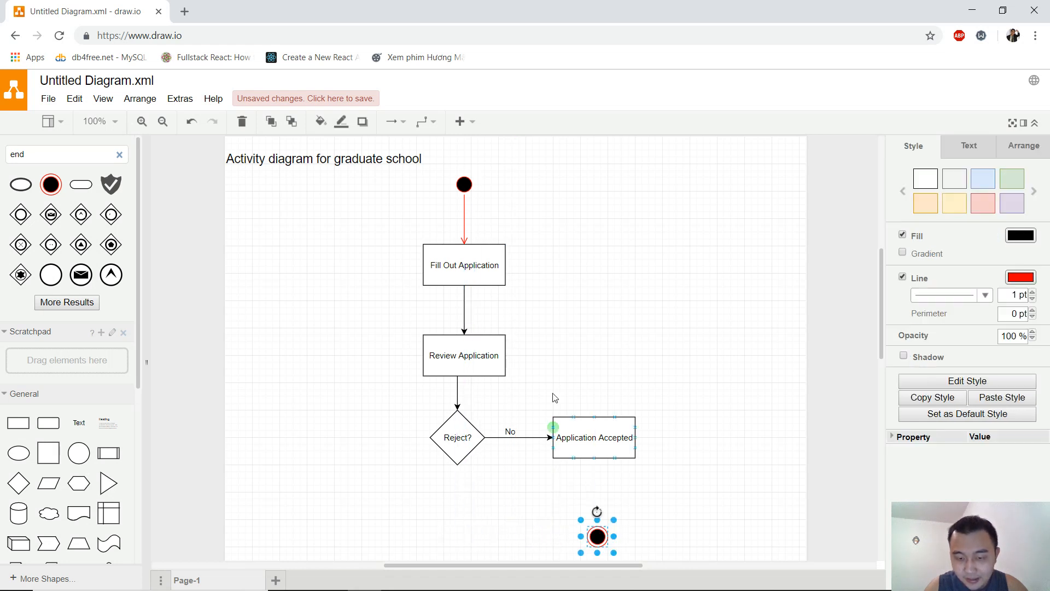
pyautogui.click(597, 280)
# Add a directional connector from the bottom edge of Application Accepted to the top of the end node
pyautogui.scroll(1, 595, 284)
pyautogui.scroll(-1, 591, 291)
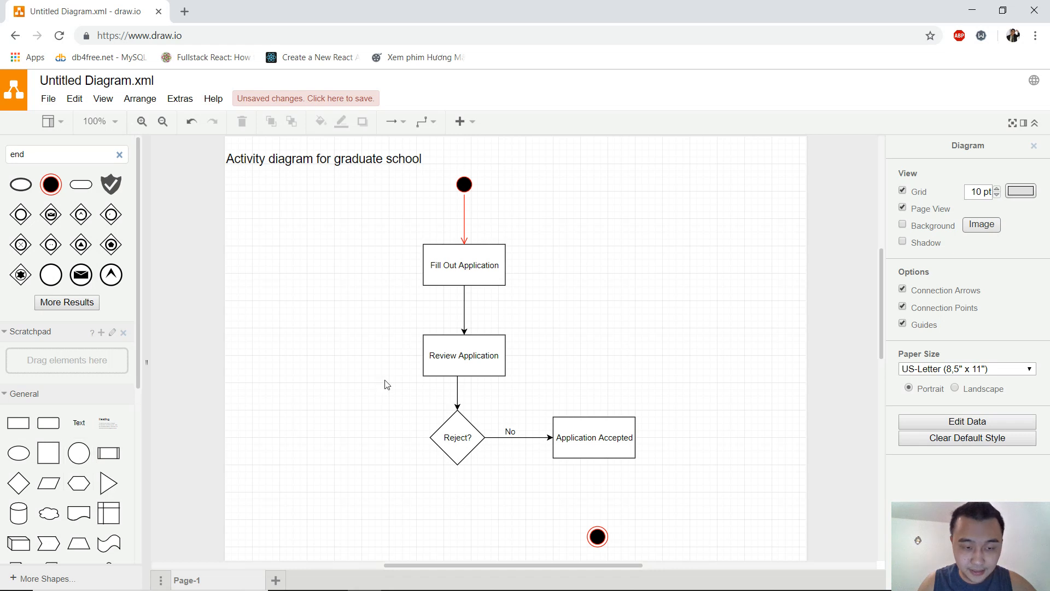
pyautogui.scroll(-4, 99, 310)
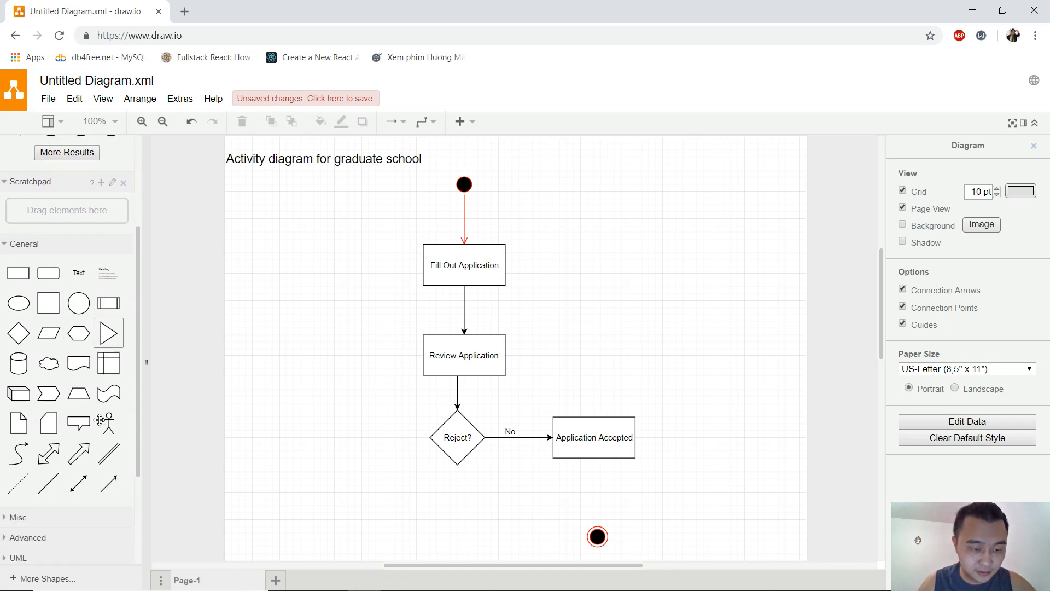
pyautogui.moveTo(104, 432); pyautogui.dragTo(597, 526)
pyautogui.click(656, 494)
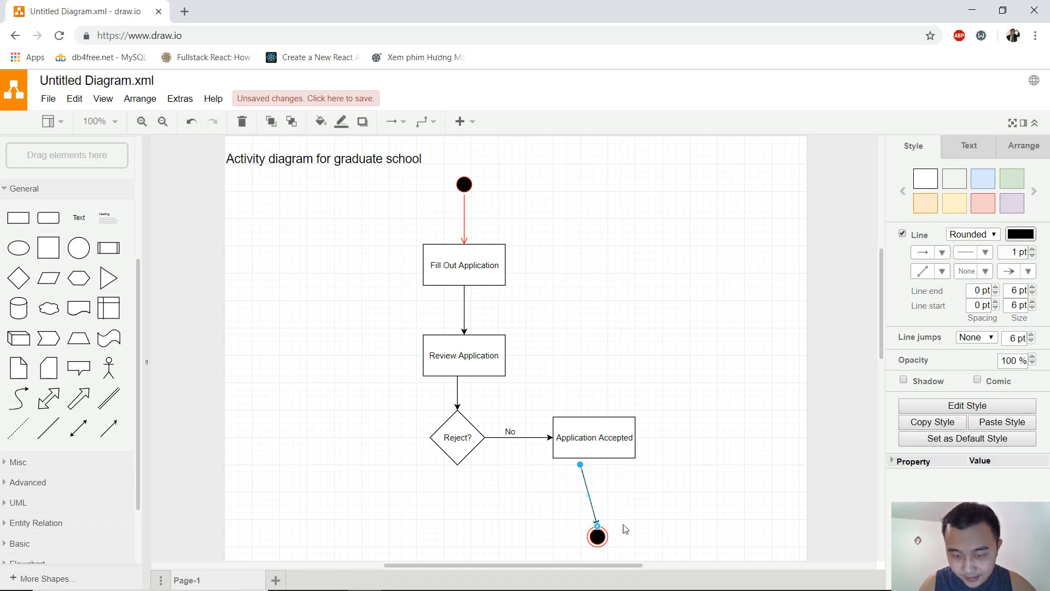
pyautogui.click(623, 527)
pyautogui.click(584, 484)
pyautogui.moveTo(580, 464)
pyautogui.mouseDown()
pyautogui.moveTo(600, 469)
pyautogui.moveTo(595, 458)
pyautogui.mouseUp()
# Align the end node centrally beneath Application Accepted so the connecting arrow runs vertically
pyautogui.click(628, 527)
pyautogui.click(597, 535)
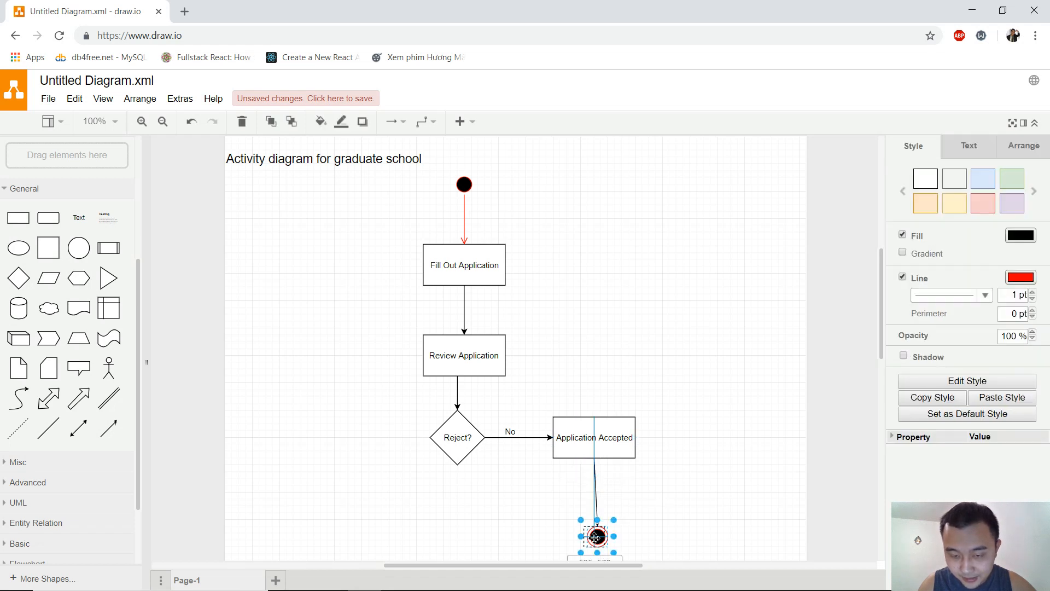
pyautogui.click(628, 514)
pyautogui.scroll(-1, 642, 500)
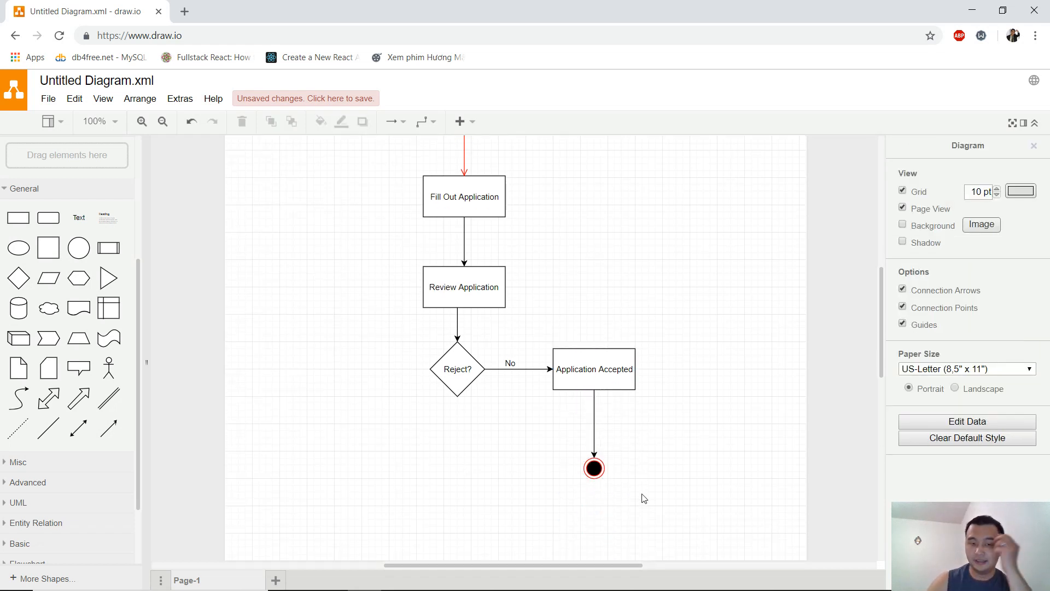
pyautogui.scroll(1, 643, 499)
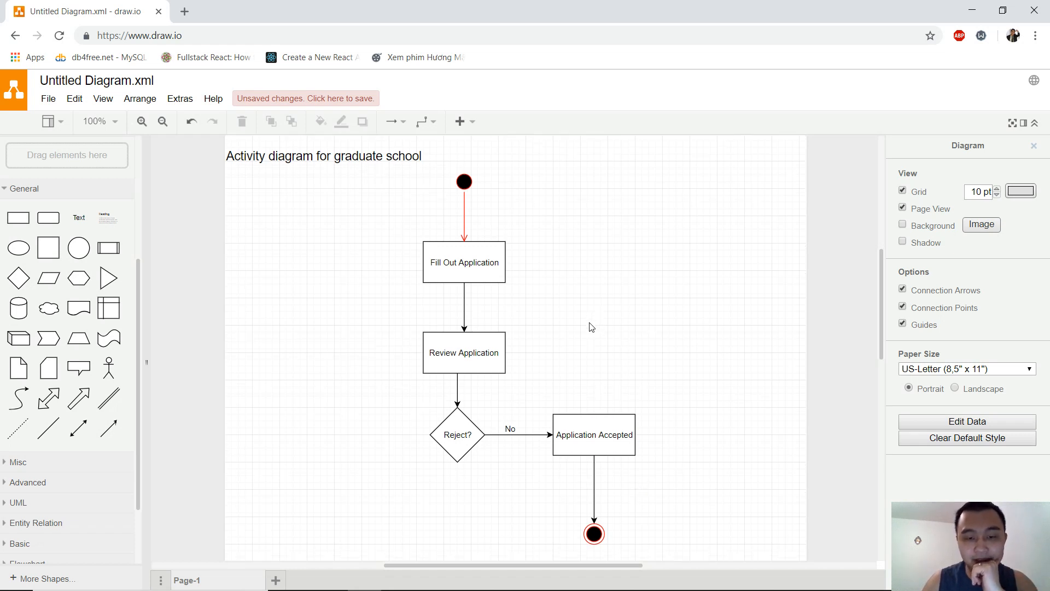
pyautogui.scroll(-1, 589, 327)
pyautogui.scroll(1, 589, 326)
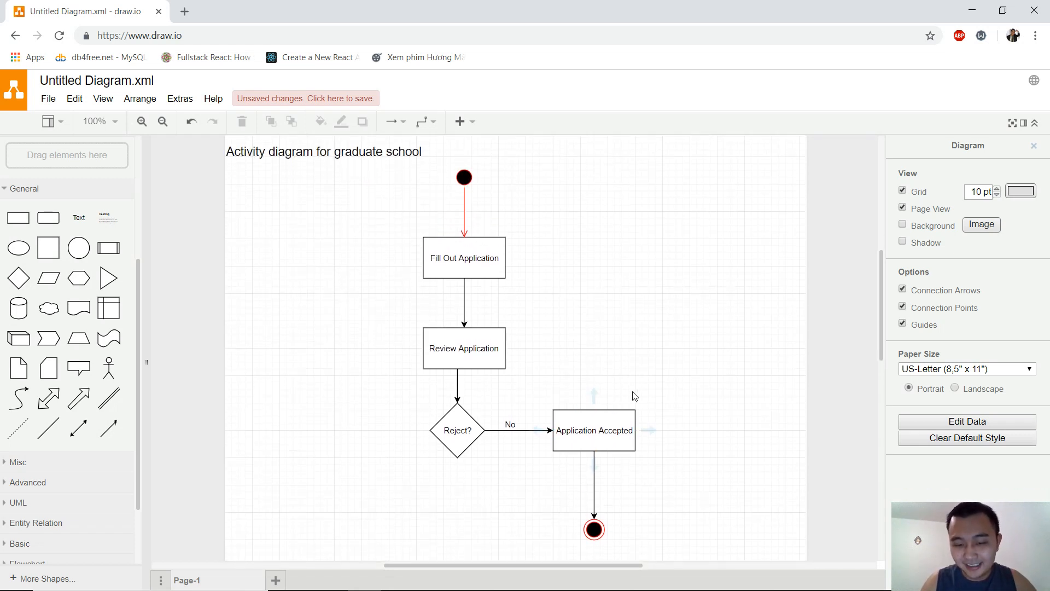
pyautogui.scroll(-1, 633, 394)
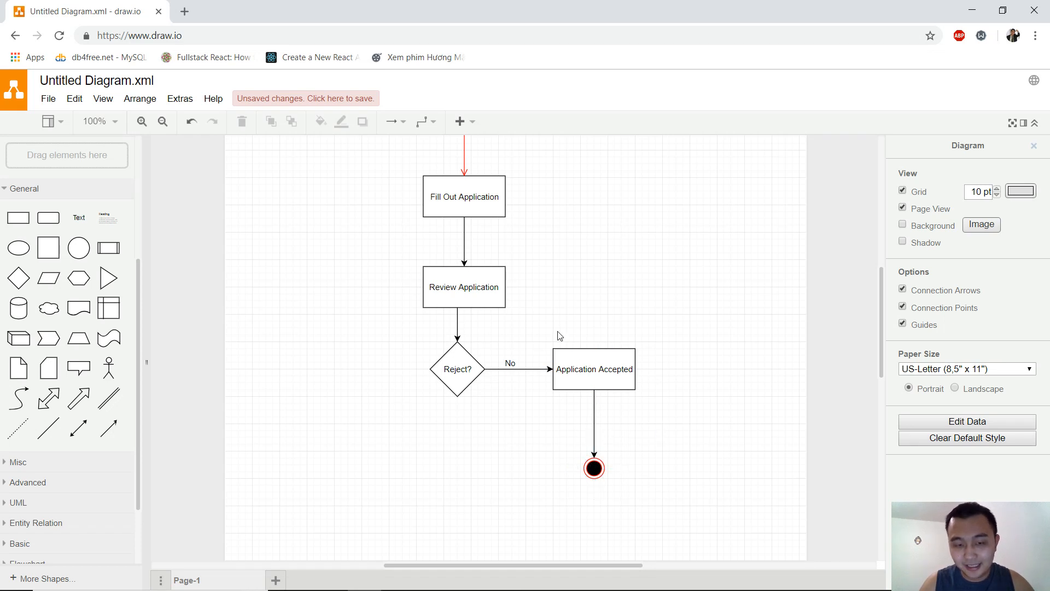
pyautogui.scroll(1, 544, 334)
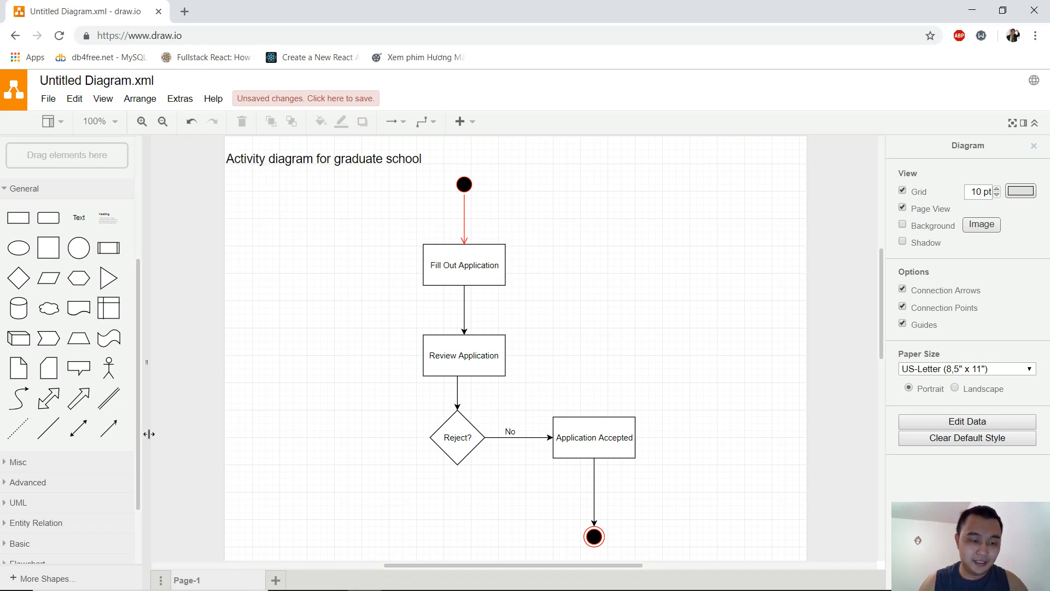
# Add a directional connector starting at the Reject? diamond's left corner and pointing horizontally to the left
pyautogui.moveTo(109, 428); pyautogui.dragTo(382, 437)
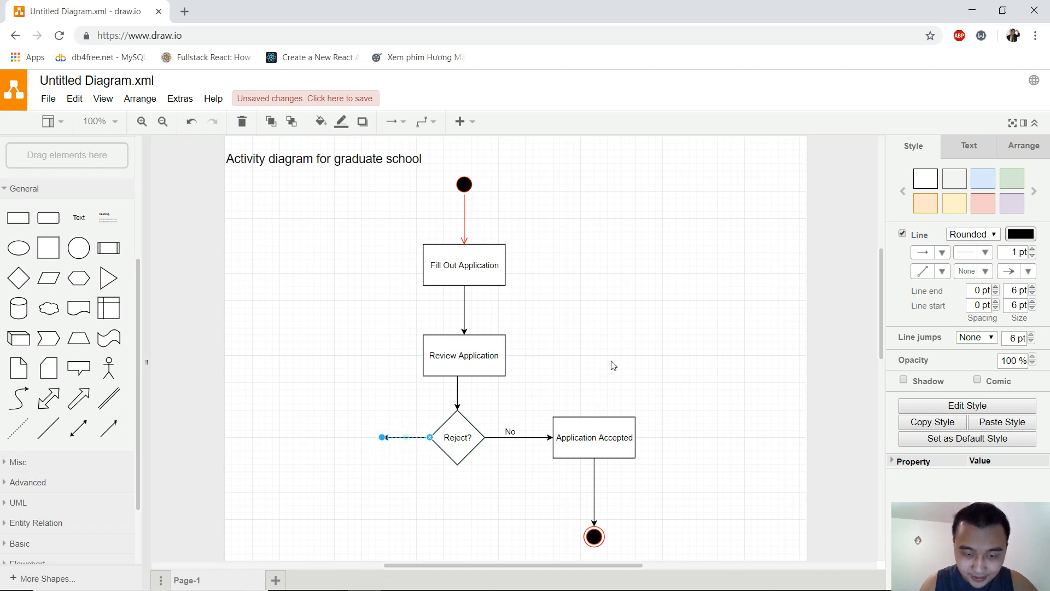
pyautogui.click(614, 366)
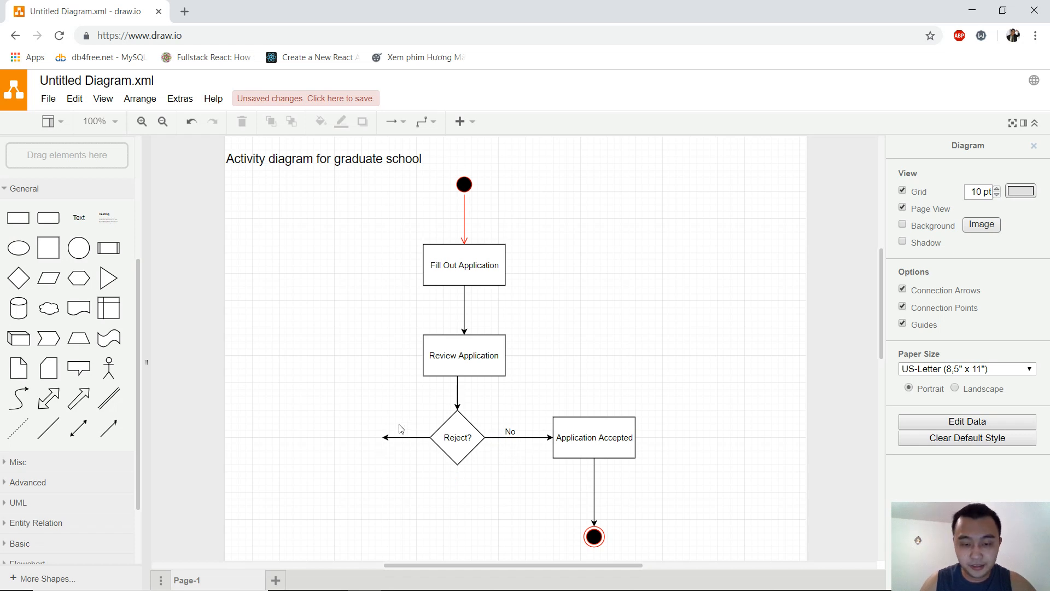
pyautogui.scroll(-3, 399, 428)
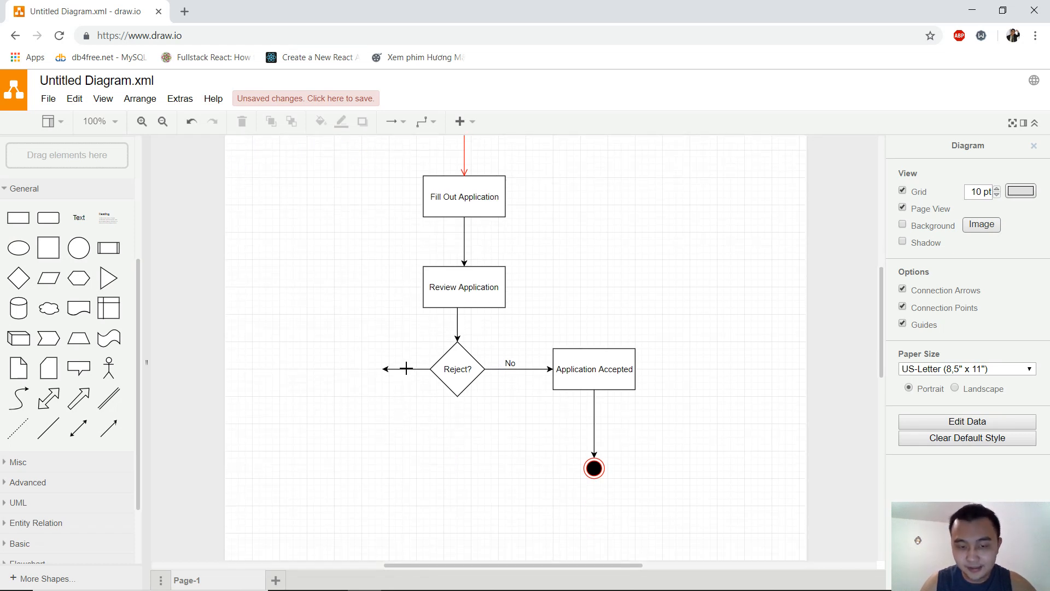
# Label the Reject? diamond's outgoing left arrow "Yes" and position the label just above the line
pyautogui.click(406, 368)
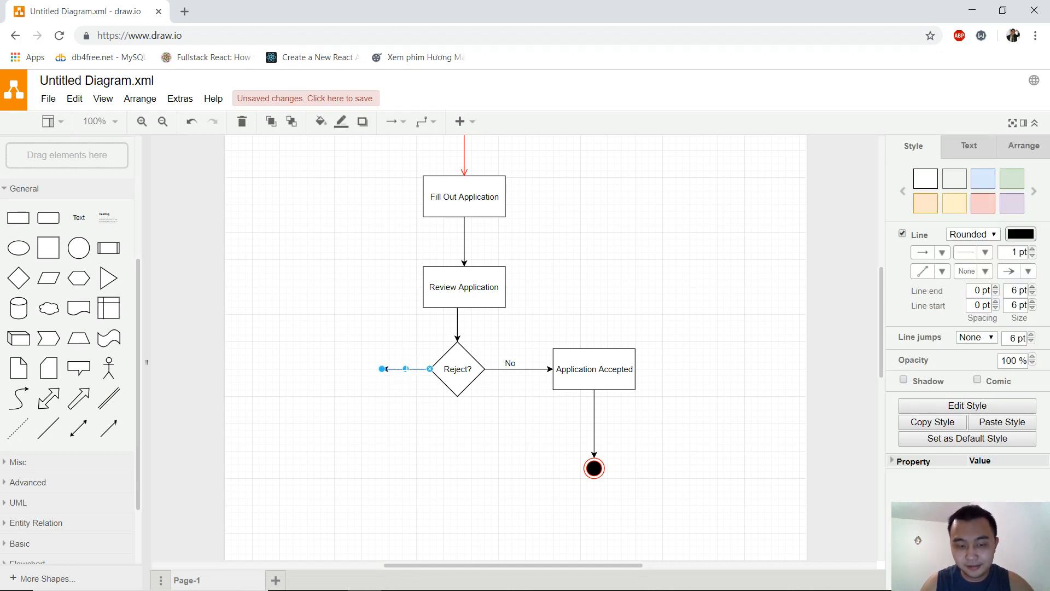
pyautogui.click(405, 379)
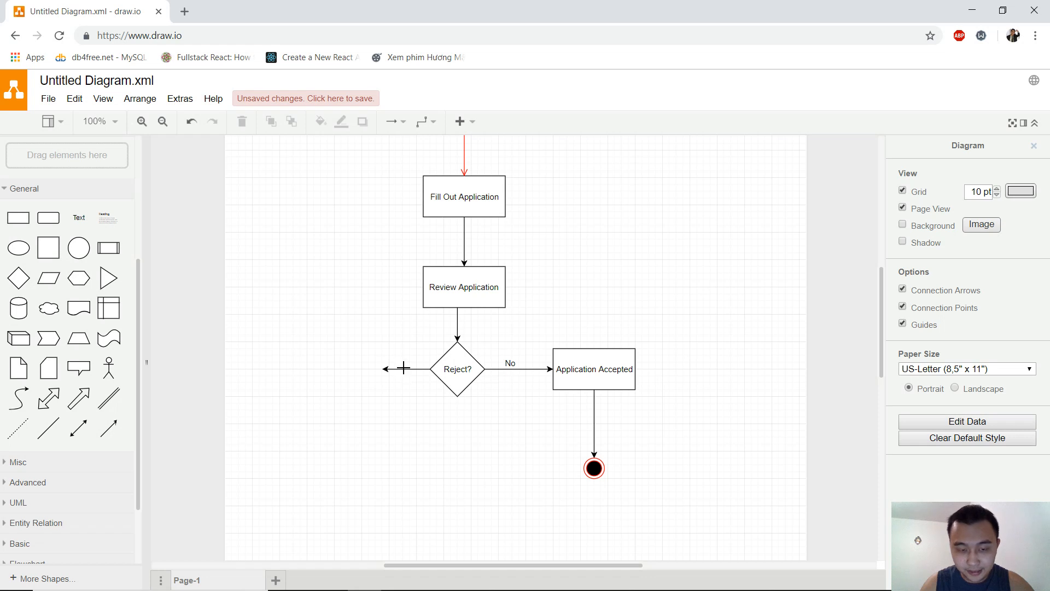
pyautogui.click(403, 368)
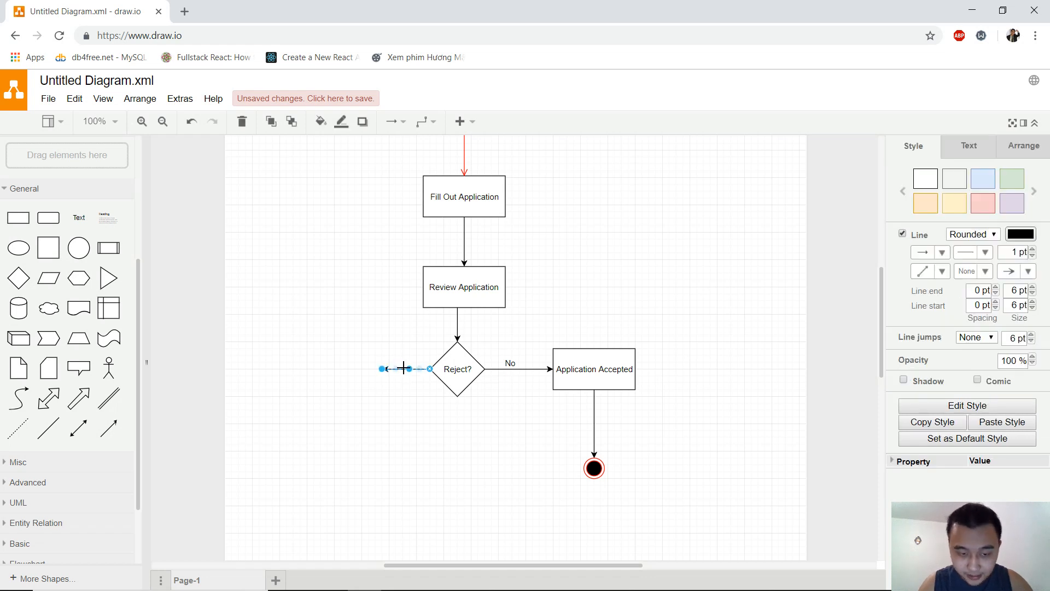
pyautogui.click(392, 343)
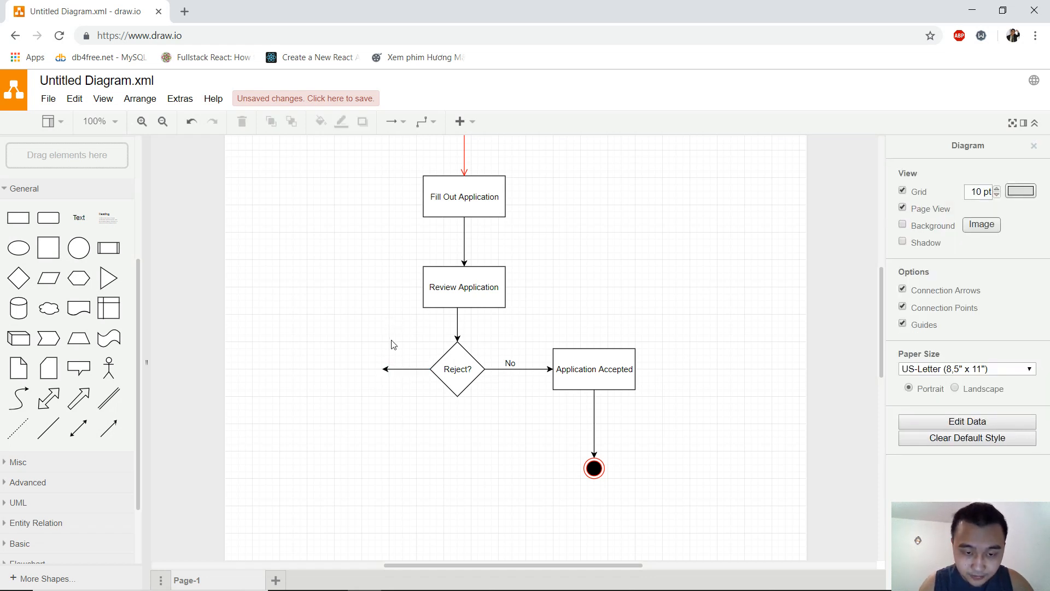
pyautogui.doubleClick(403, 369)
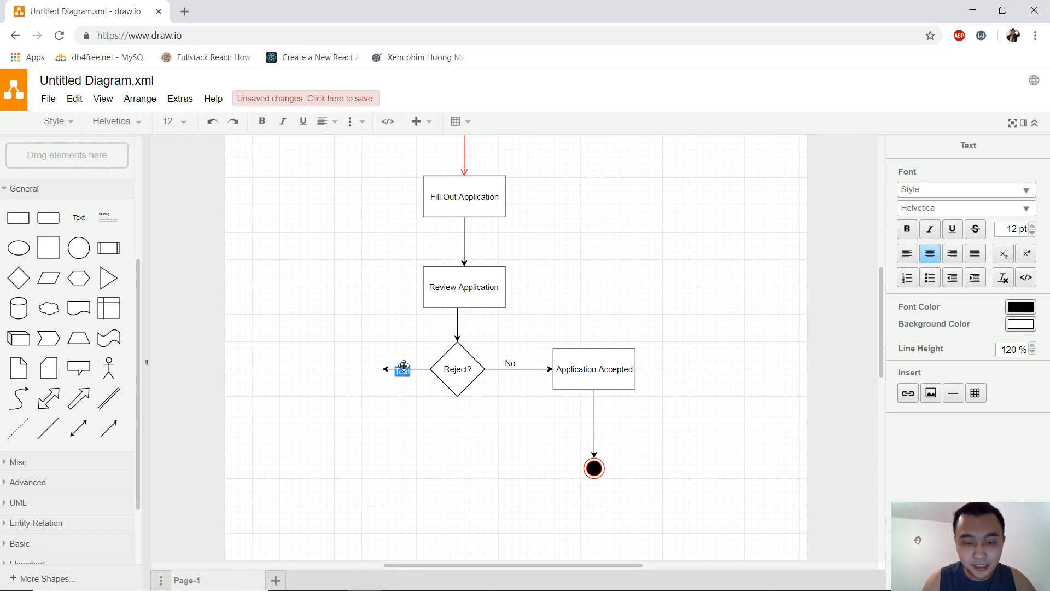
pyautogui.write('Yes')
pyautogui.click(419, 288)
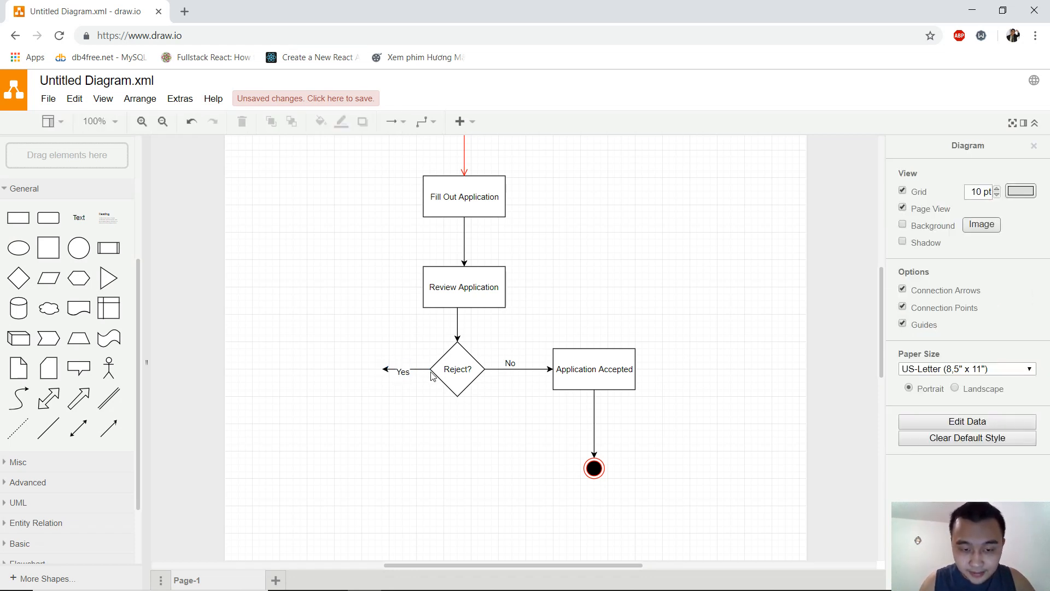
pyautogui.moveTo(404, 372); pyautogui.dragTo(411, 366)
pyautogui.click(363, 379)
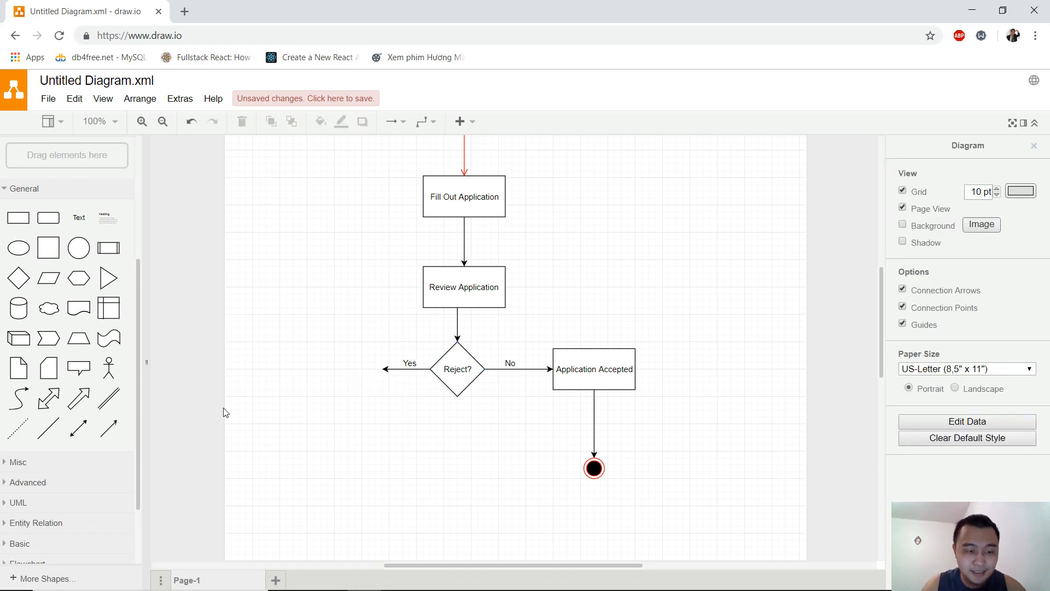
# Add an empty rectangle at the tip of the Yes arrow, level with the Reject? diamond
pyautogui.moveTo(18, 218); pyautogui.dragTo(298, 354)
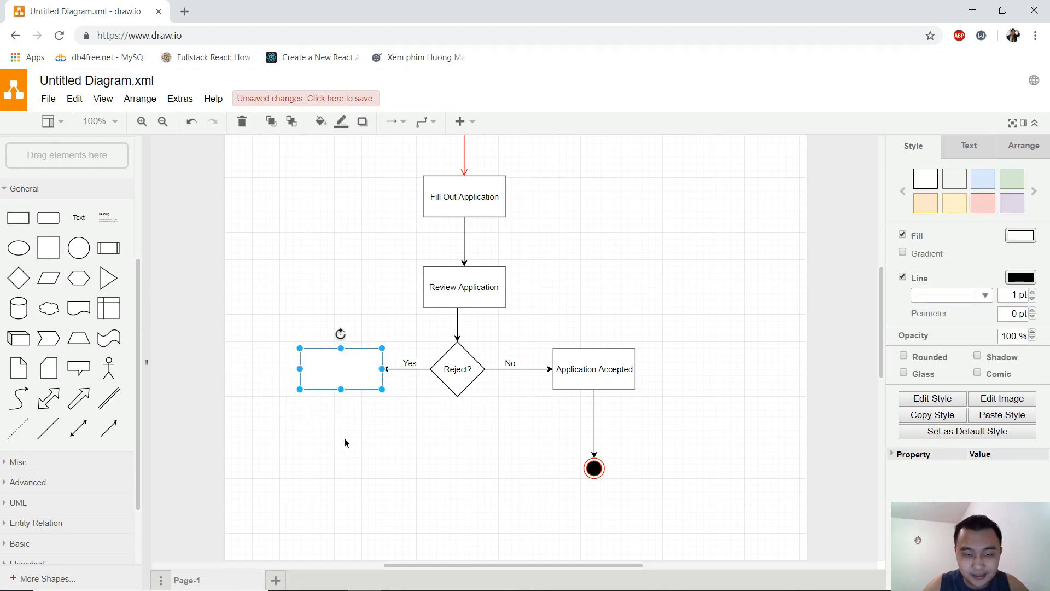
pyautogui.click(340, 444)
pyautogui.click(341, 374)
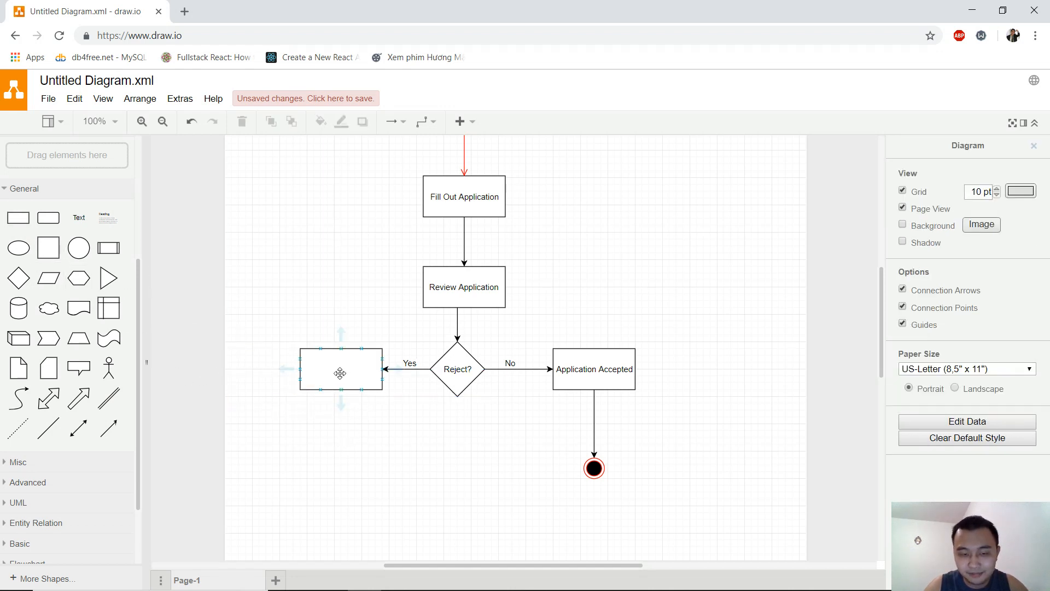
pyautogui.moveTo(339, 373); pyautogui.dragTo(462, 469)
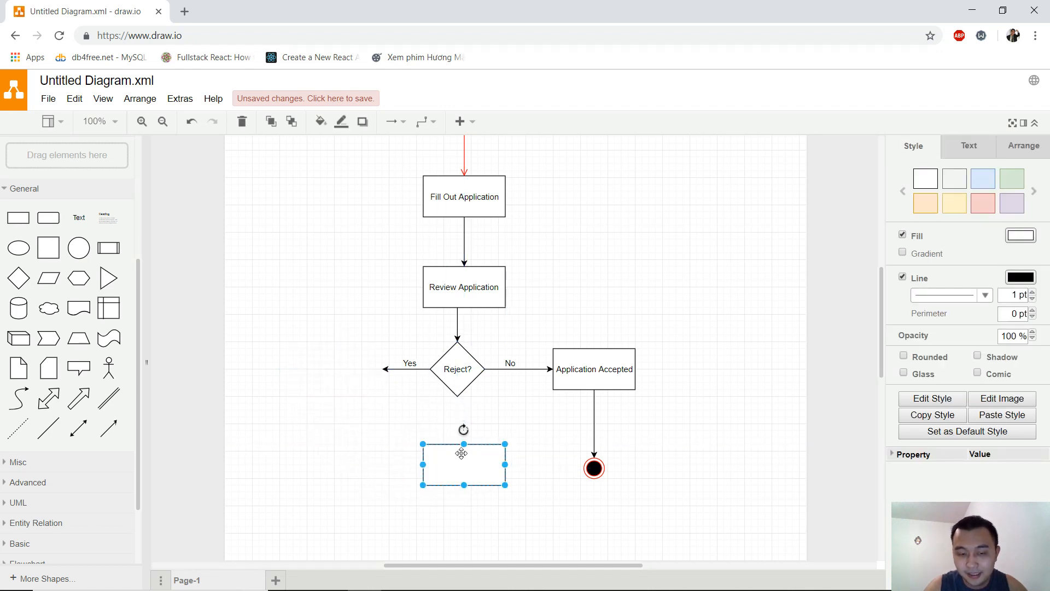
pyautogui.moveTo(461, 453); pyautogui.dragTo(336, 369)
pyautogui.click(399, 444)
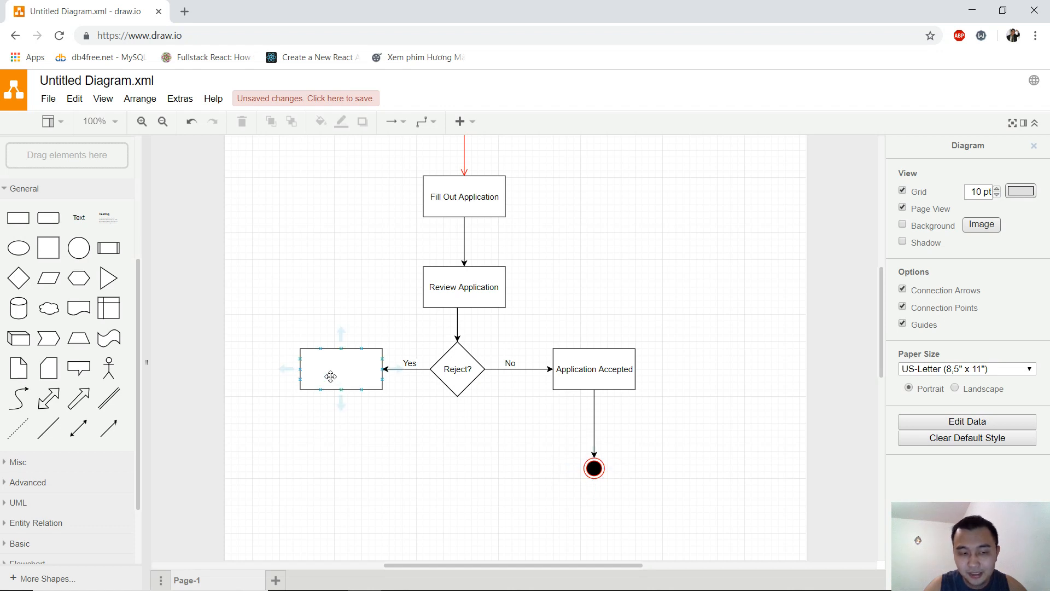
# Label the empty rectangle at the end of the Yes branch "Needing more document"
pyautogui.scroll(1, 336, 298)
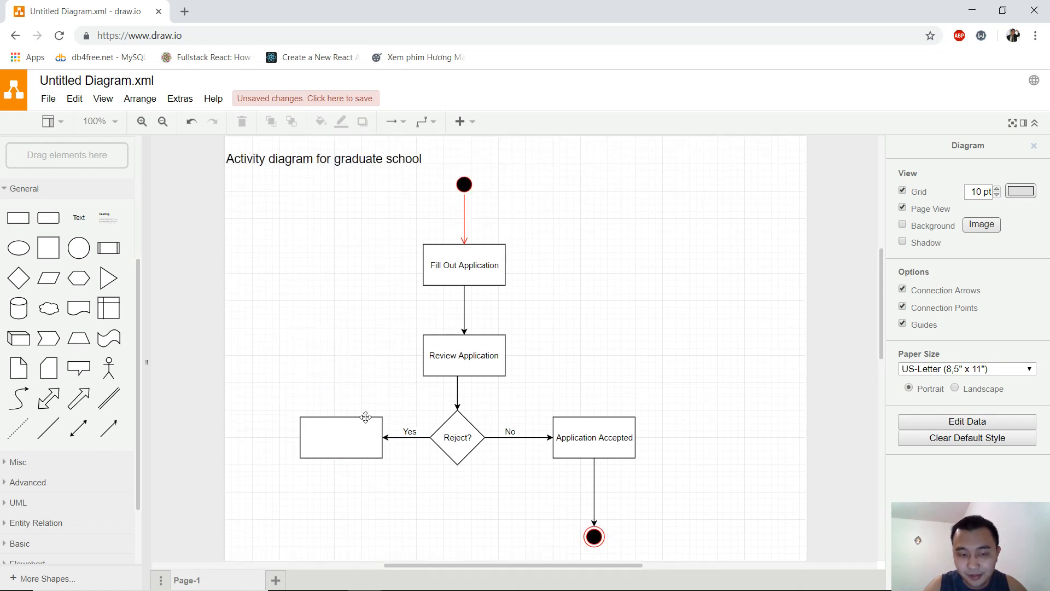
pyautogui.click(434, 260)
pyautogui.doubleClick(346, 443)
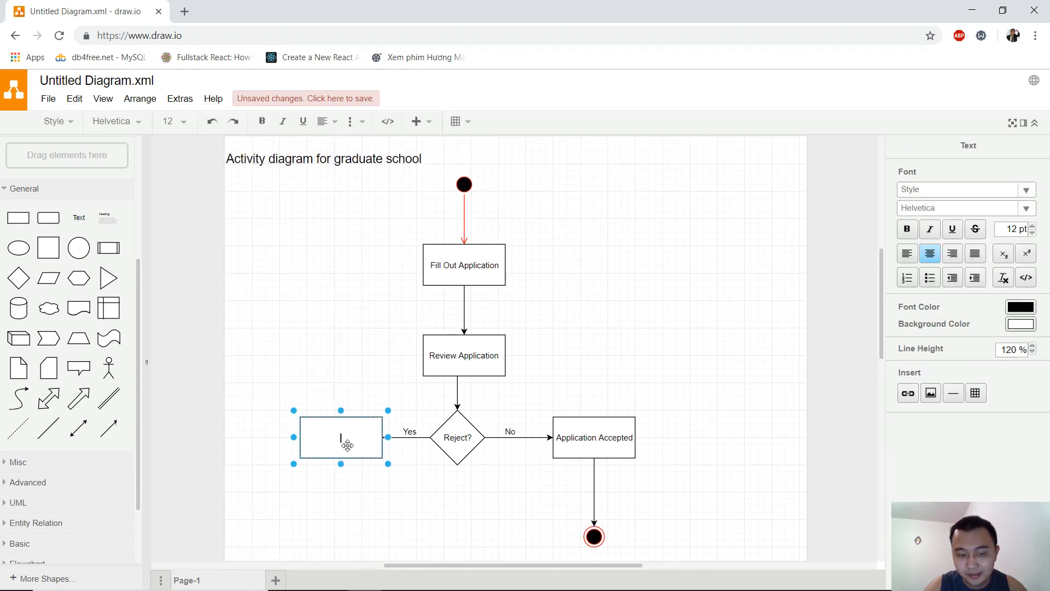
pyautogui.write('Mi')
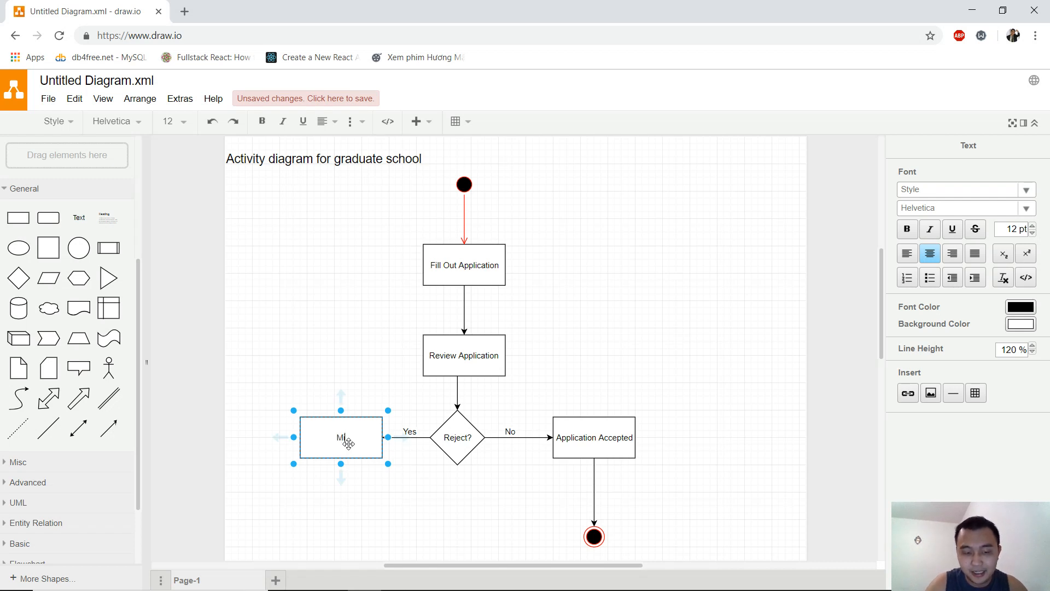
pyautogui.write('ss')
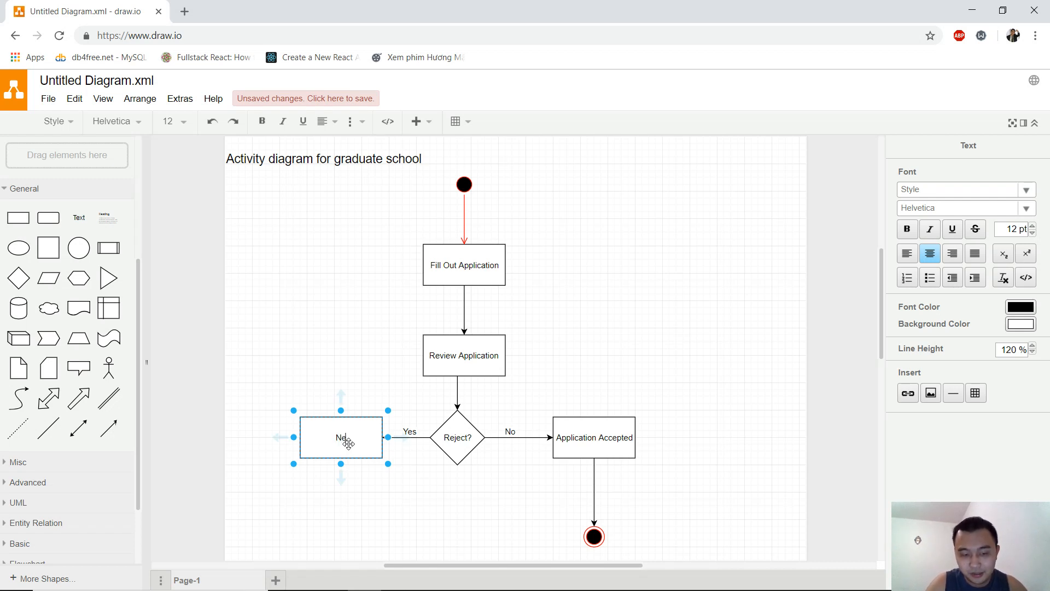
pyautogui.write('eding more do')
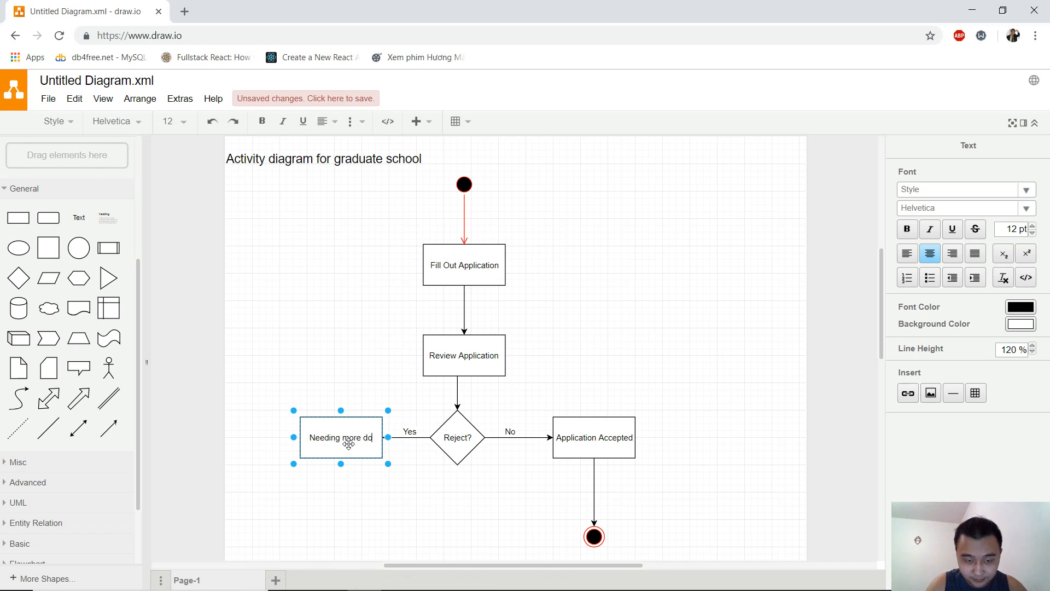
pyautogui.write('cumen')
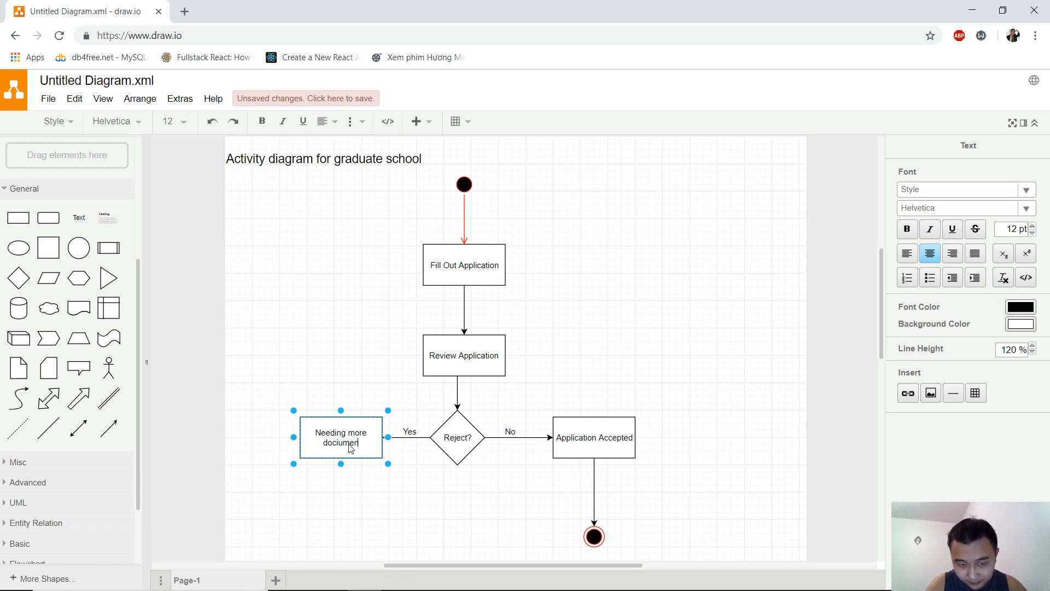
pyautogui.press('BackSpace')
pyautogui.press('BackSpace')
pyautogui.press('BackSpace')
pyautogui.write('ment')
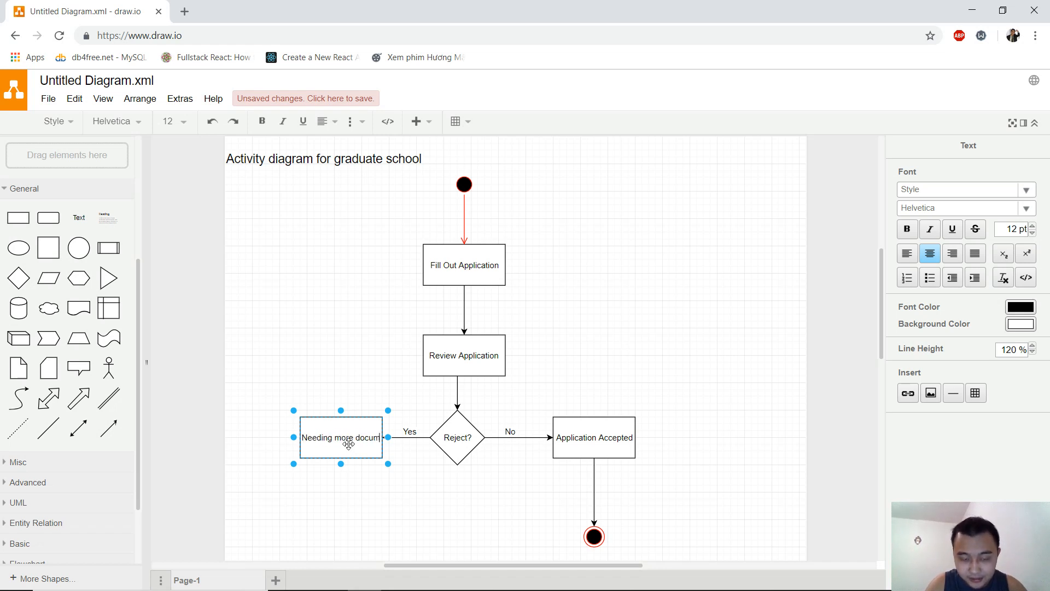
pyautogui.click(346, 386)
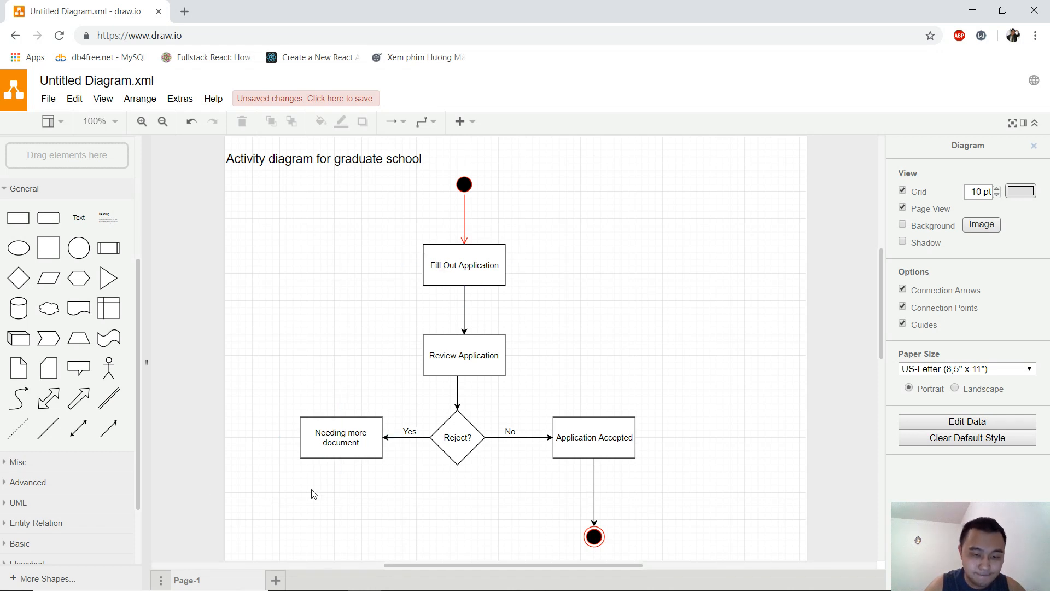
# Add a directional connector from the top edge of Needing more document straight up to about the height of Fill Out Application
pyautogui.moveTo(105, 429); pyautogui.dragTo(340, 414)
pyautogui.moveTo(361, 362); pyautogui.dragTo(335, 264)
pyautogui.click(327, 284)
pyautogui.click(342, 282)
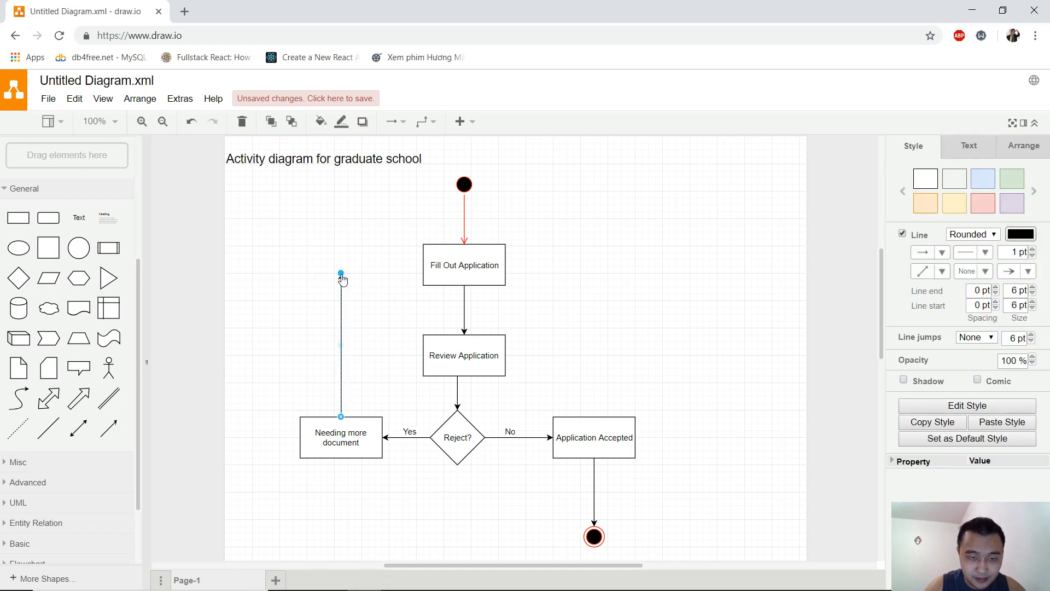
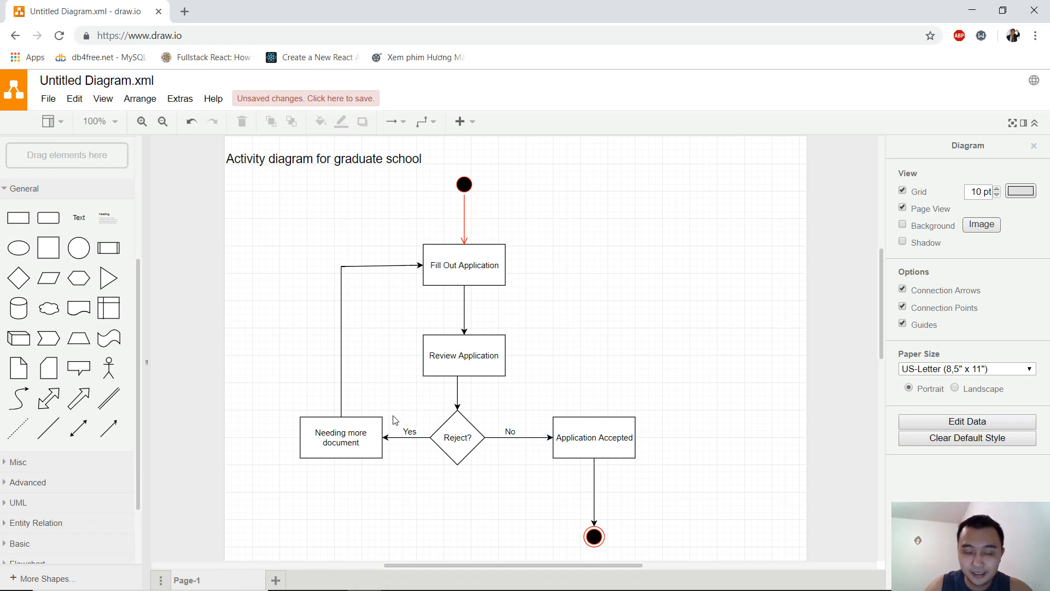
# Look over the activity diagram from its title and start node down to the end node
pyautogui.scroll(-1, 598, 373)
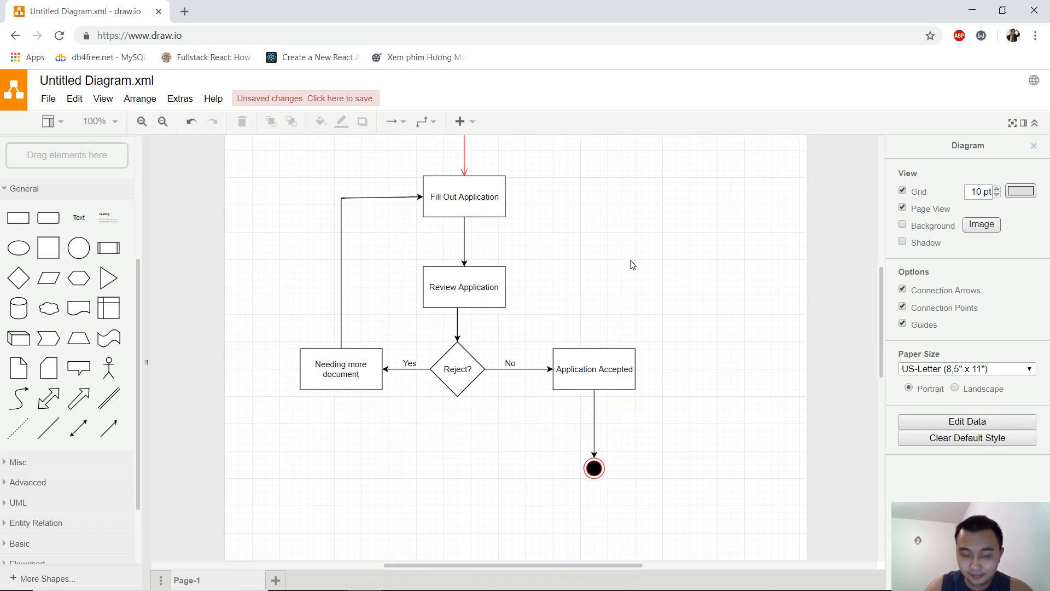
pyautogui.scroll(1, 631, 264)
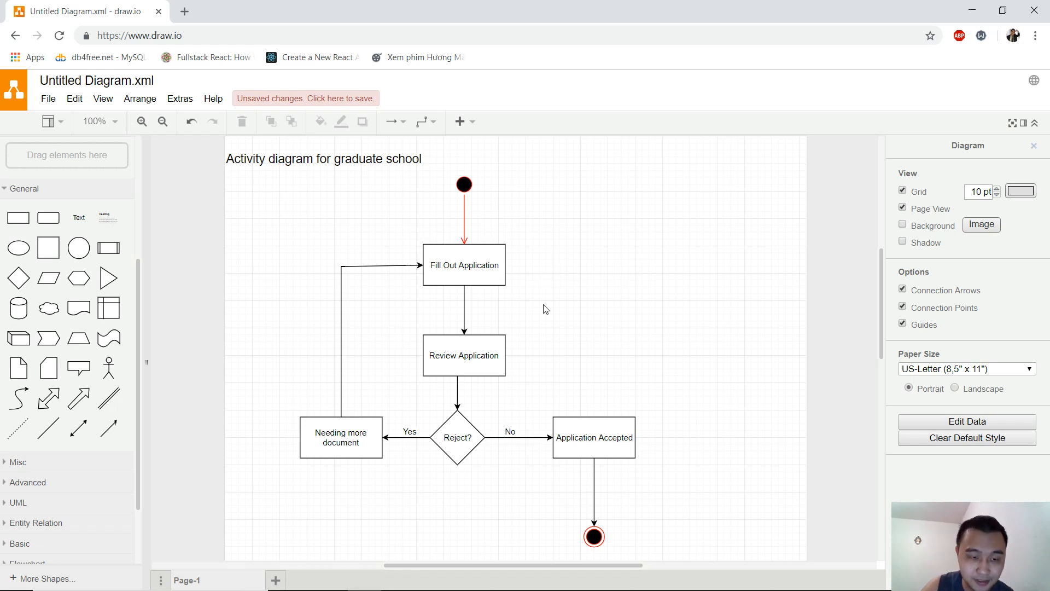
pyautogui.click(240, 160)
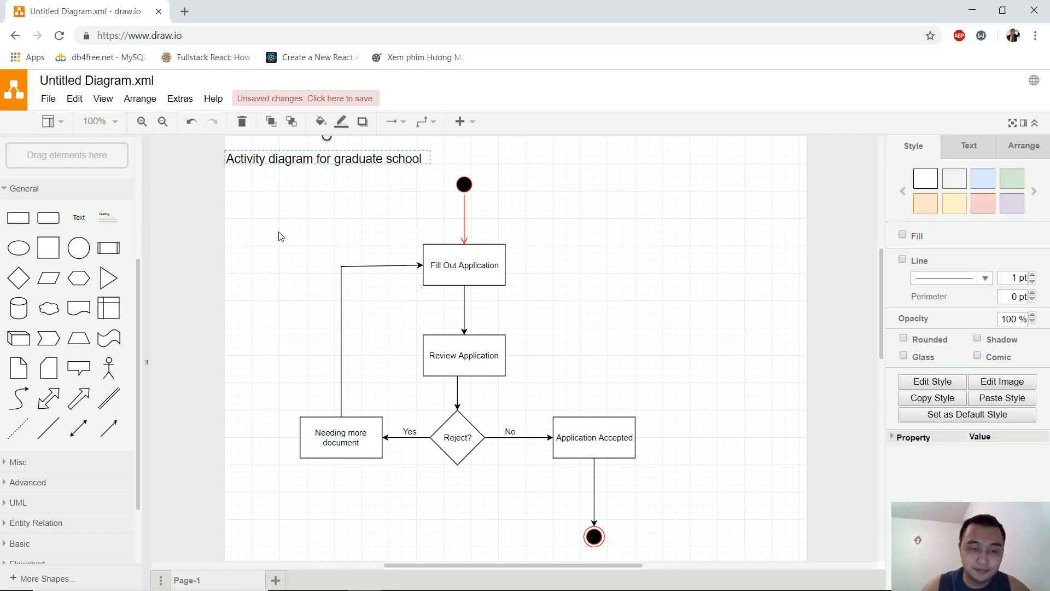
pyautogui.scroll(1, 278, 235)
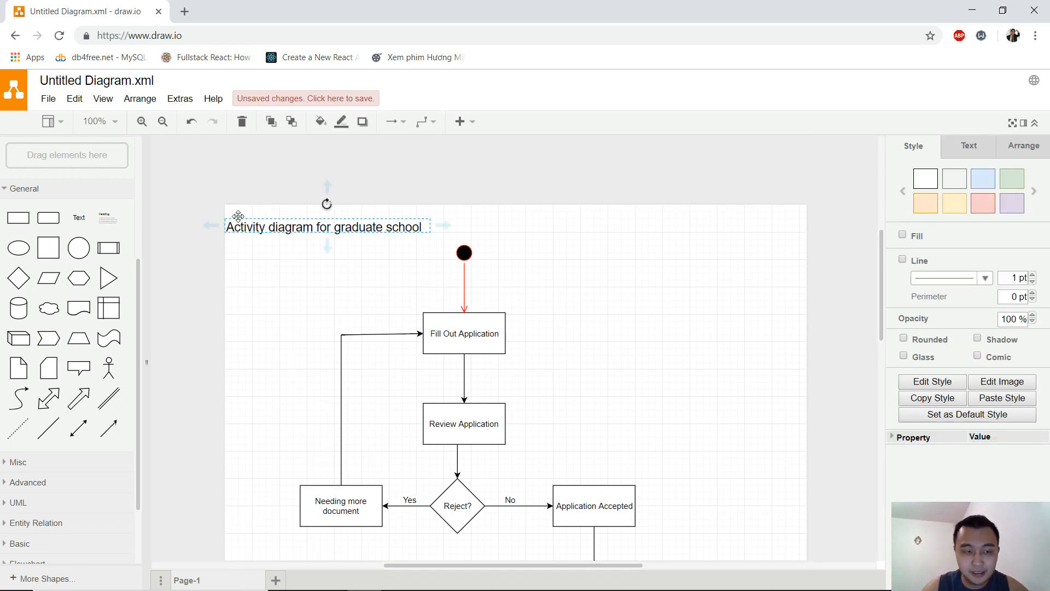
pyautogui.scroll(-1, 261, 259)
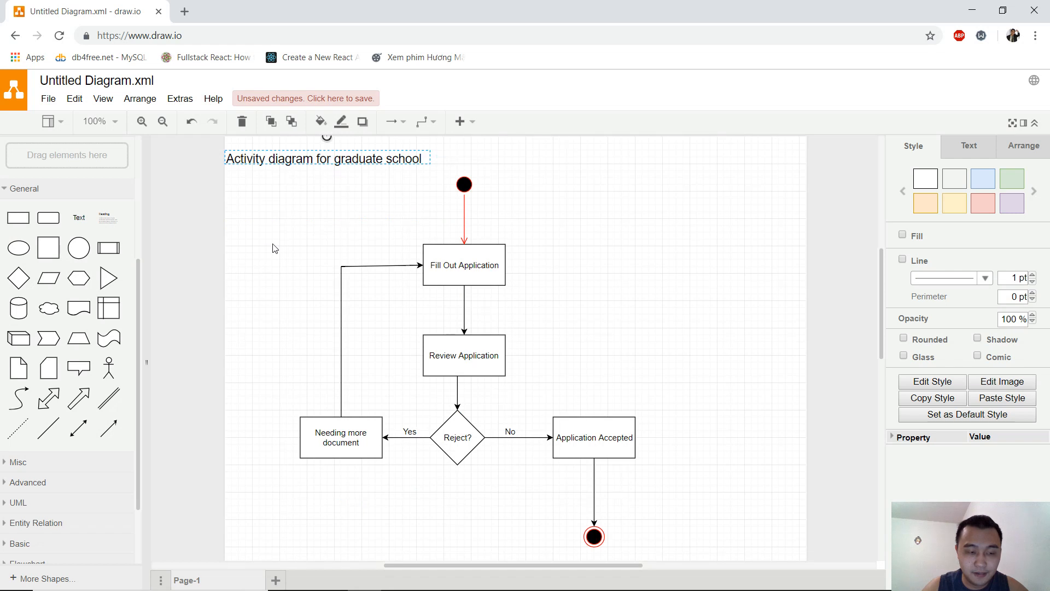
pyautogui.scroll(2, 266, 214)
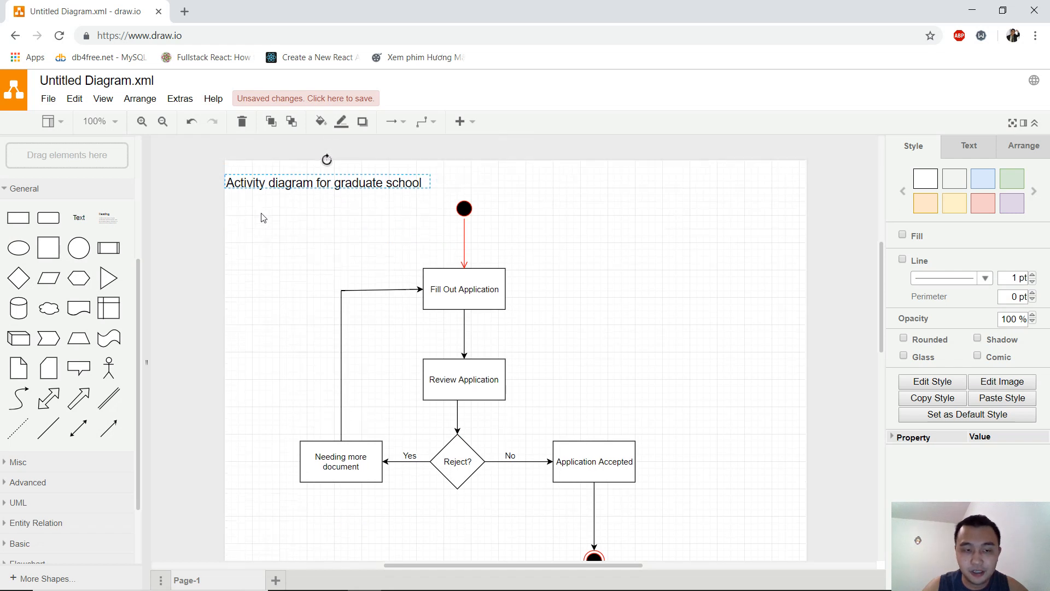
pyautogui.scroll(-1, 236, 252)
pyautogui.click(250, 269)
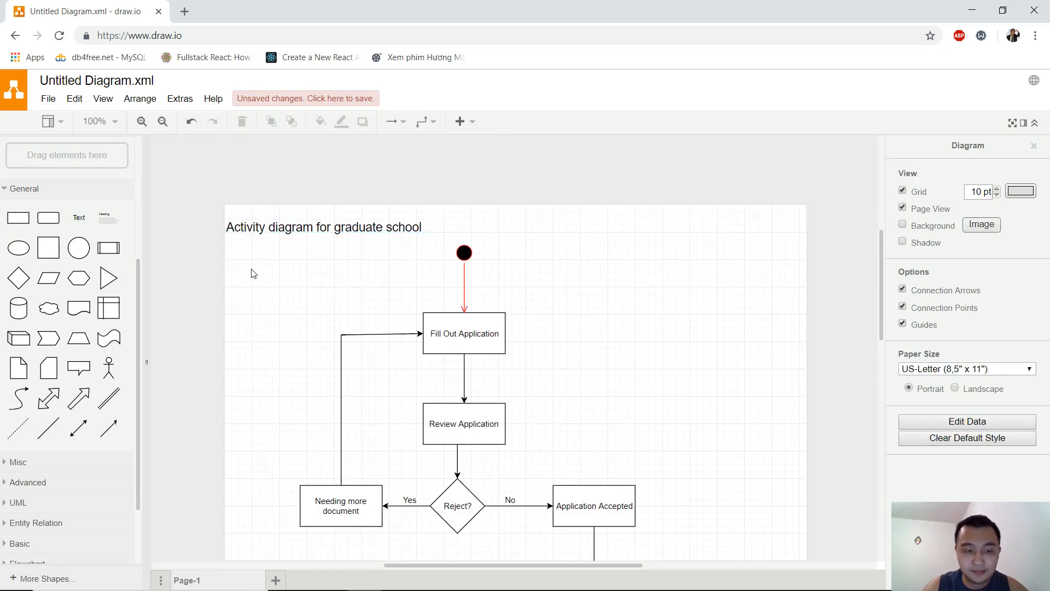
# Save the diagram to the device as Untitled Diagram.xml
pyautogui.click(48, 100)
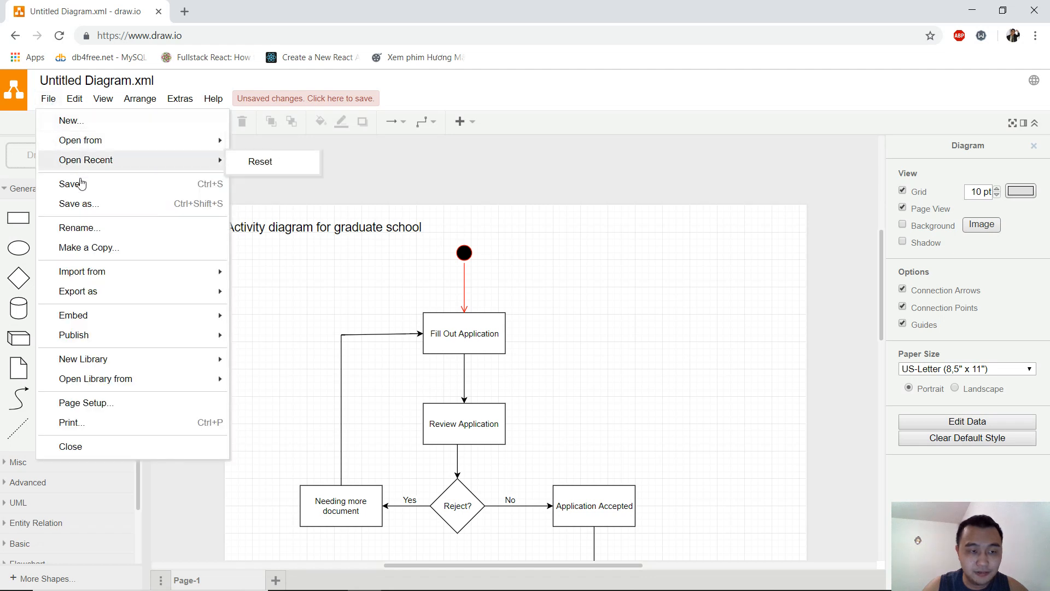
pyautogui.click(82, 211)
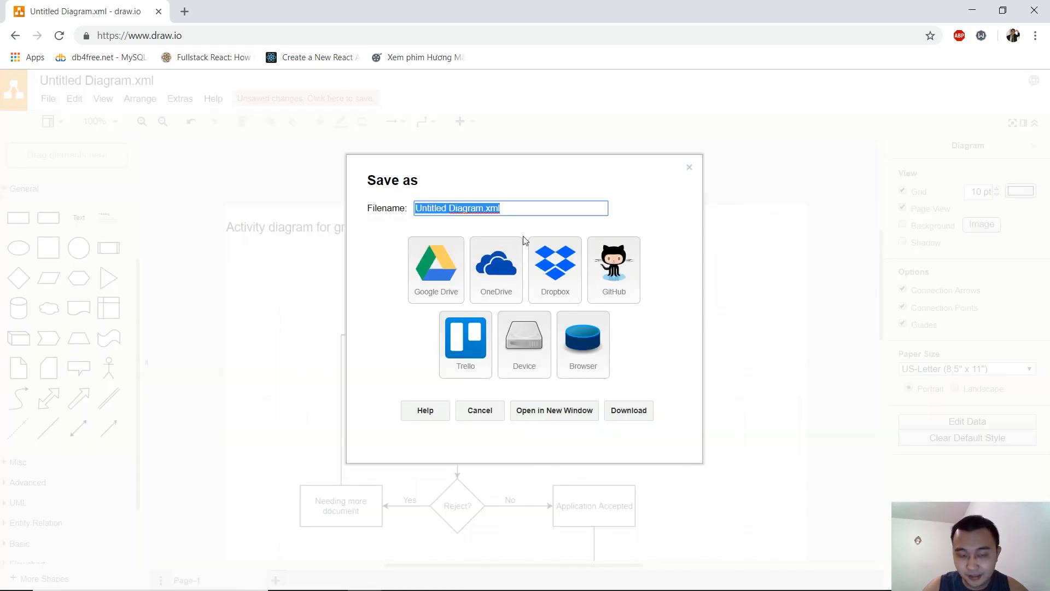
pyautogui.click(524, 338)
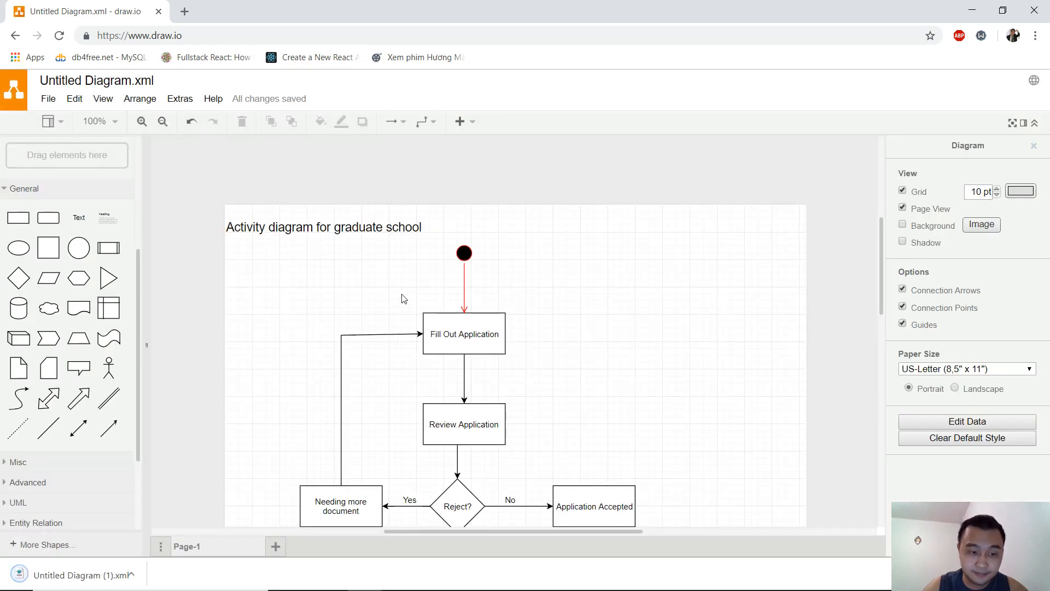
# Open the downloaded Untitled Diagram (1).xml in Internet Explorer, postponing the browser's setup, and shift its window to view the XML
pyautogui.click(77, 572)
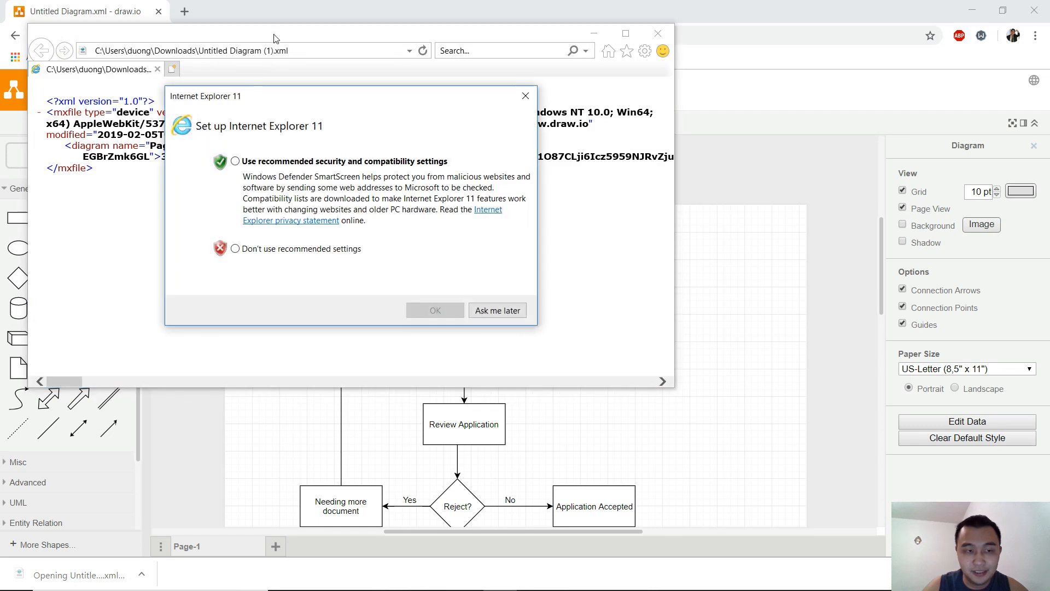
pyautogui.click(344, 249)
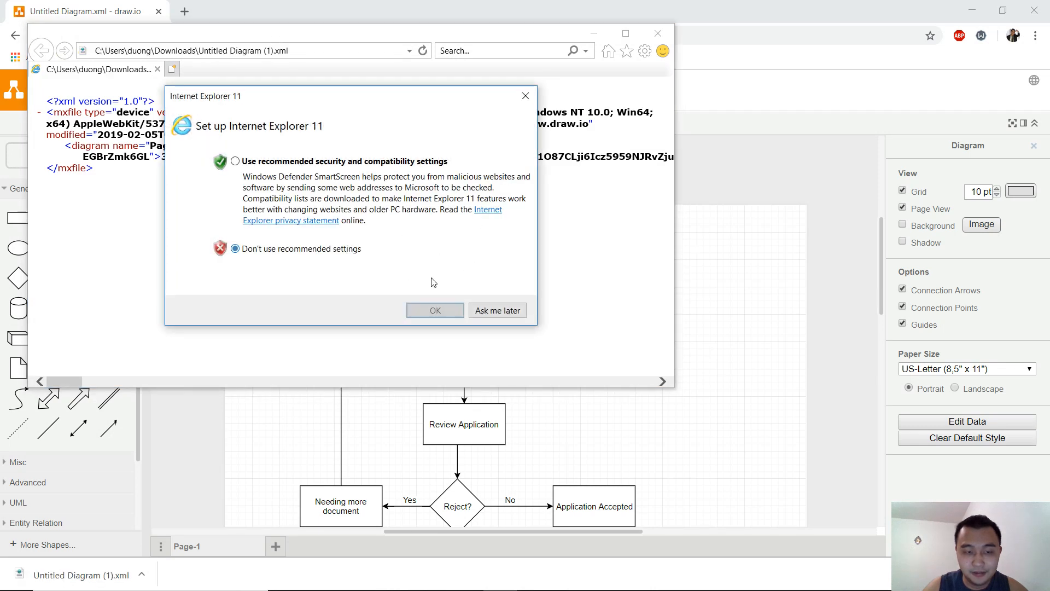
pyautogui.click(474, 311)
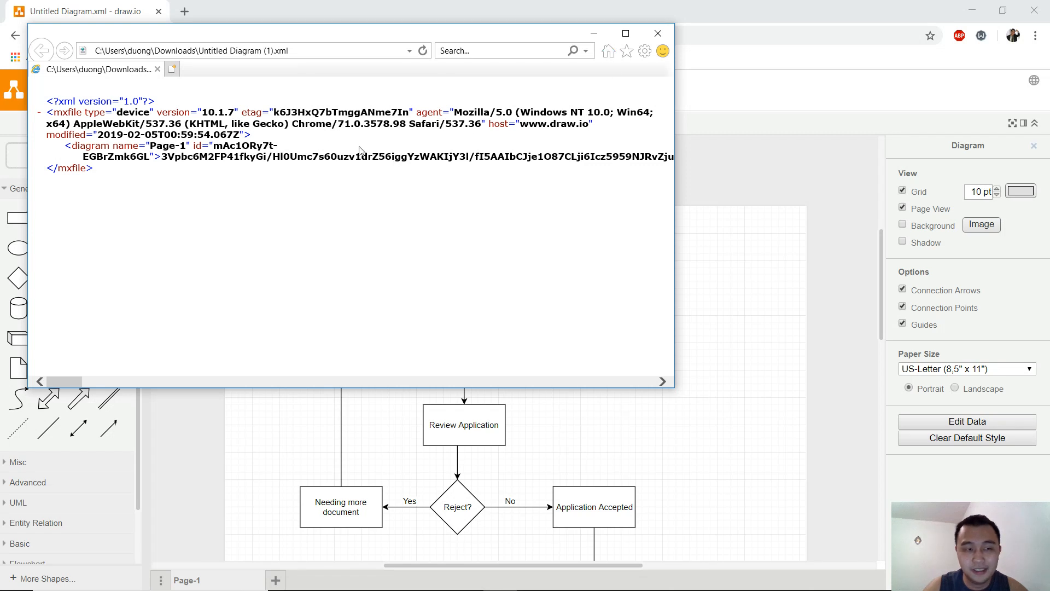
pyautogui.moveTo(337, 47); pyautogui.dragTo(381, 98)
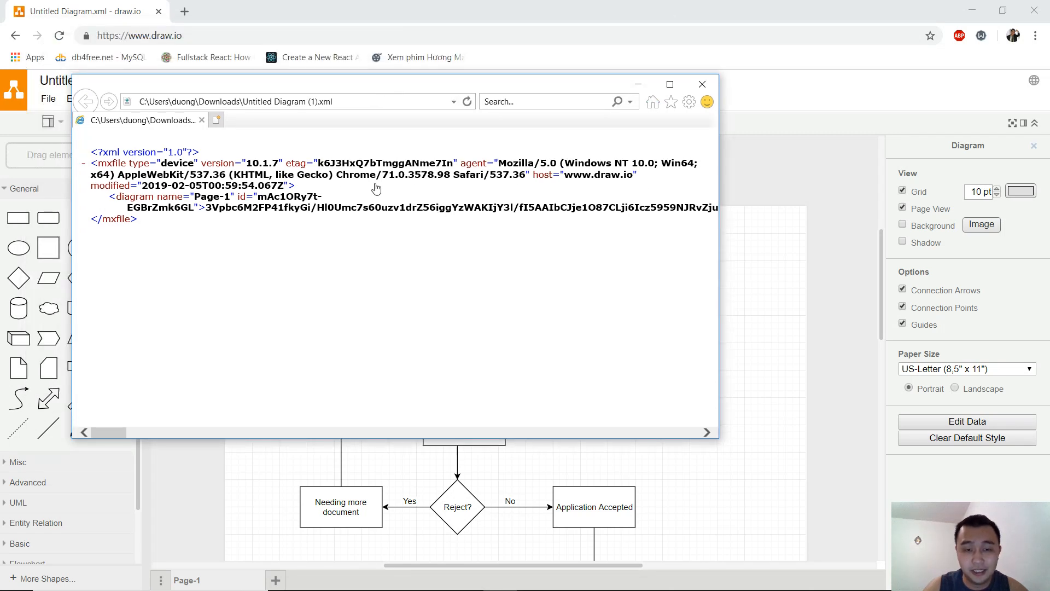
# Close the Internet Explorer window showing the XML, then close the draw.io browser window and leave the site
pyautogui.click(703, 85)
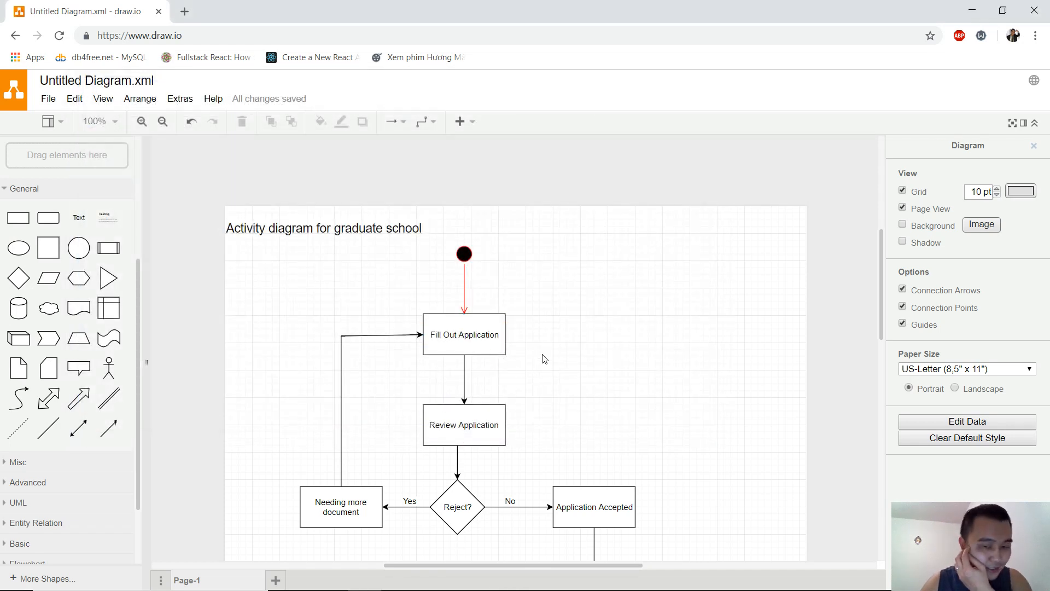
pyautogui.scroll(-1, 547, 353)
pyautogui.scroll(1, 548, 346)
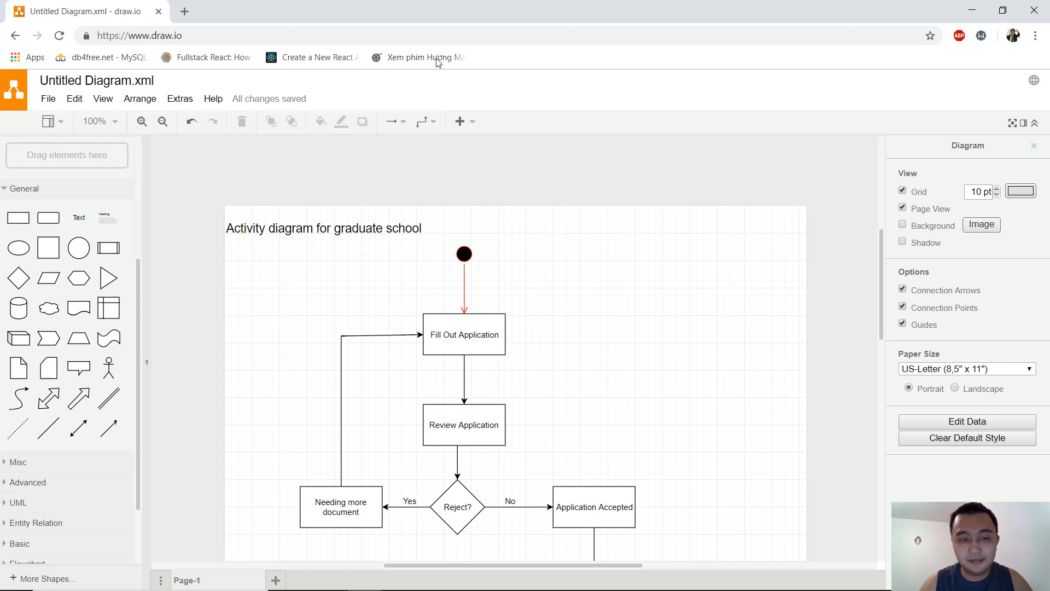
pyautogui.click(499, 34)
pyautogui.scroll(-1, 512, 253)
pyautogui.scroll(2, 512, 252)
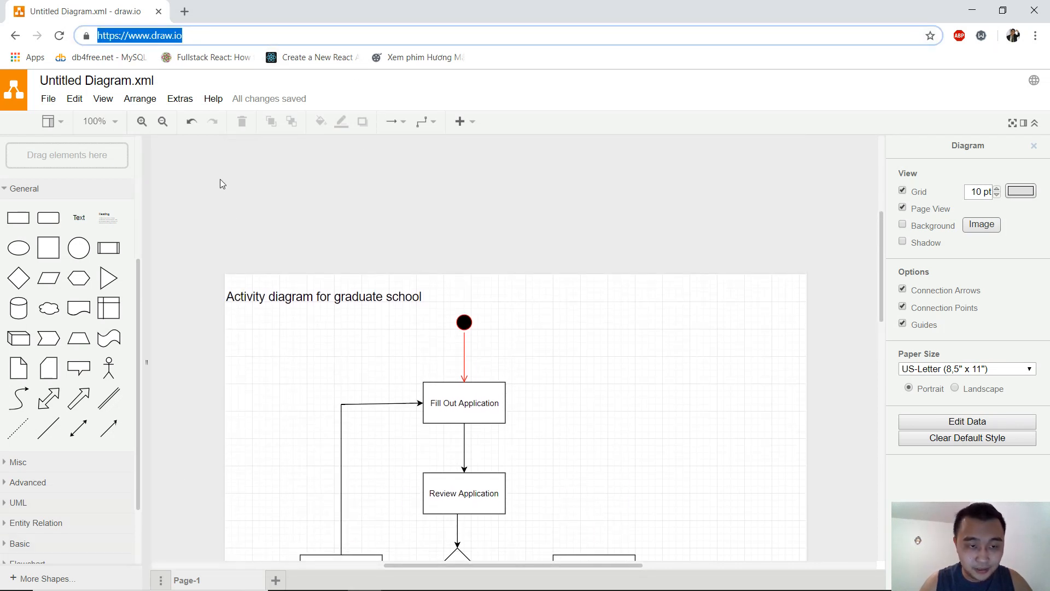
pyautogui.click(1033, 10)
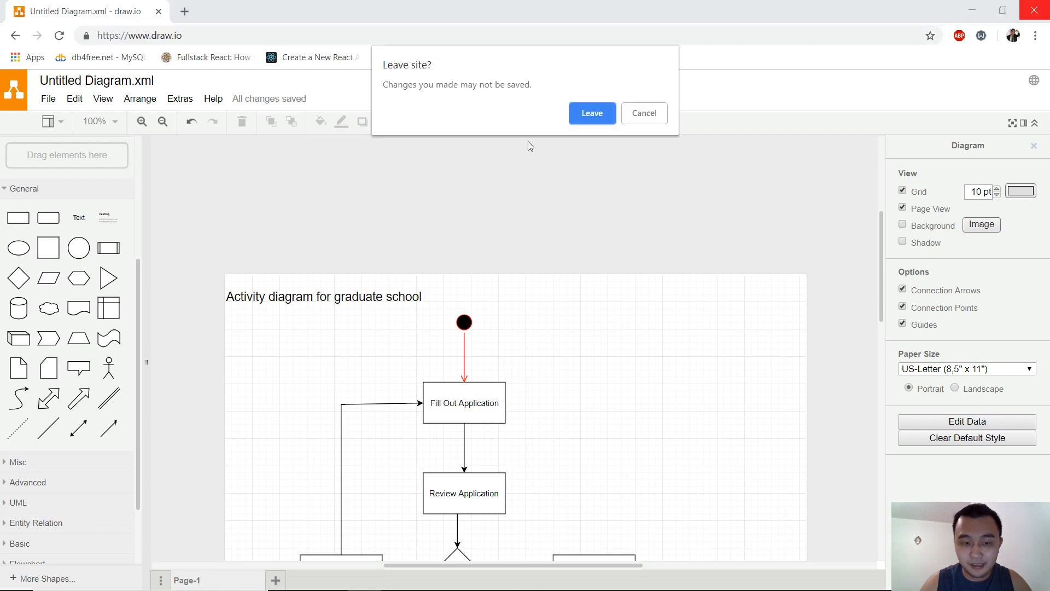
pyautogui.click(592, 114)
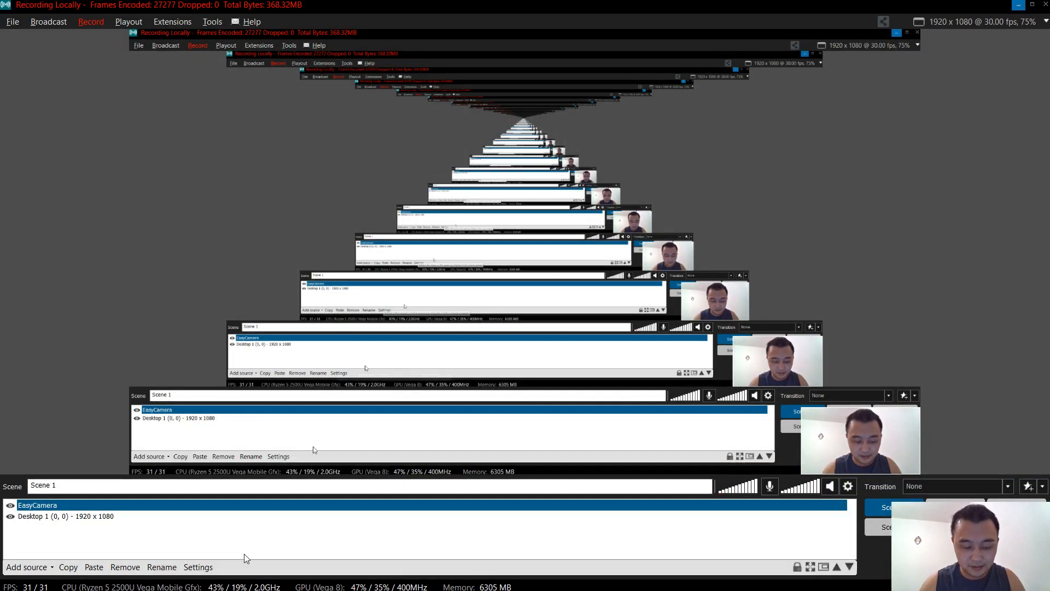
# Open a new Chrome window and load the draw.io site
pyautogui.press('super')
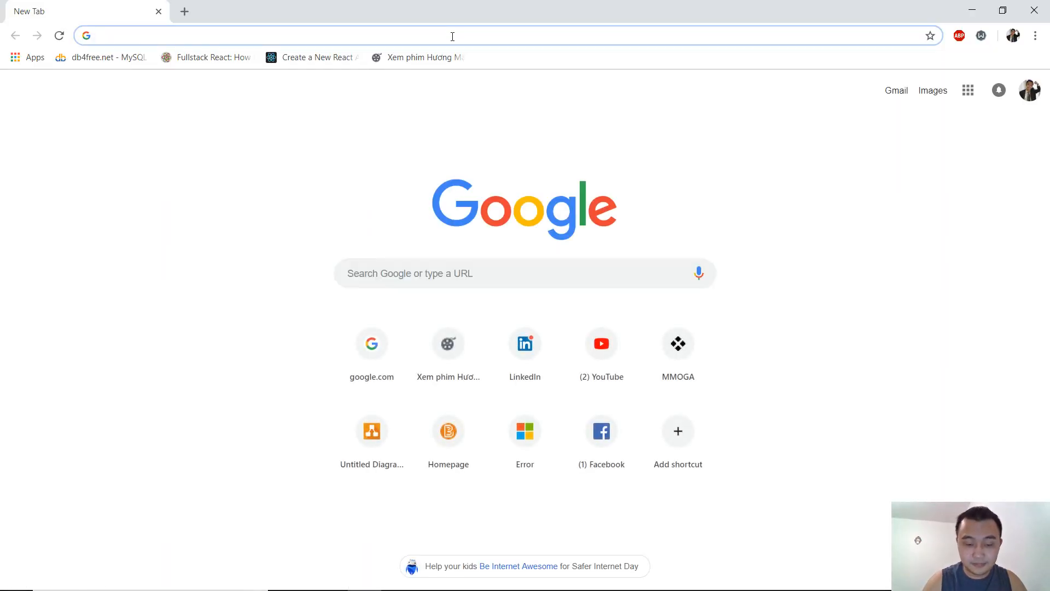
pyautogui.write('dra')
pyautogui.press('Return')
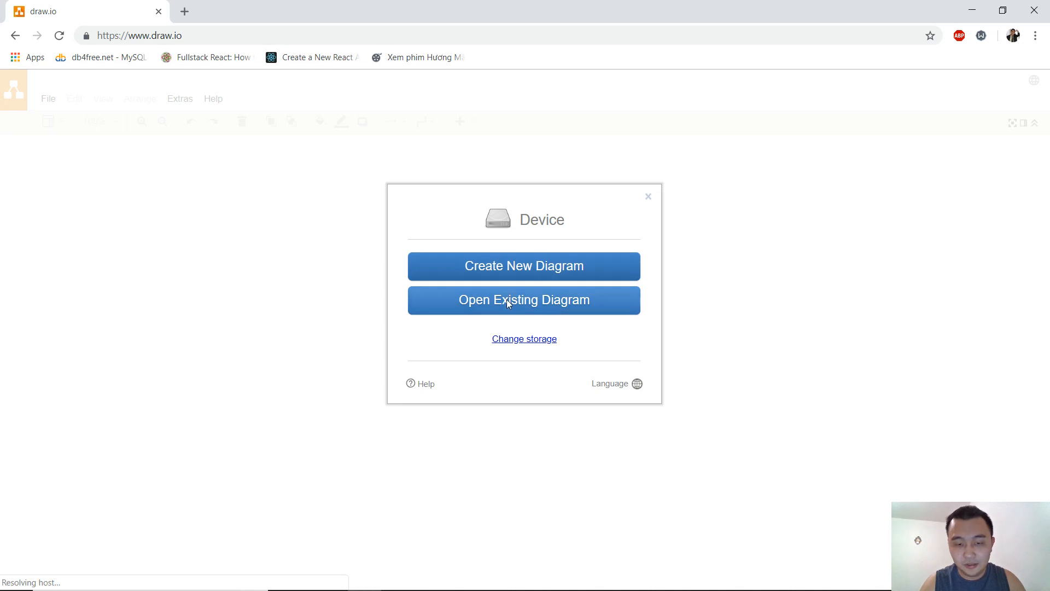
# Open the existing Untitled Diagram file from the Downloads folder and look over its contents
pyautogui.click(507, 301)
pyautogui.click(469, 235)
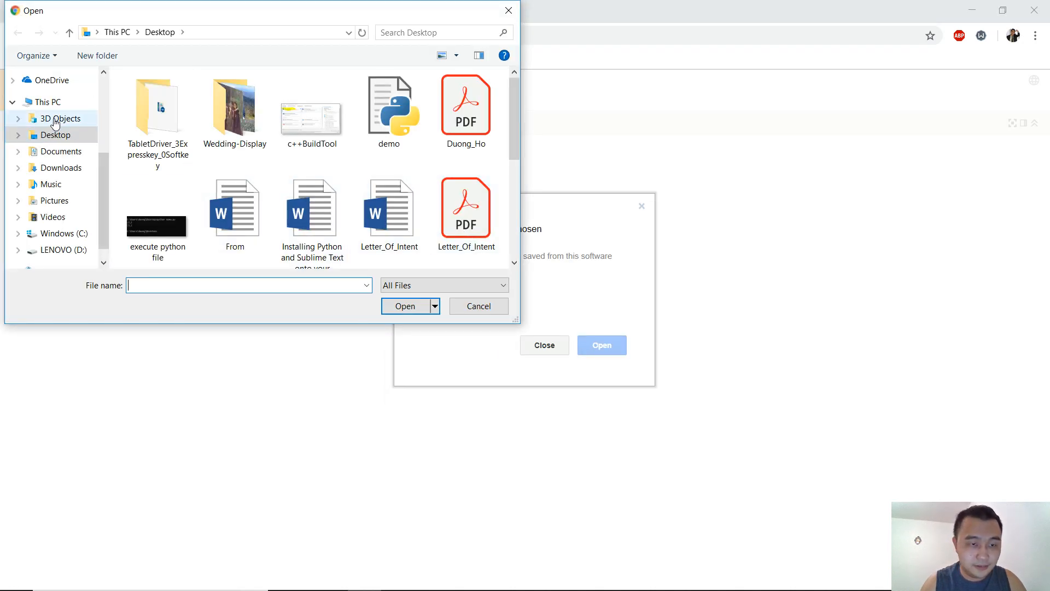
pyautogui.moveTo(515, 111)
pyautogui.mouseDown()
pyautogui.moveTo(501, 214)
pyautogui.moveTo(511, 91)
pyautogui.mouseUp()
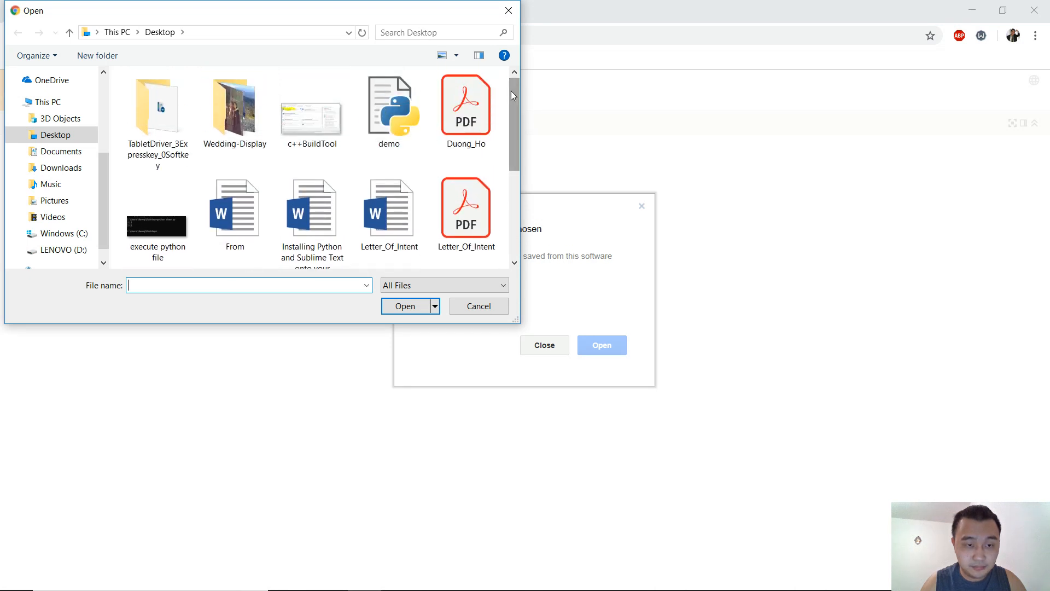
pyautogui.click(77, 168)
pyautogui.moveTo(517, 103); pyautogui.dragTo(509, 199)
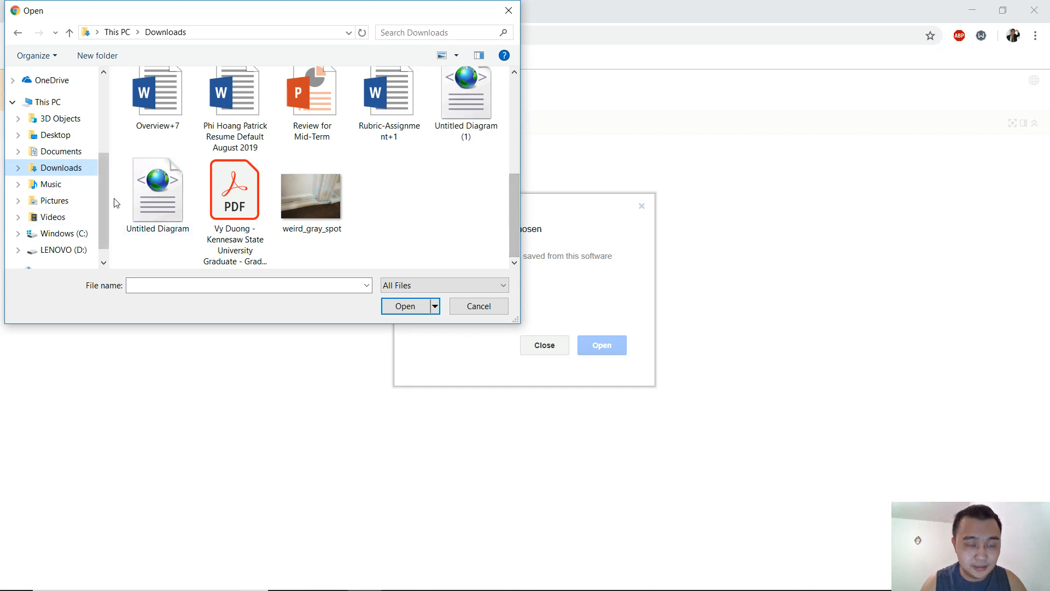
pyautogui.doubleClick(168, 198)
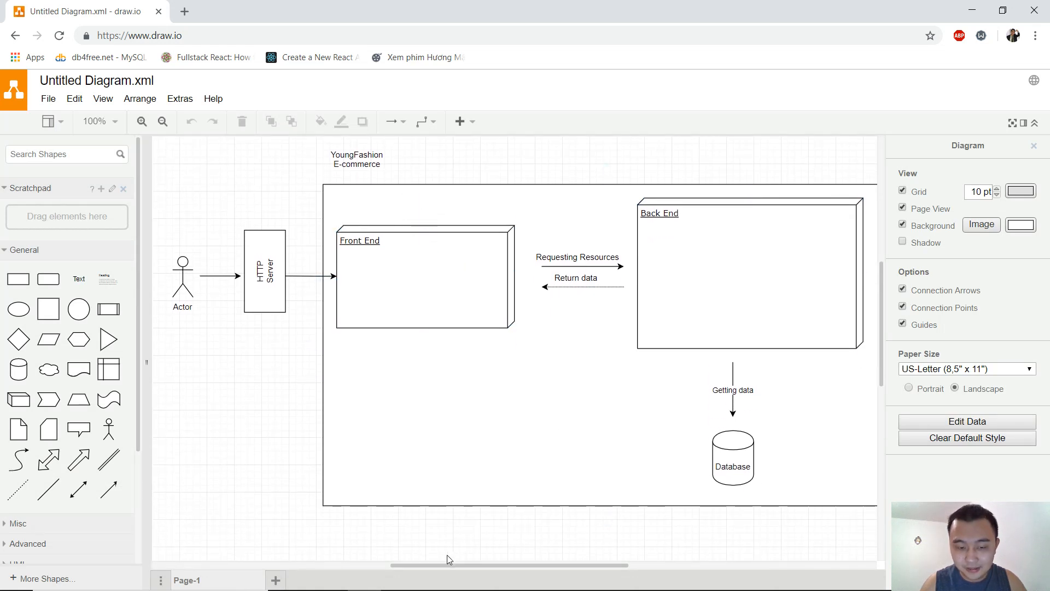
pyautogui.moveTo(448, 565)
pyautogui.mouseDown()
pyautogui.moveTo(537, 570)
pyautogui.moveTo(444, 553)
pyautogui.mouseUp()
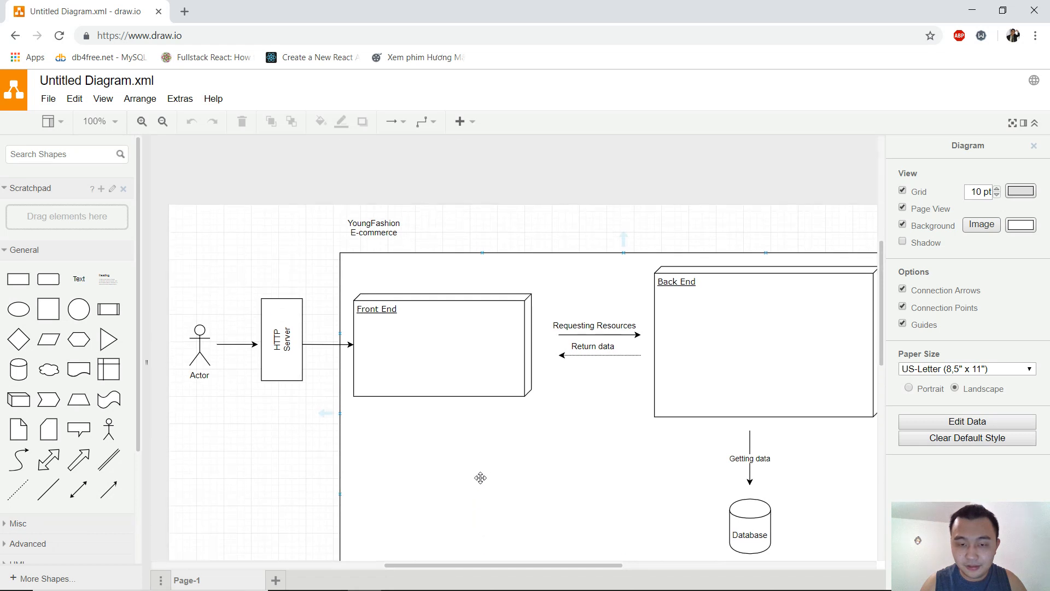
pyautogui.click(404, 317)
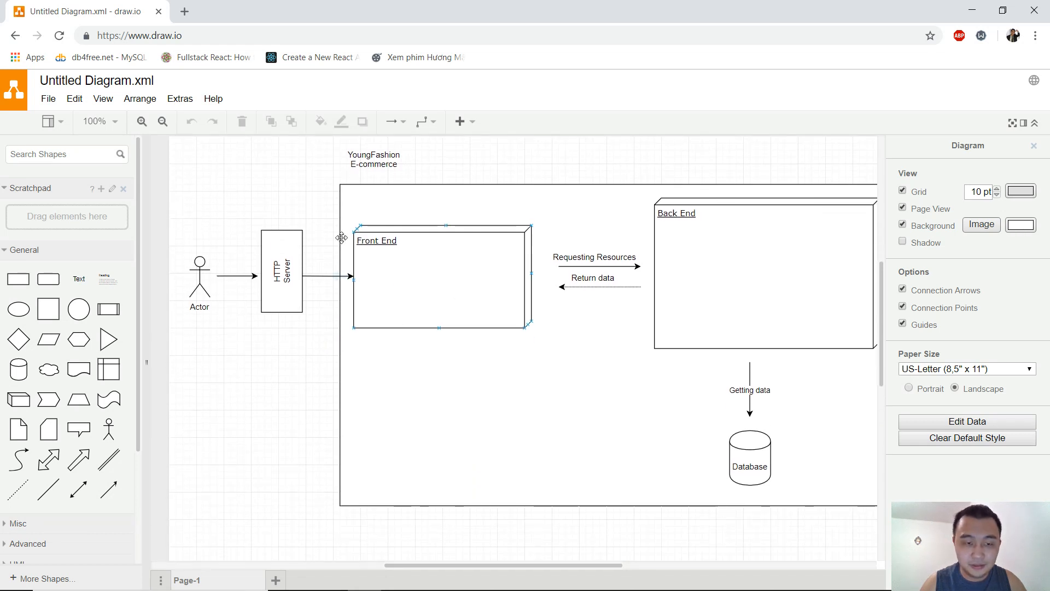
# Open Untitled Diagram (1) from the device's Downloads folder in the current window
pyautogui.click(48, 99)
pyautogui.moveTo(72, 158)
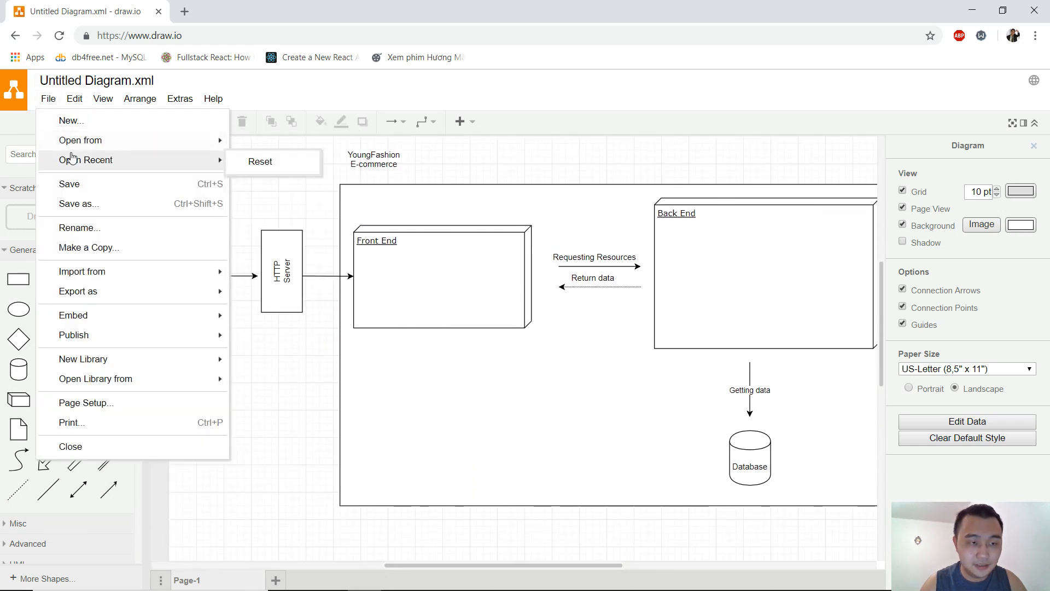
pyautogui.moveTo(89, 139)
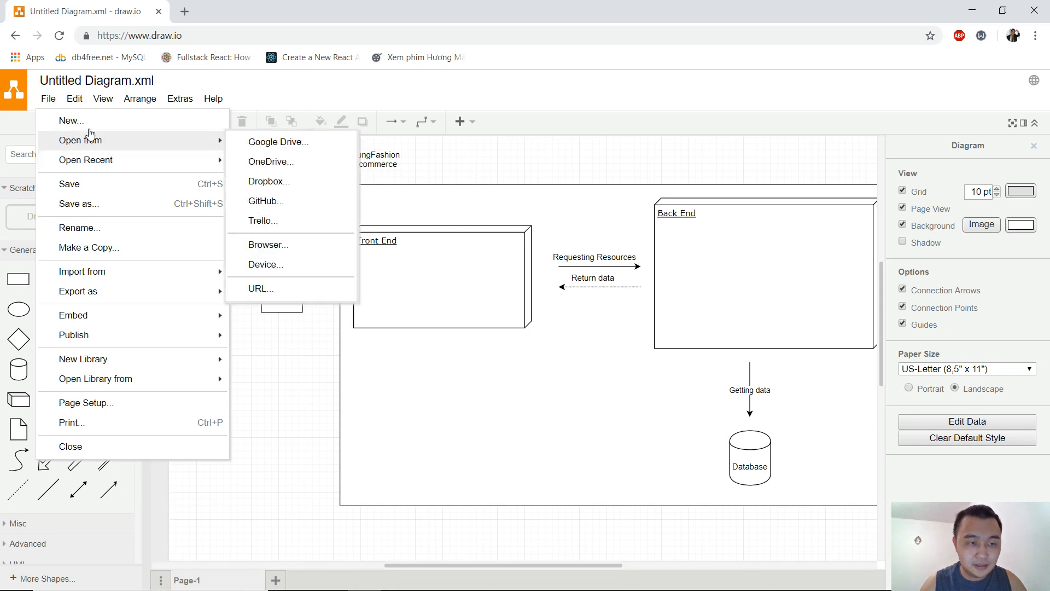
pyautogui.click(290, 265)
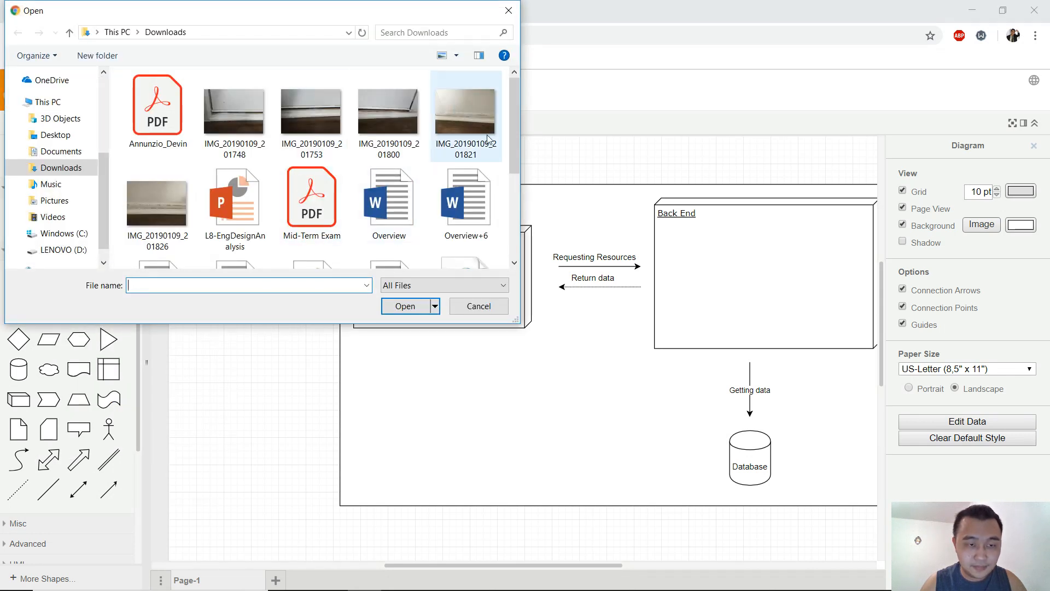
pyautogui.moveTo(512, 120); pyautogui.dragTo(516, 193)
pyautogui.click(459, 152)
pyautogui.doubleClick(459, 151)
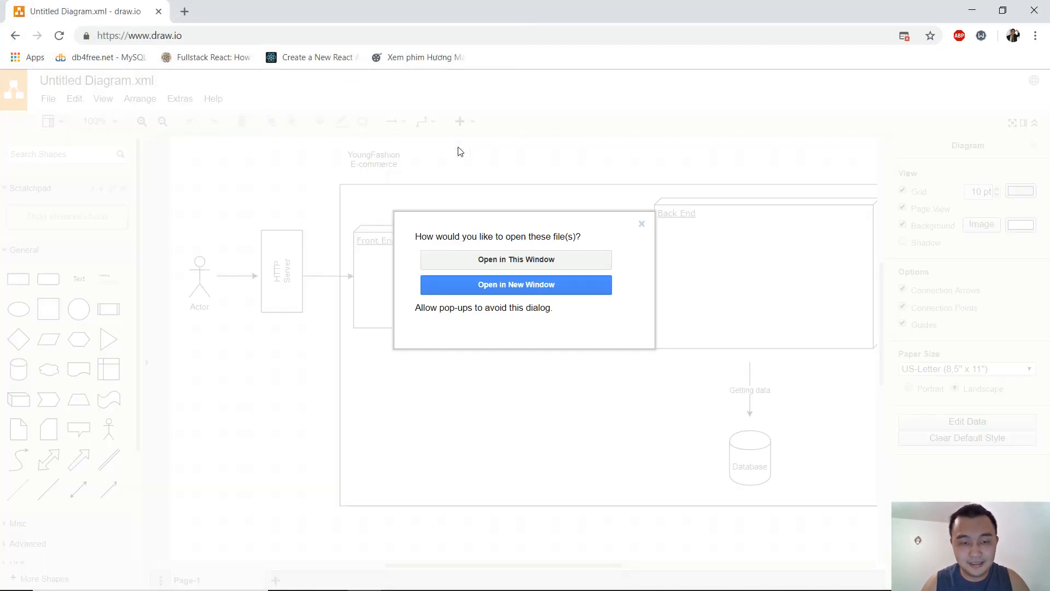
pyautogui.click(501, 260)
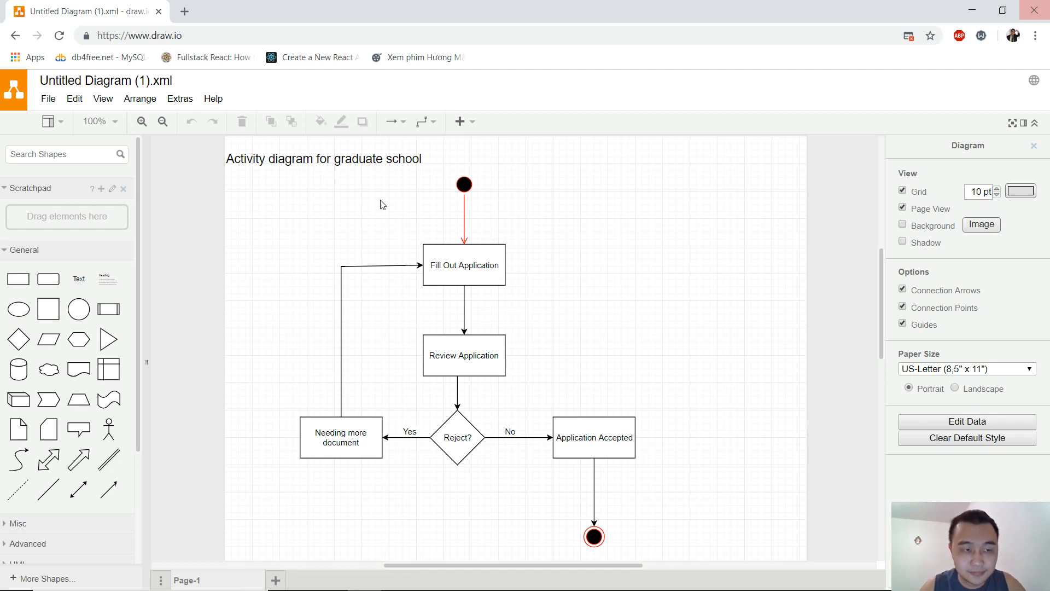
pyautogui.click(48, 98)
pyautogui.moveTo(90, 166)
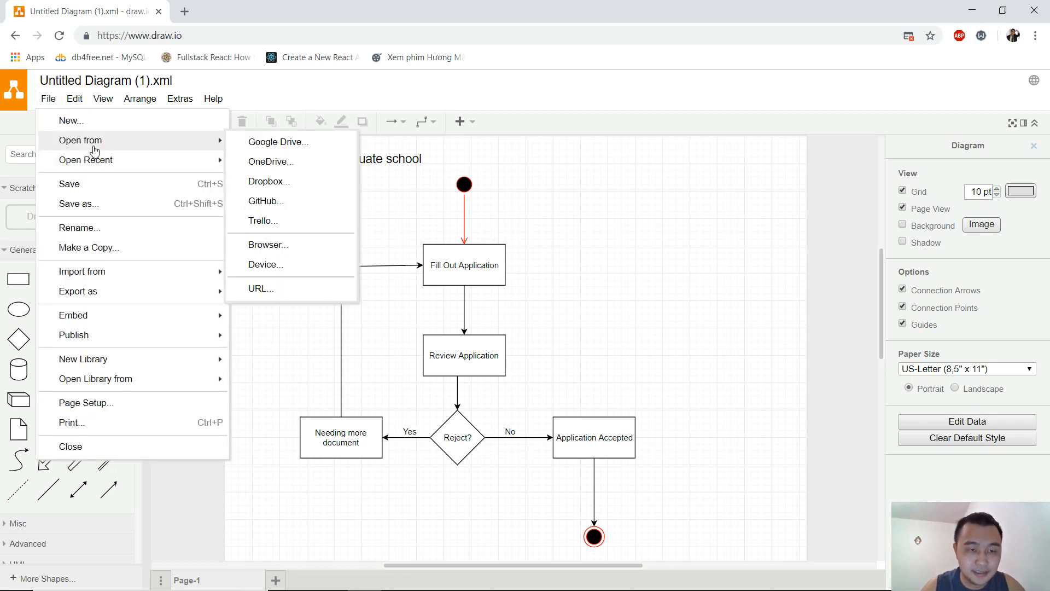
pyautogui.click(574, 236)
pyautogui.moveTo(224, 147); pyautogui.dragTo(408, 291)
pyautogui.hotkey('ctrl', 'z')
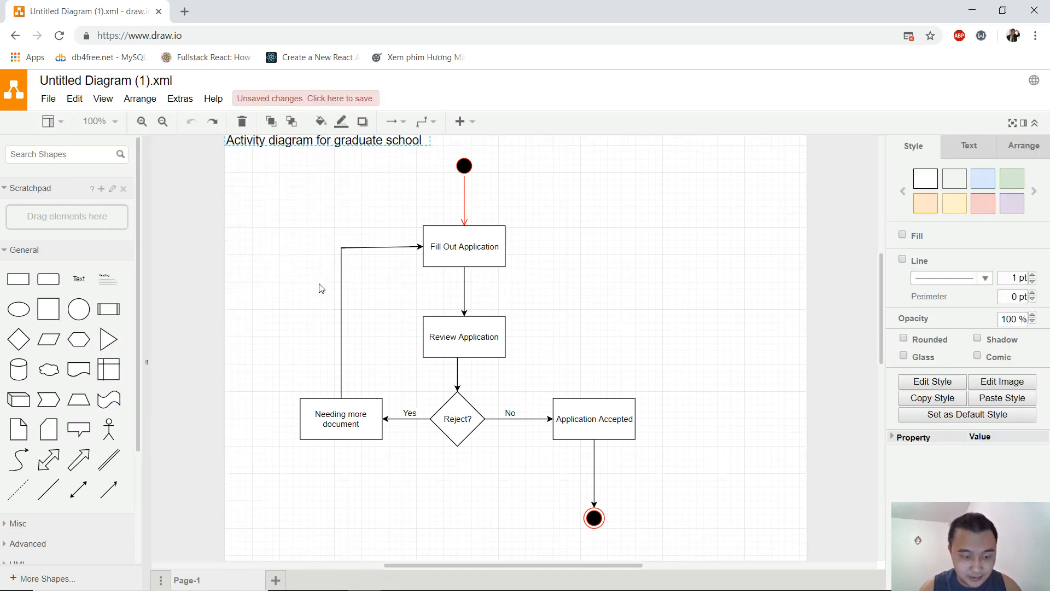
# Add a second page to the diagram file and rename the first page to Activity Diagram
pyautogui.scroll(-1, 323, 382)
pyautogui.click(276, 581)
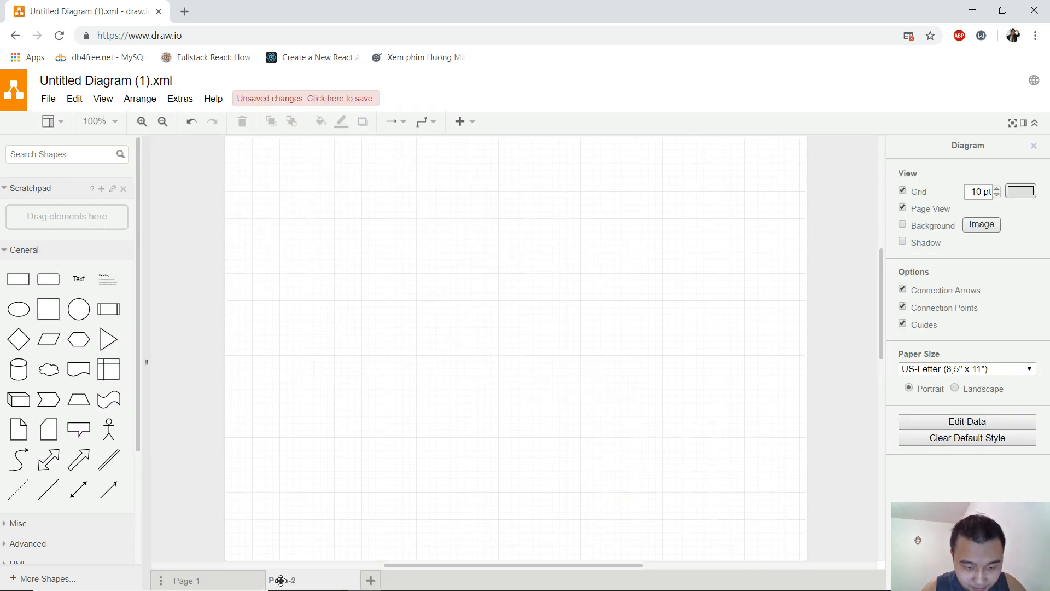
pyautogui.click(232, 584)
pyautogui.doubleClick(232, 584)
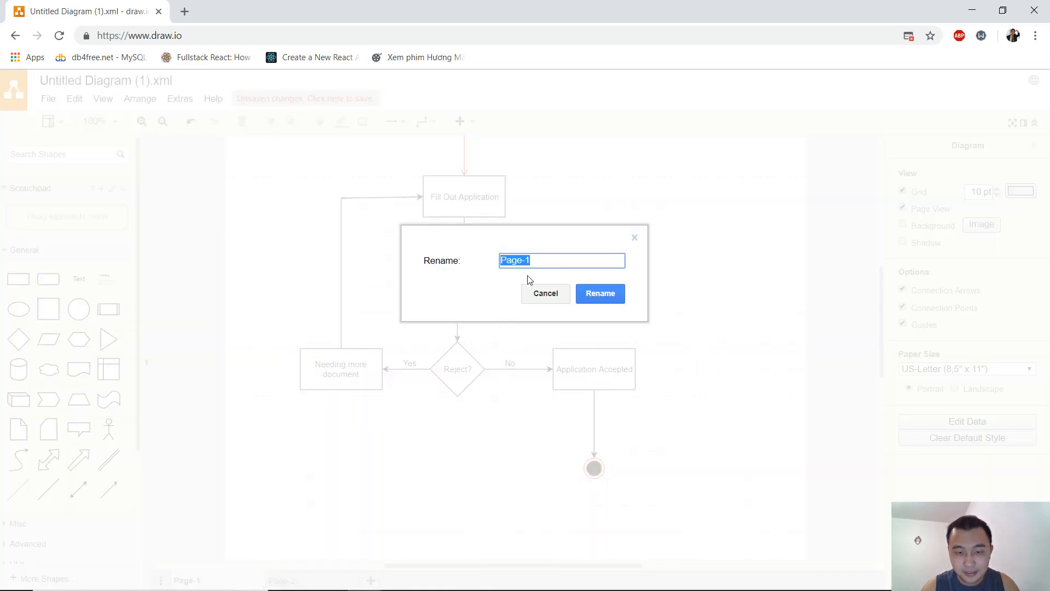
pyautogui.write('Activity Diagram')
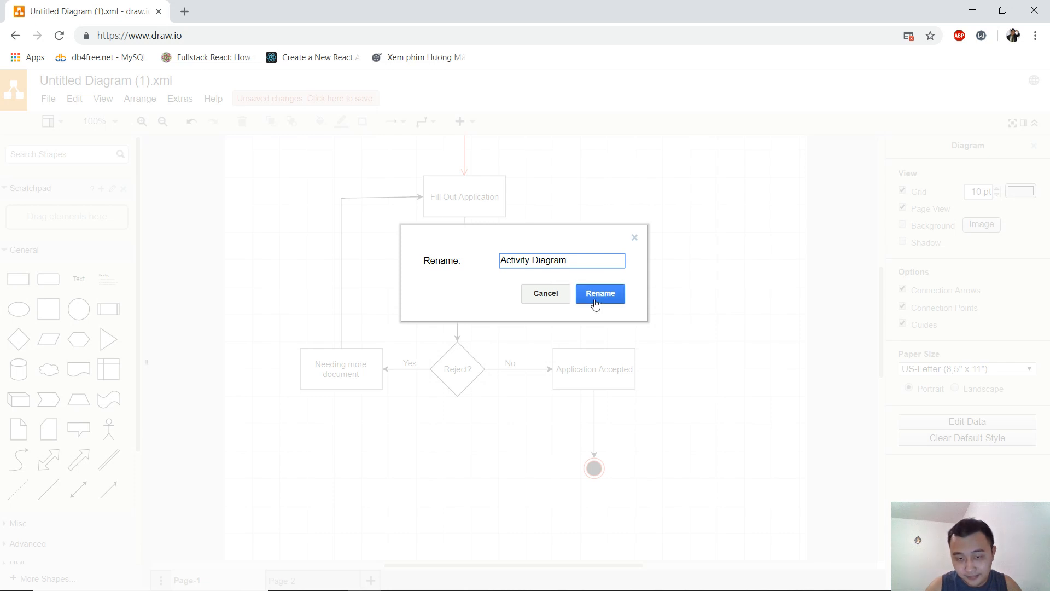
pyautogui.click(595, 302)
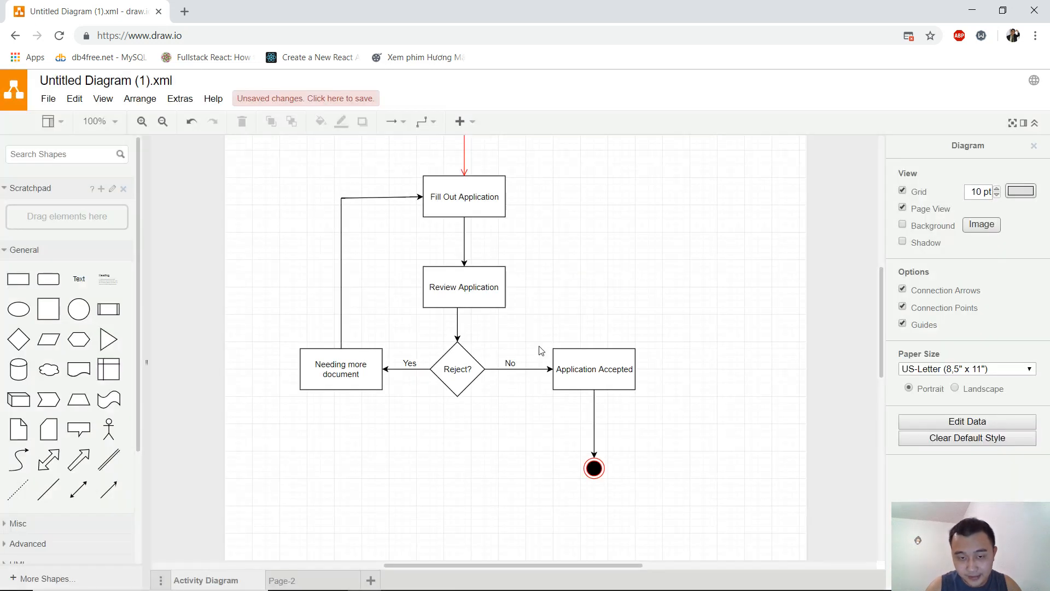
# Rename the blank second page to High Level Architecture
pyautogui.click(315, 581)
pyautogui.doubleClick(315, 582)
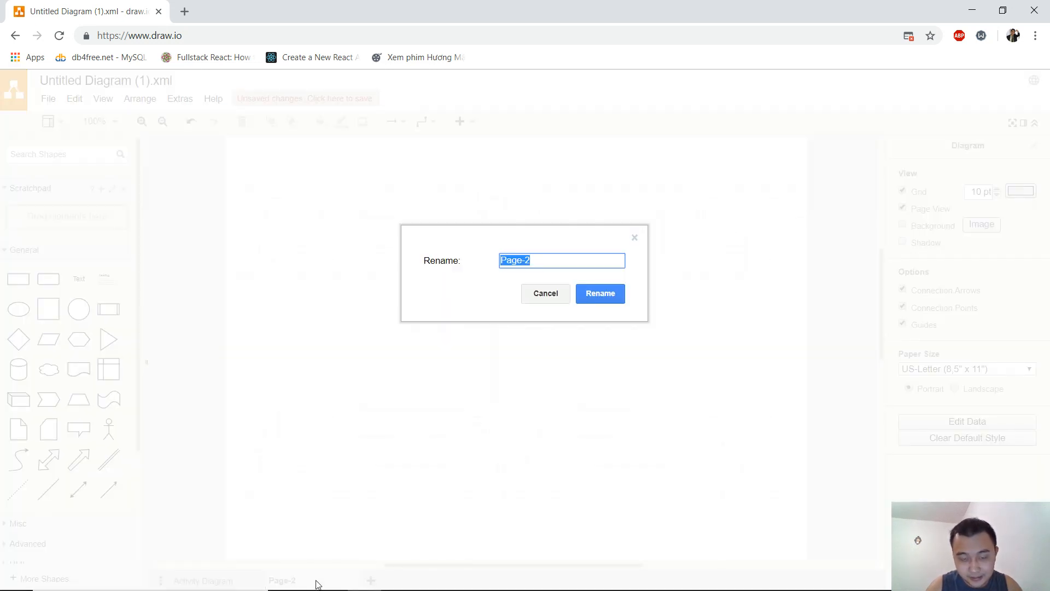
pyautogui.write('High Level Architecture')
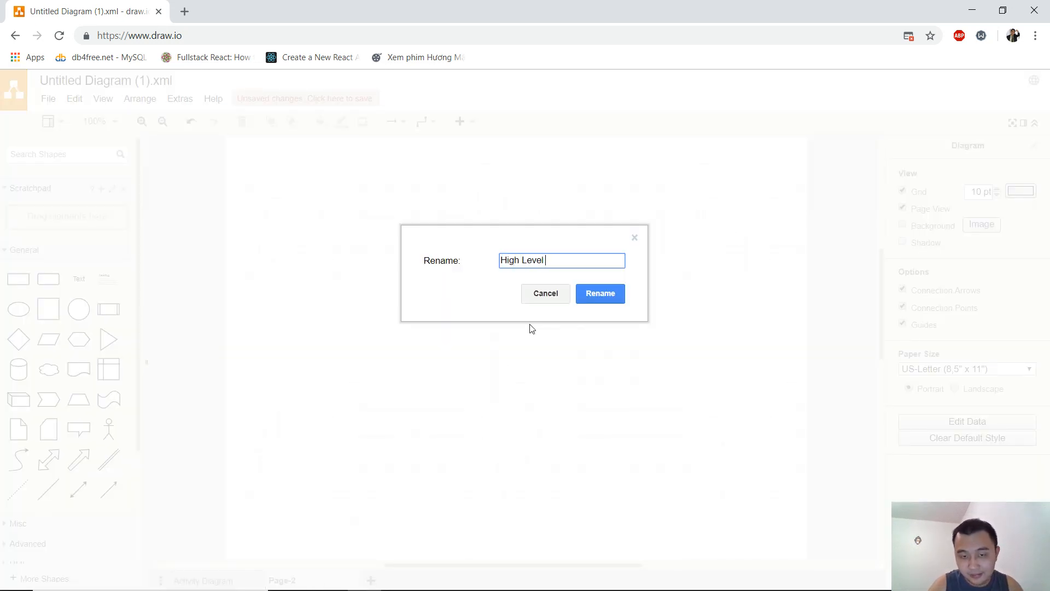
pyautogui.click(595, 298)
pyautogui.scroll(3, 583, 315)
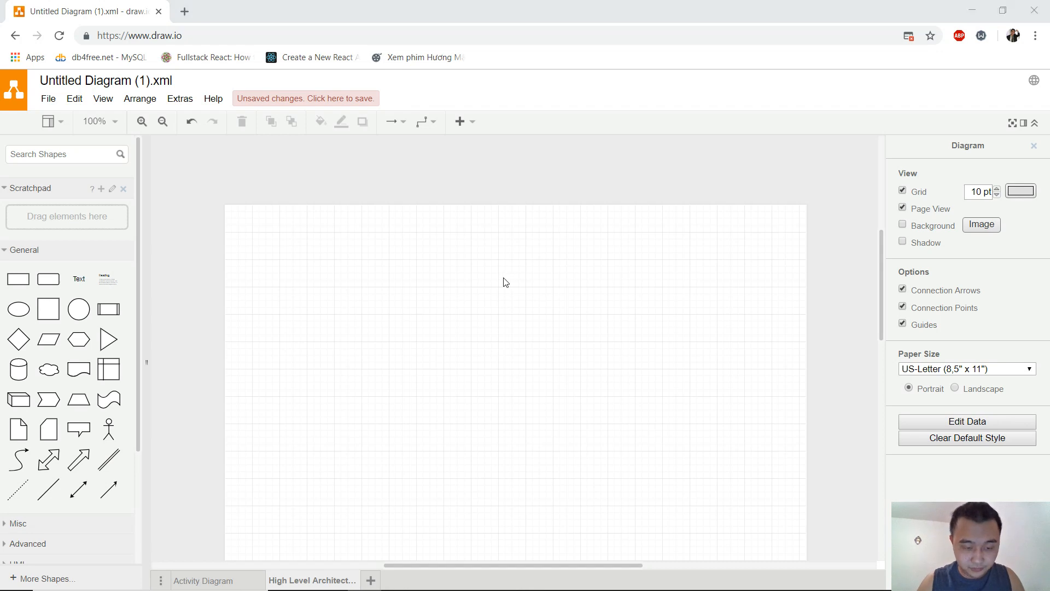
# Switch to Sublime Text, shift its window to the middle of the screen and create a new empty file
pyautogui.hotkey('alt', 'Tab')
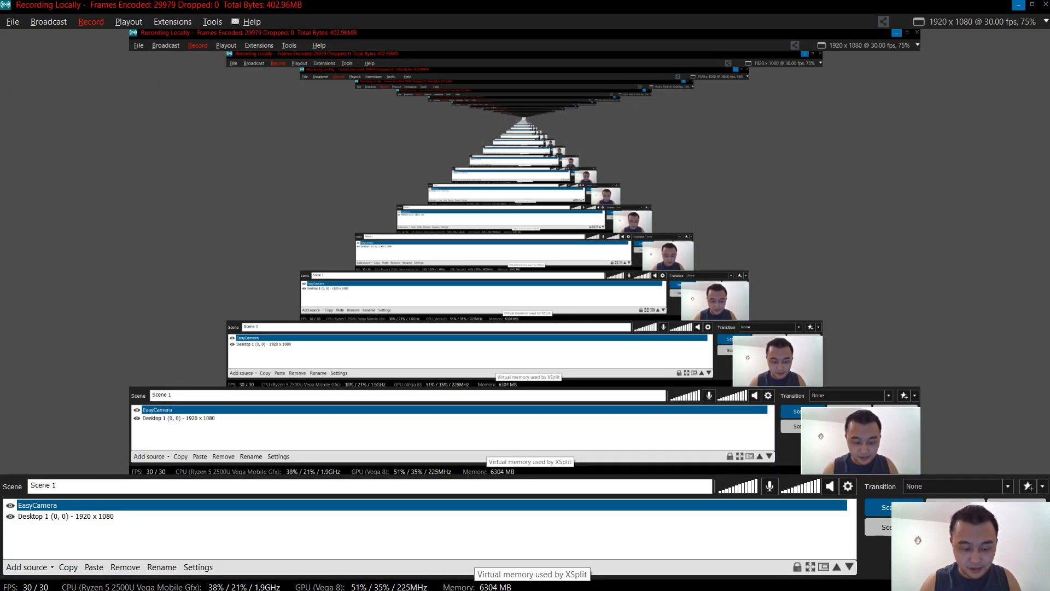
pyautogui.press('super')
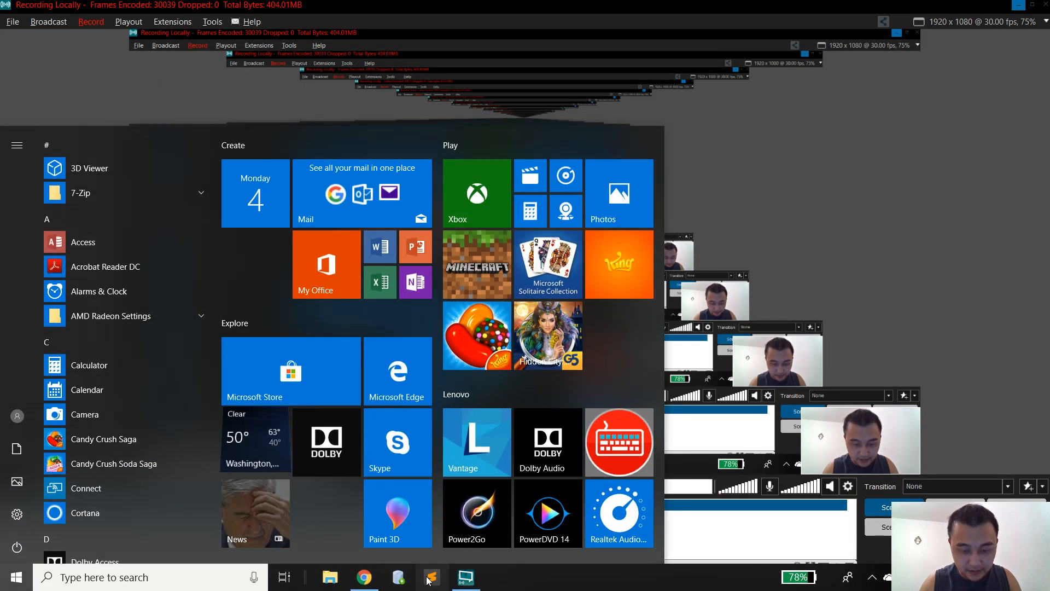
pyautogui.click(431, 578)
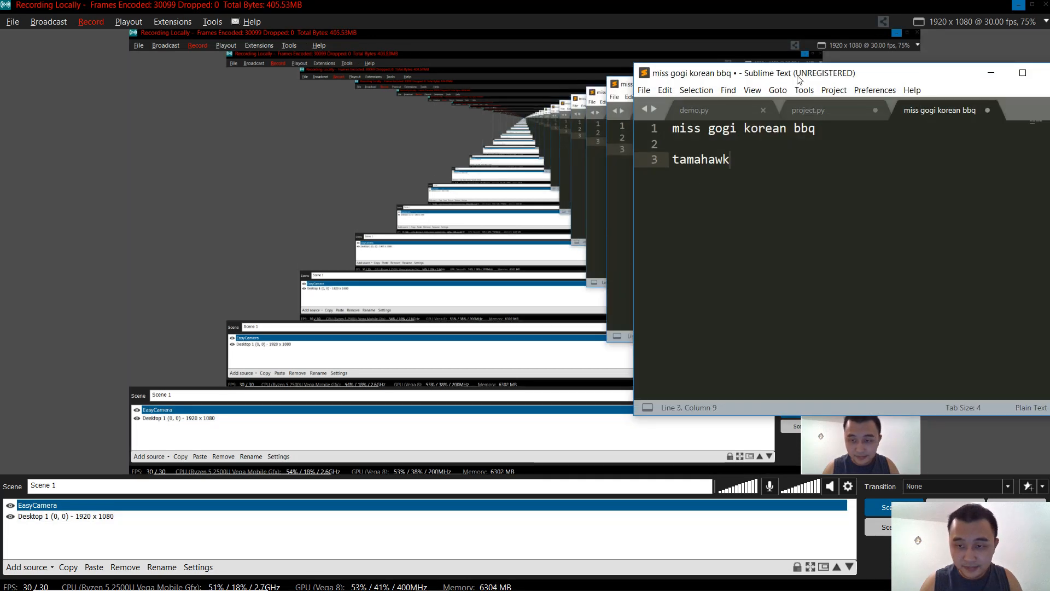
pyautogui.moveTo(796, 74); pyautogui.dragTo(574, 128)
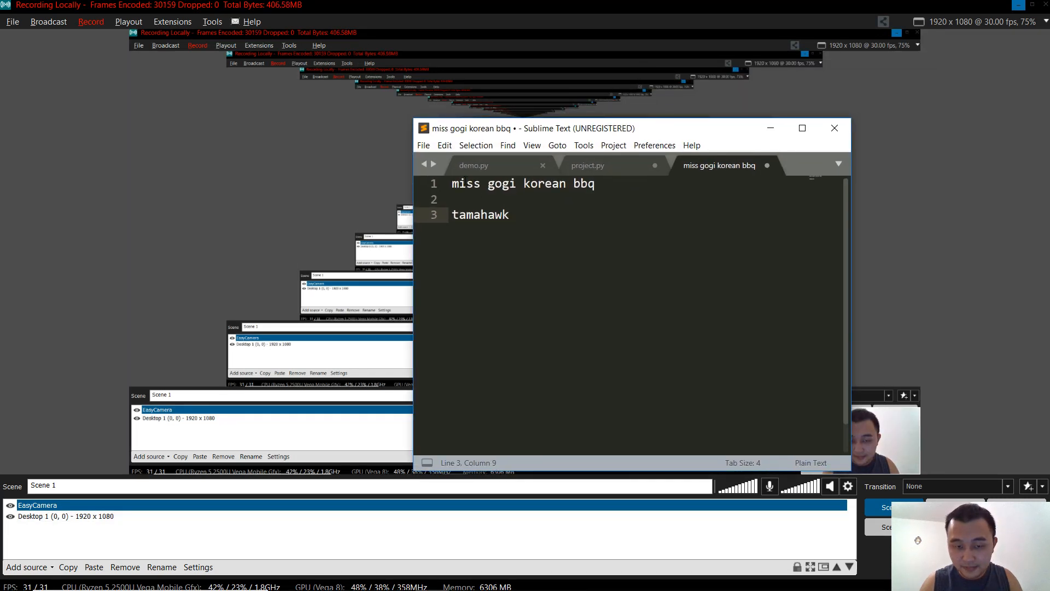
pyautogui.click(423, 145)
pyautogui.click(440, 158)
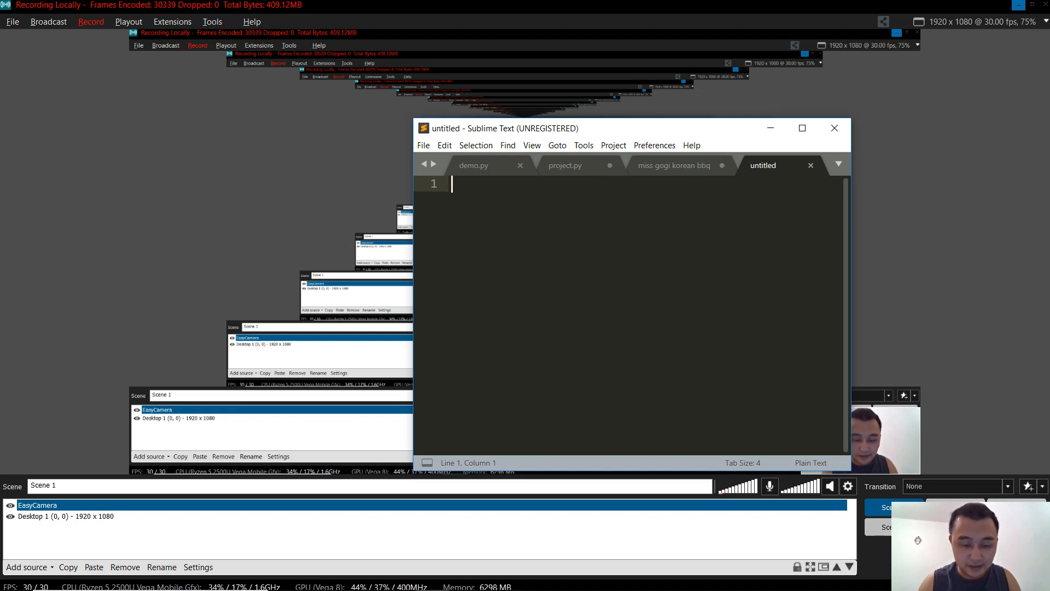
# Bring up the Chrome diagram window briefly, return to Sublime Text and maximize its window on the untitled file
pyautogui.click(364, 584)
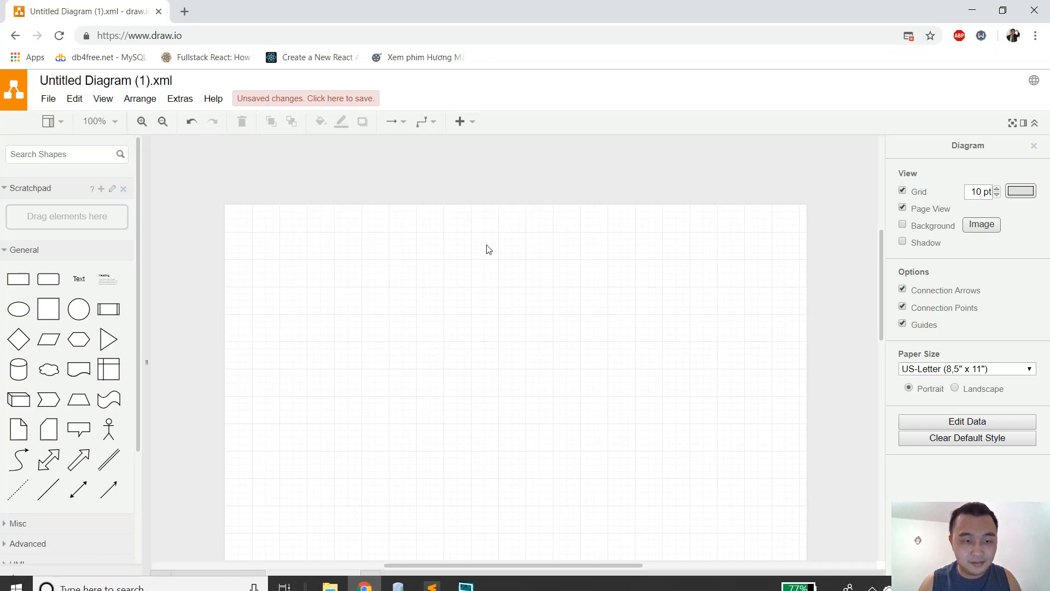
pyautogui.hotkey('alt', 'Tab')
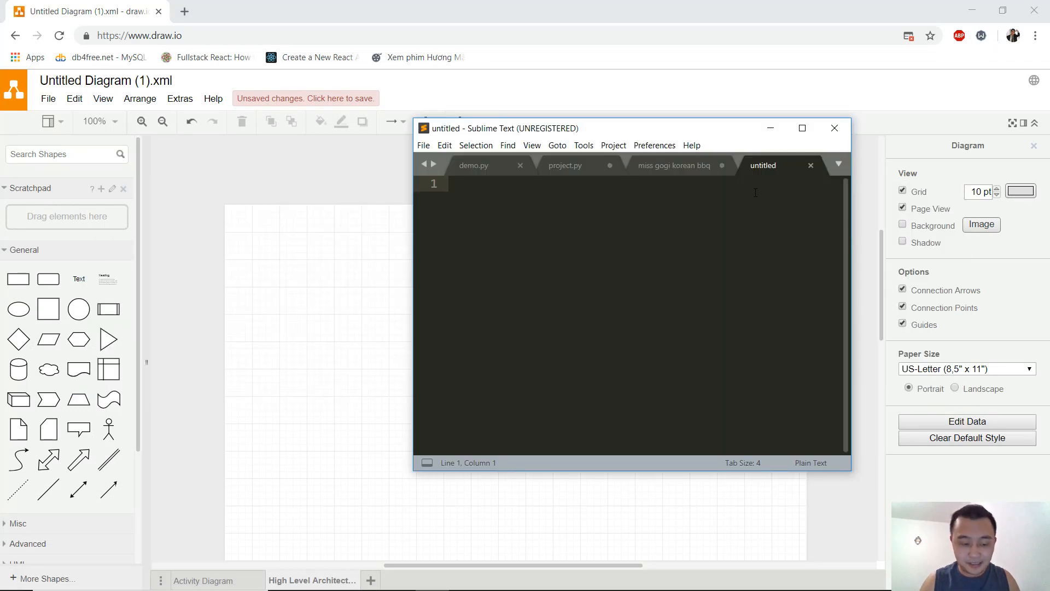
pyautogui.click(802, 129)
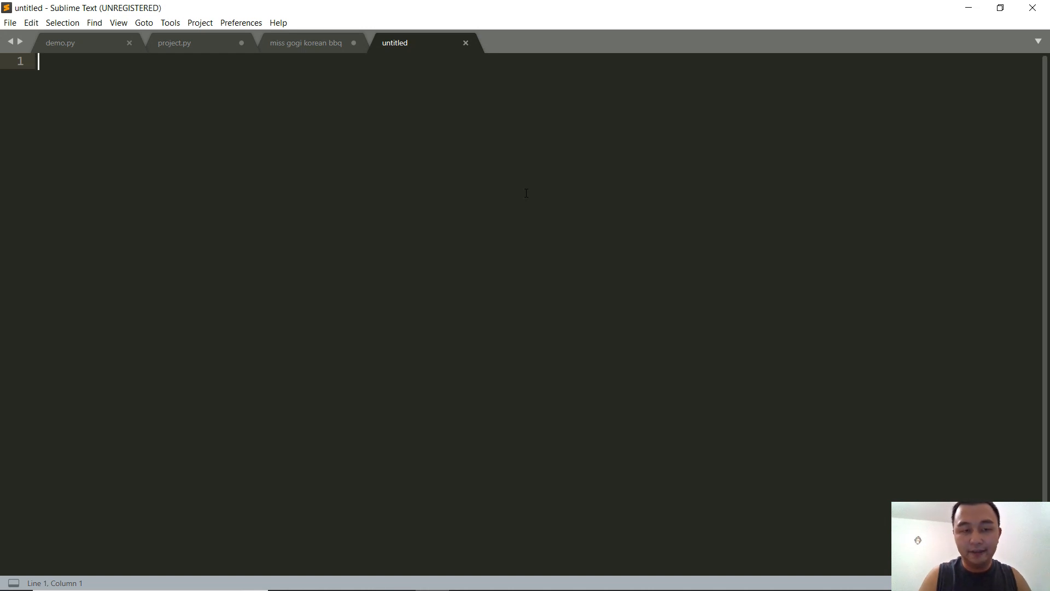
# Write "The database should never go down" as the first requirement line in the empty file
pyautogui.write('The system')
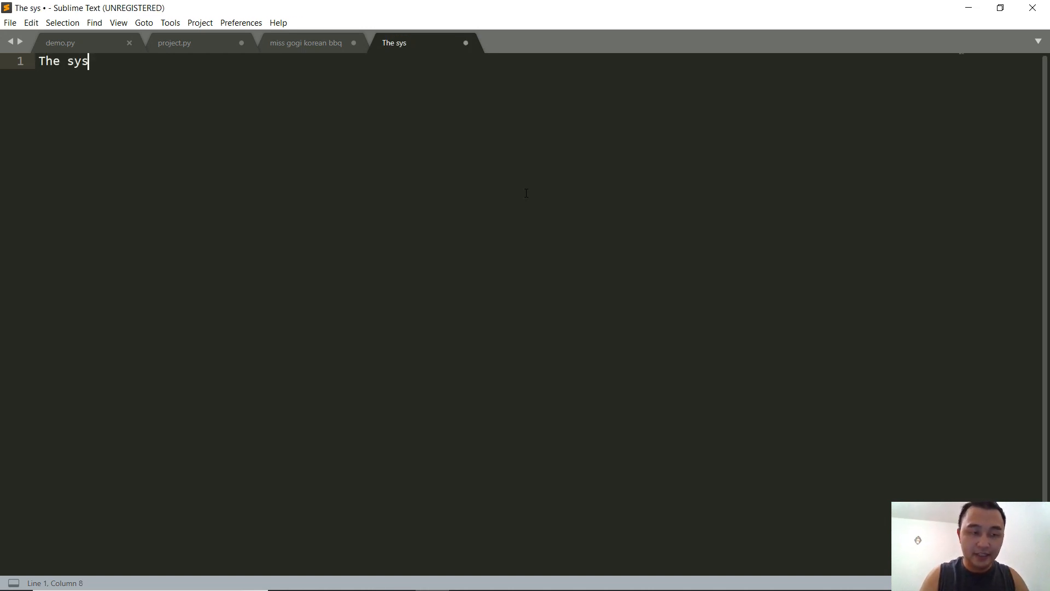
pyautogui.press('BackSpace')
pyautogui.press('BackSpace')
pyautogui.press('BackSpace')
pyautogui.press('BackSpace')
pyautogui.press('BackSpace')
pyautogui.press('BackSpace')
pyautogui.press('BackSpace')
pyautogui.write('database should ')
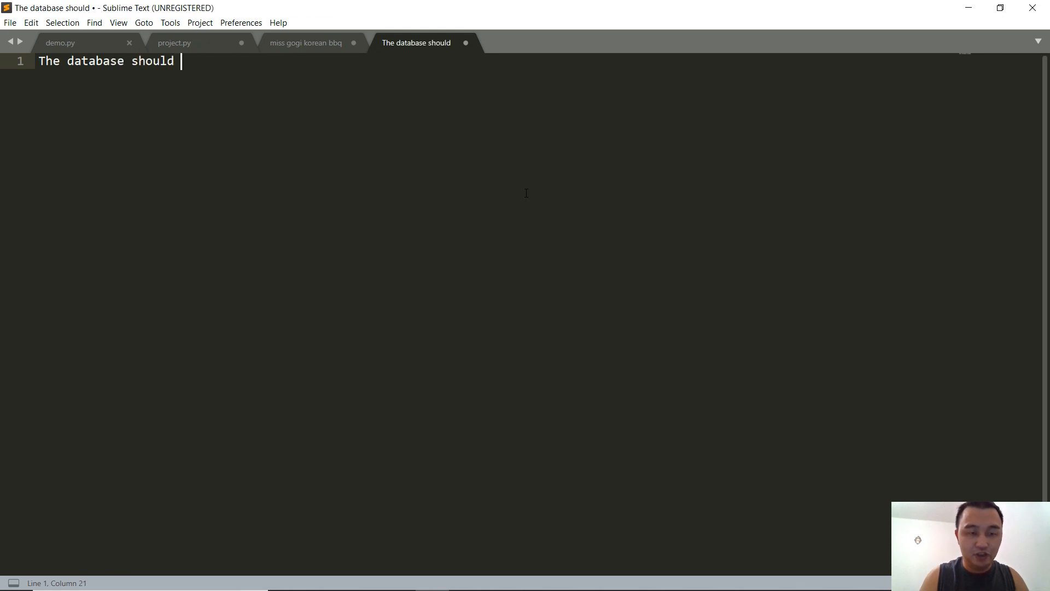
pyautogui.write('never go down')
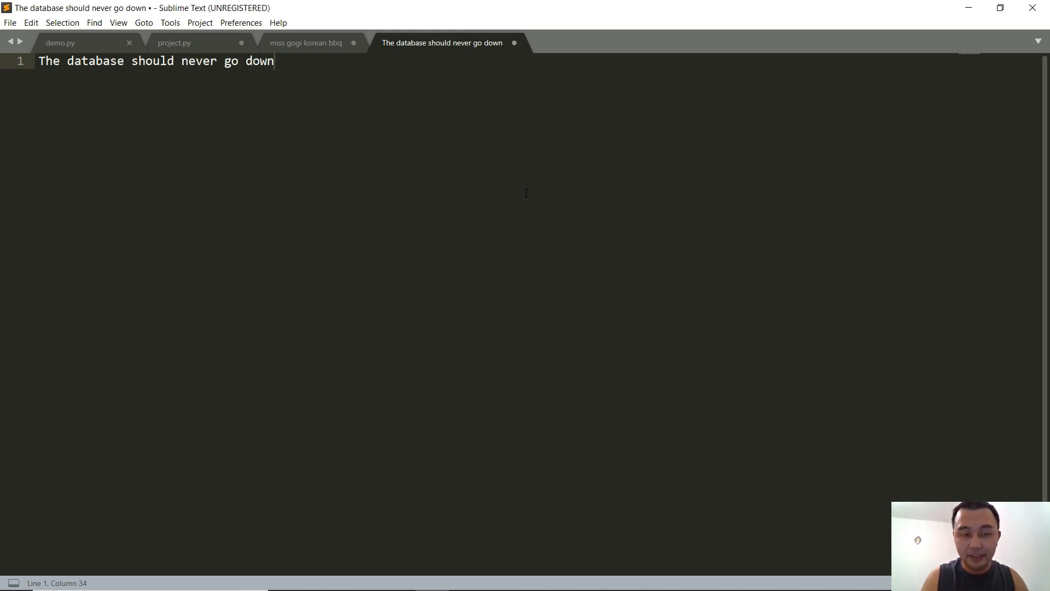
pyautogui.press('Return')
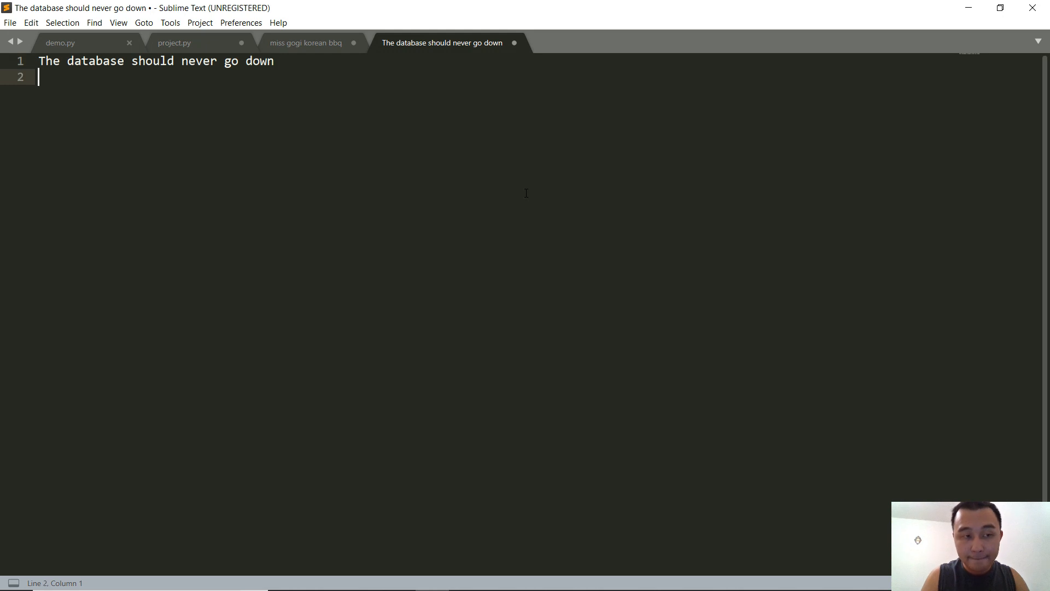
# Write "The system should respond within 1 milli second of user click" on the second line
pyautogui.write('The system')
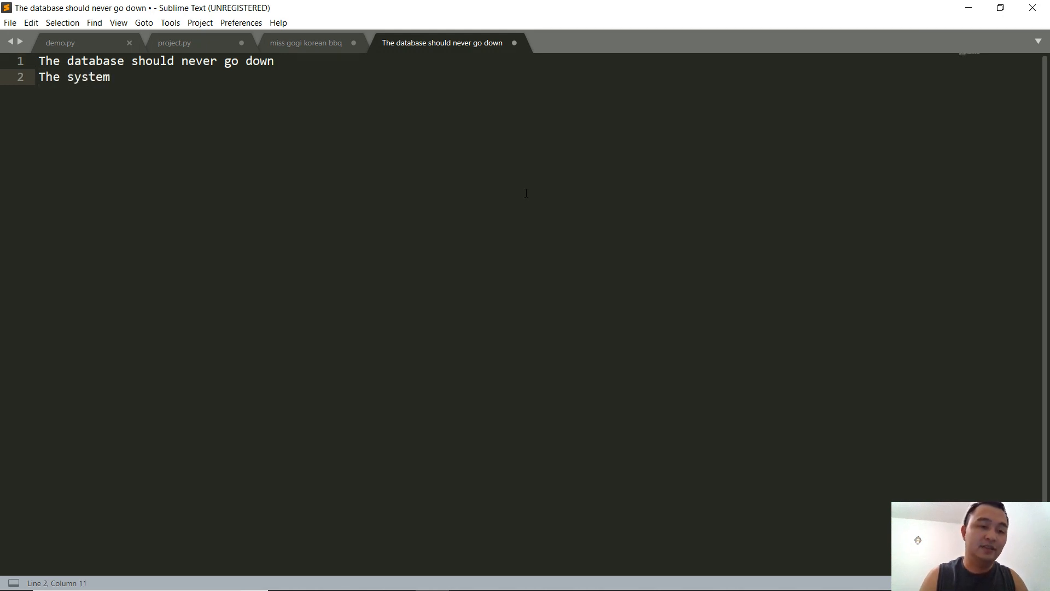
pyautogui.write(' should respo')
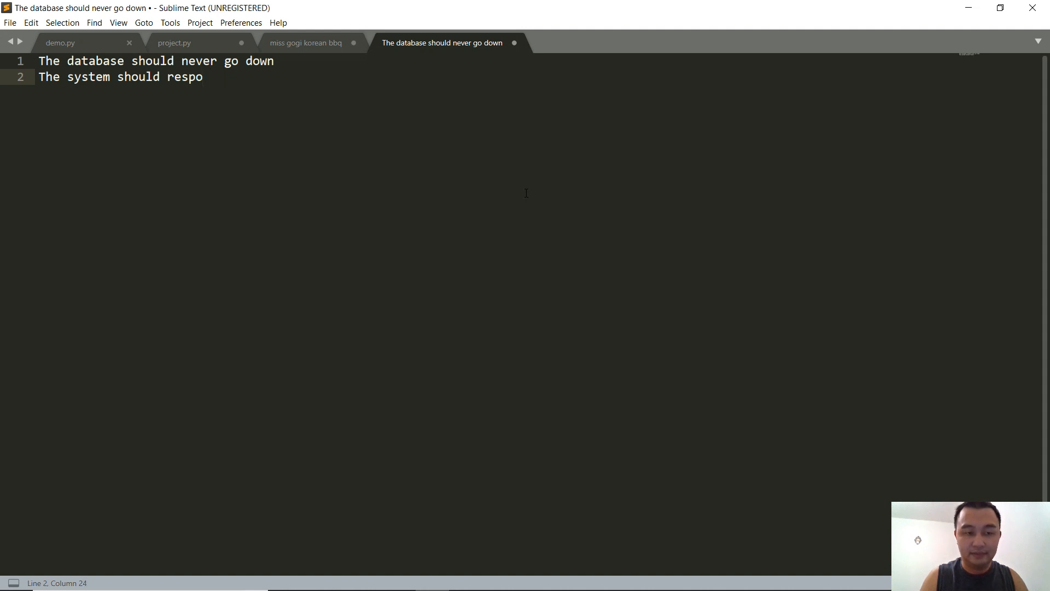
pyautogui.write('nsewithin ')
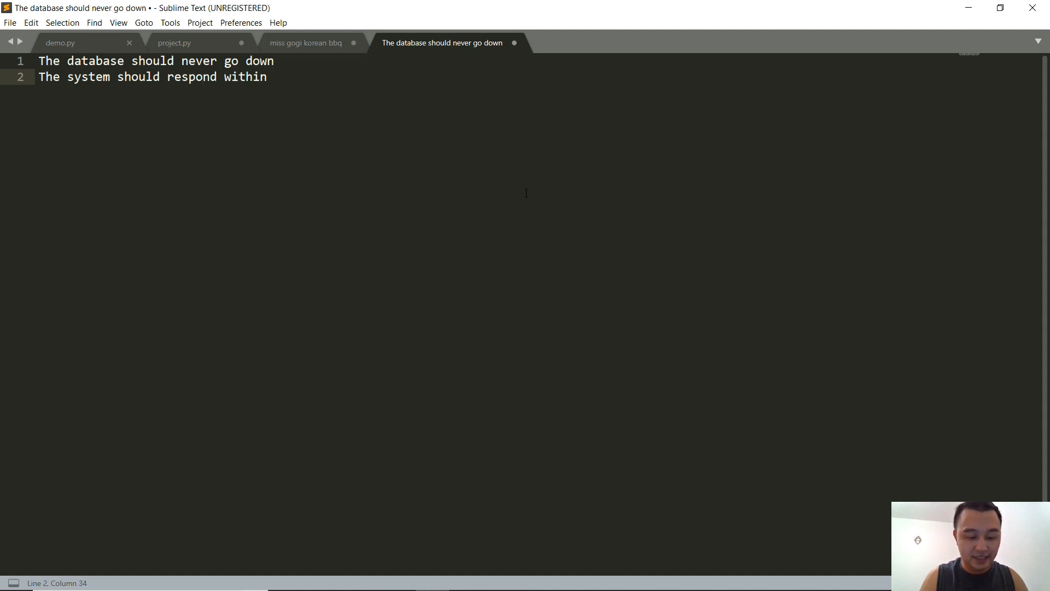
pyautogui.write('1 milli se')
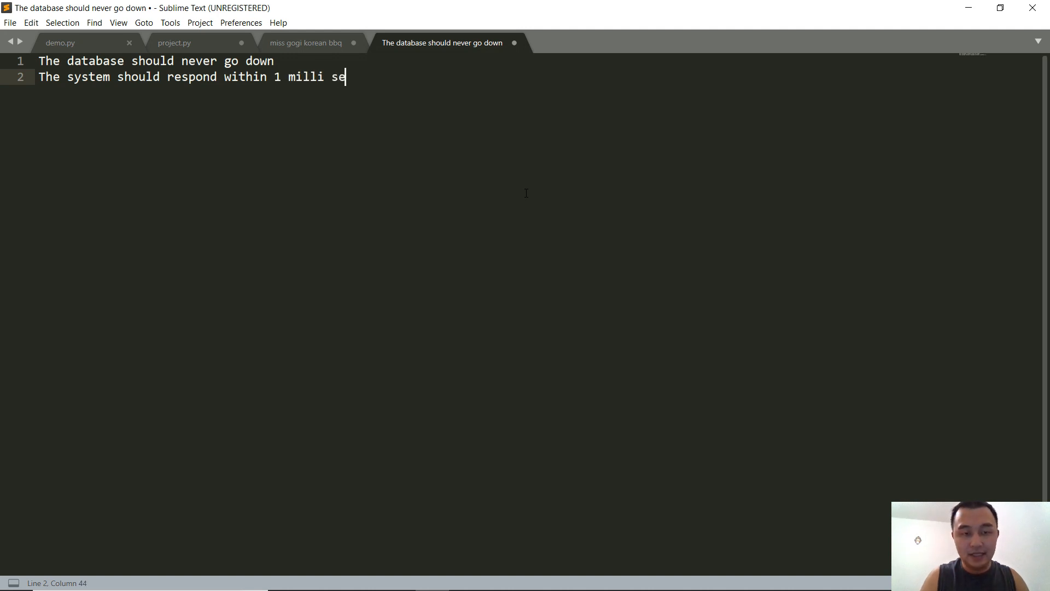
pyautogui.write('cond of user click')
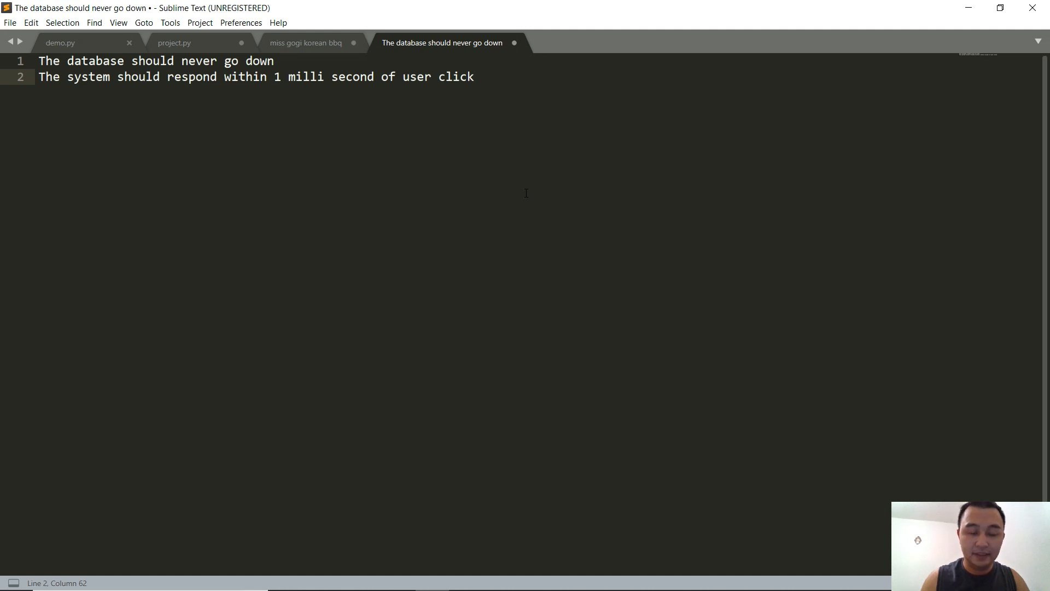
pyautogui.moveTo(475, 77); pyautogui.dragTo(39, 80)
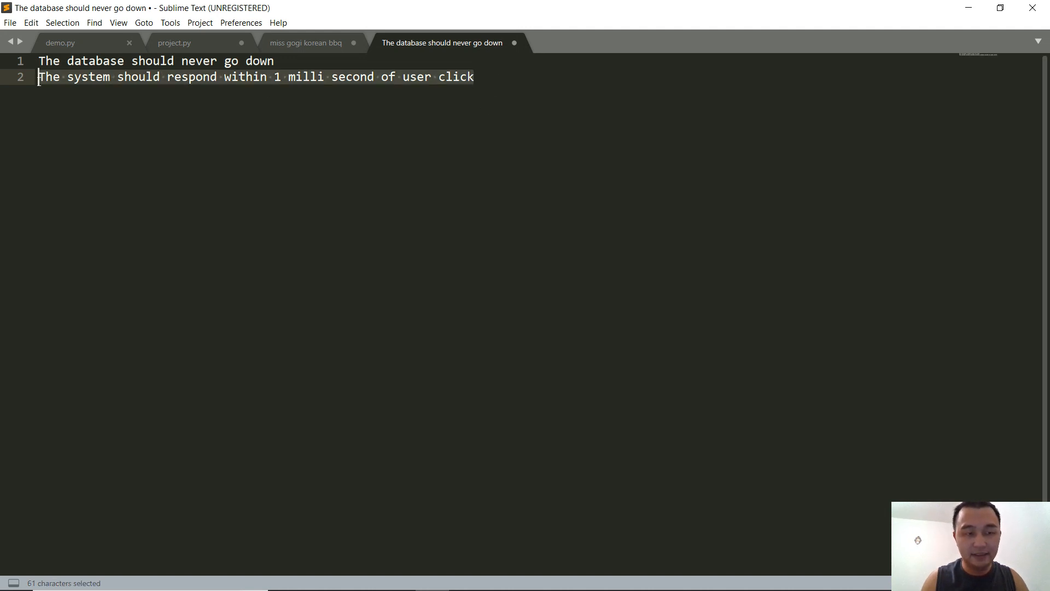
pyautogui.click(218, 81)
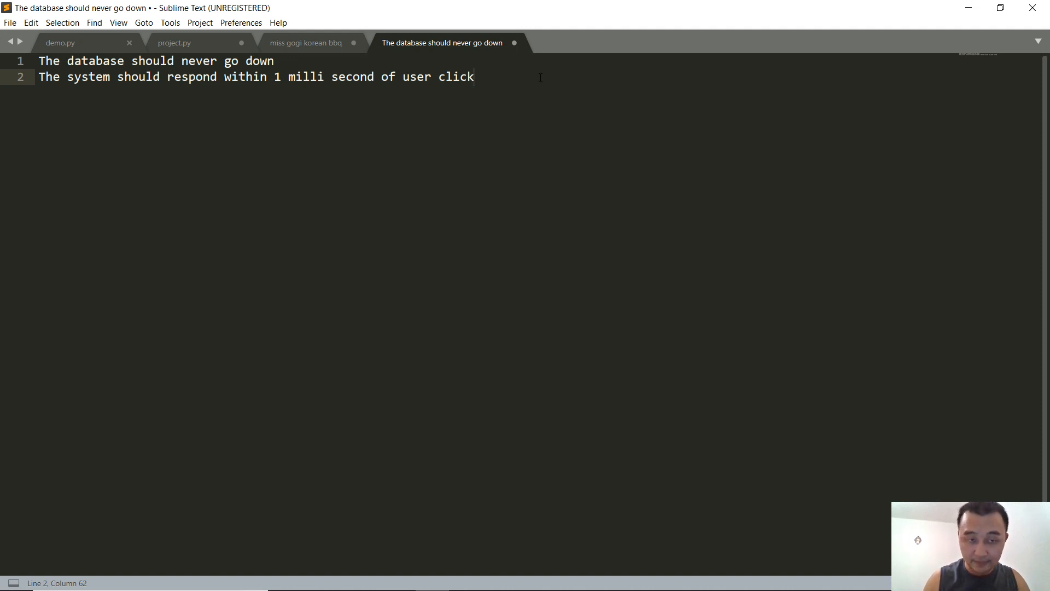
pyautogui.press('Return')
pyautogui.moveTo(475, 77); pyautogui.dragTo(167, 79)
pyautogui.click(165, 87)
pyautogui.press('BackSpace')
pyautogui.write('displa')
pyautogui.press('BackSpace')
pyautogui.press('BackSpace')
pyautogui.press('BackSpace')
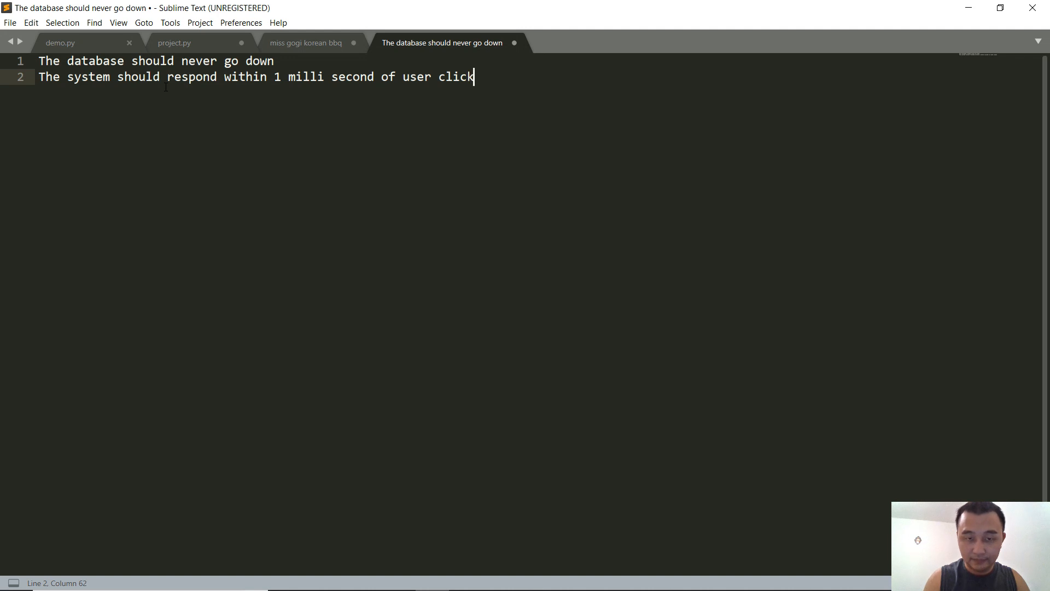
# Change the response time in the second requirement to 3 milli second, and switch to the draw.io diagram in Chrome
pyautogui.doubleClick(277, 78)
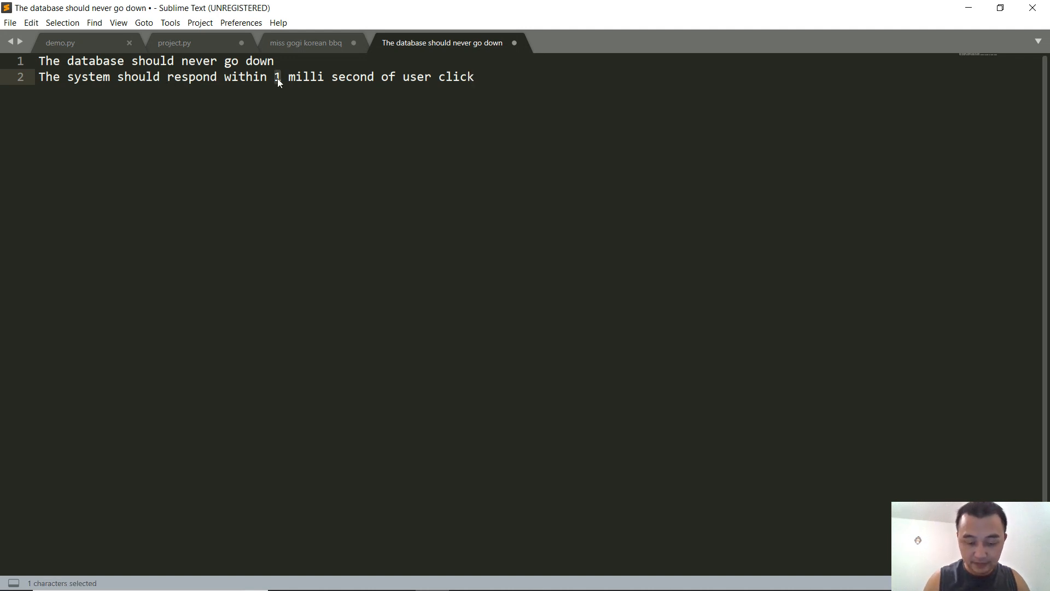
pyautogui.write('3')
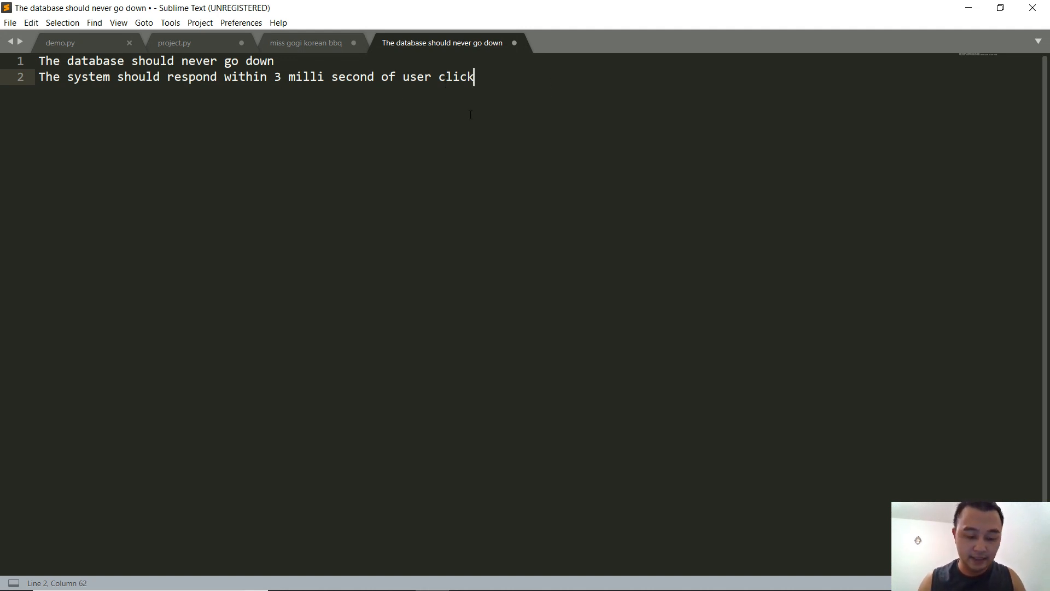
pyautogui.hotkey('alt', 'Tab')
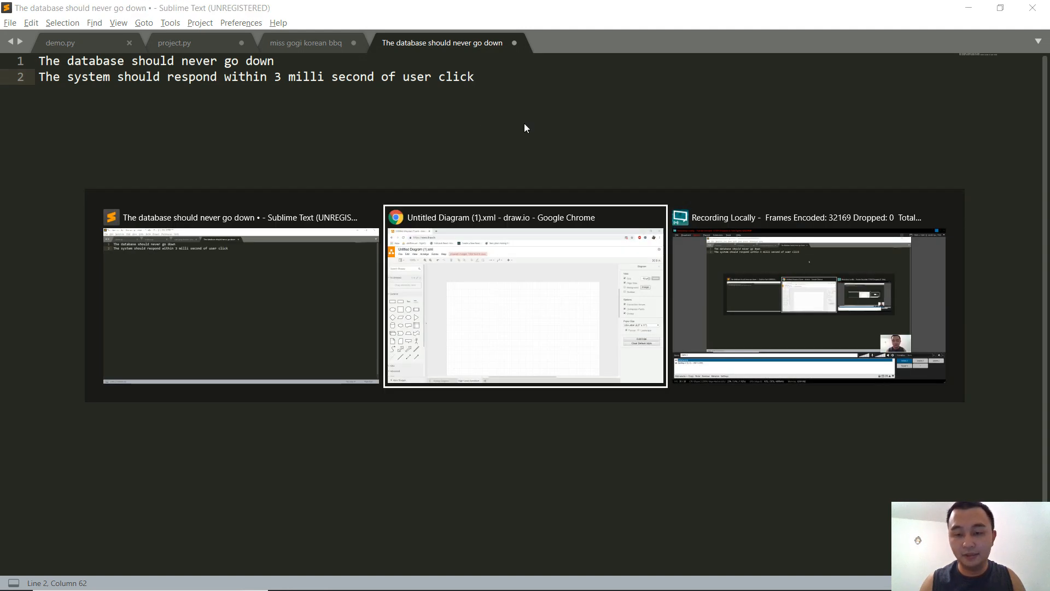
pyautogui.click(467, 295)
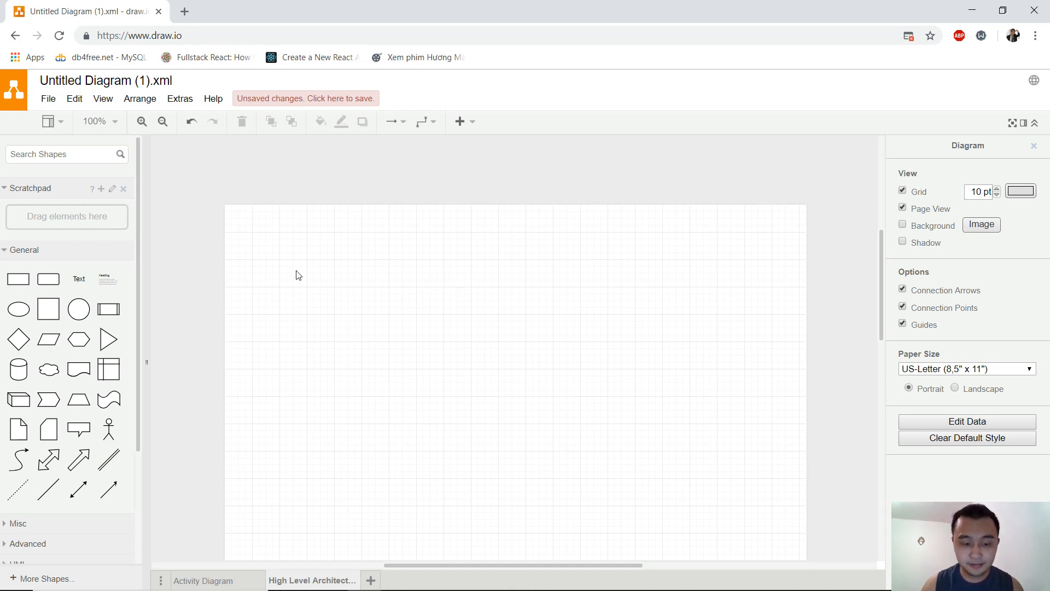
# Place a square labelled Front End near the upper edge of the High Level Architecture page
pyautogui.moveTo(48, 309); pyautogui.dragTo(388, 247)
pyautogui.doubleClick(409, 279)
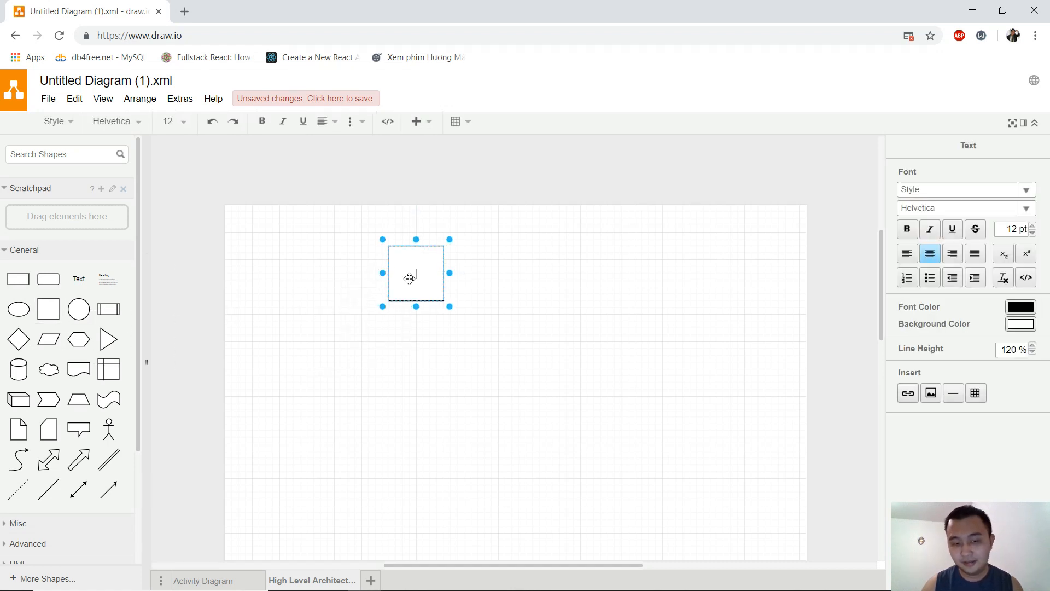
pyautogui.write('Front End')
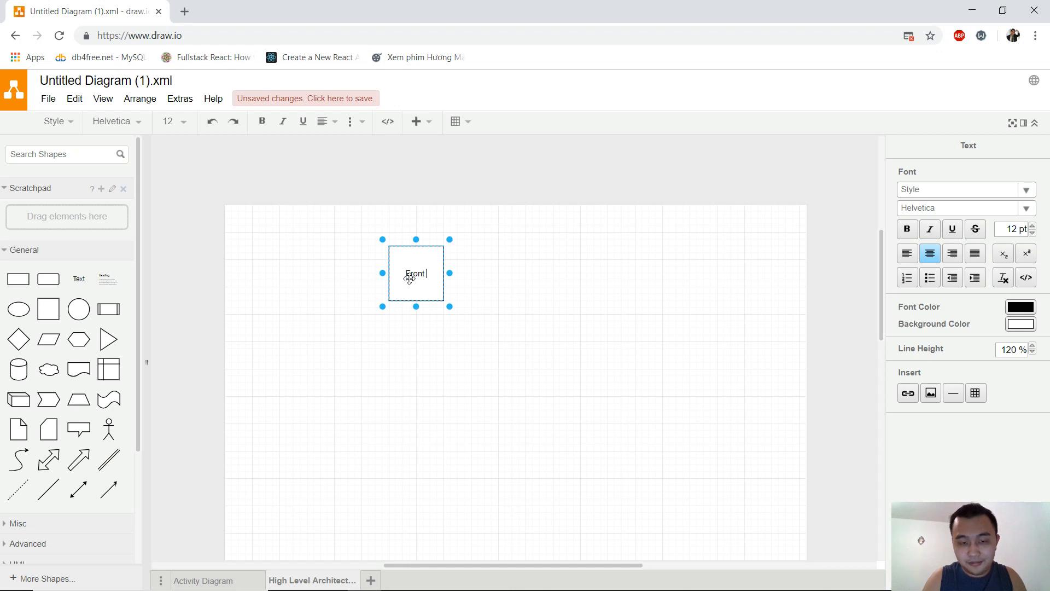
pyautogui.click(497, 277)
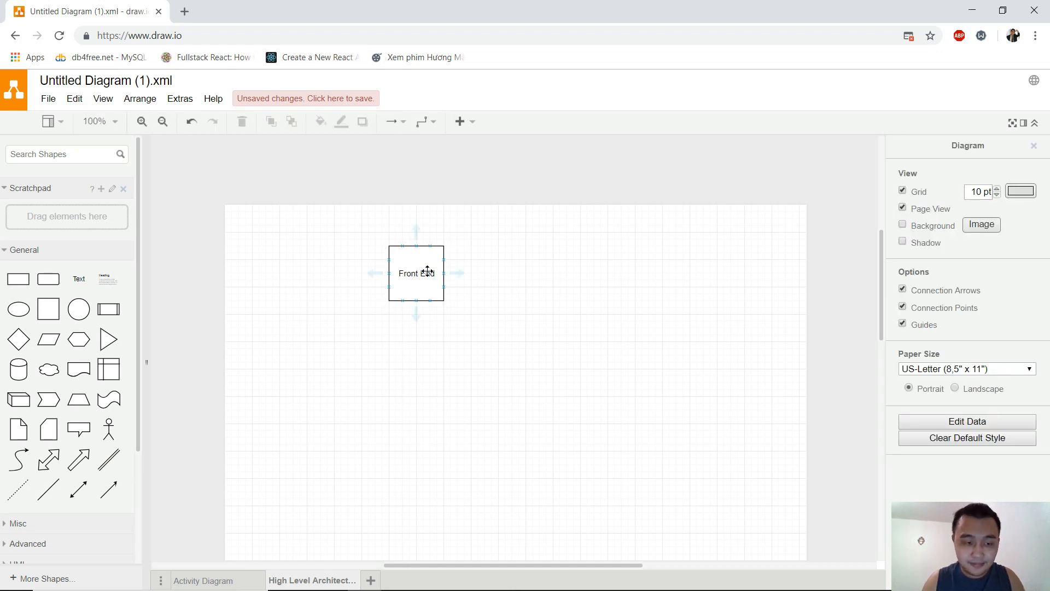
pyautogui.moveTo(427, 272); pyautogui.dragTo(413, 265)
pyautogui.click(314, 374)
pyautogui.click(396, 262)
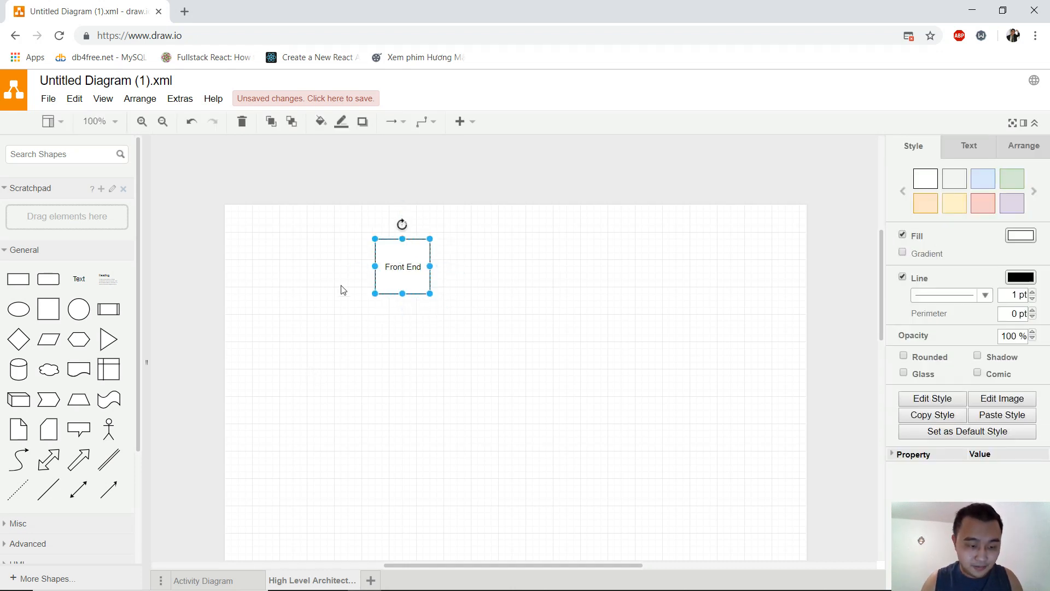
# Duplicate the Front End square to its right at the same height and label the copy Back End
pyautogui.moveTo(403, 268); pyautogui.dragTo(533, 268)
pyautogui.doubleClick(533, 267)
pyautogui.write('Back End')
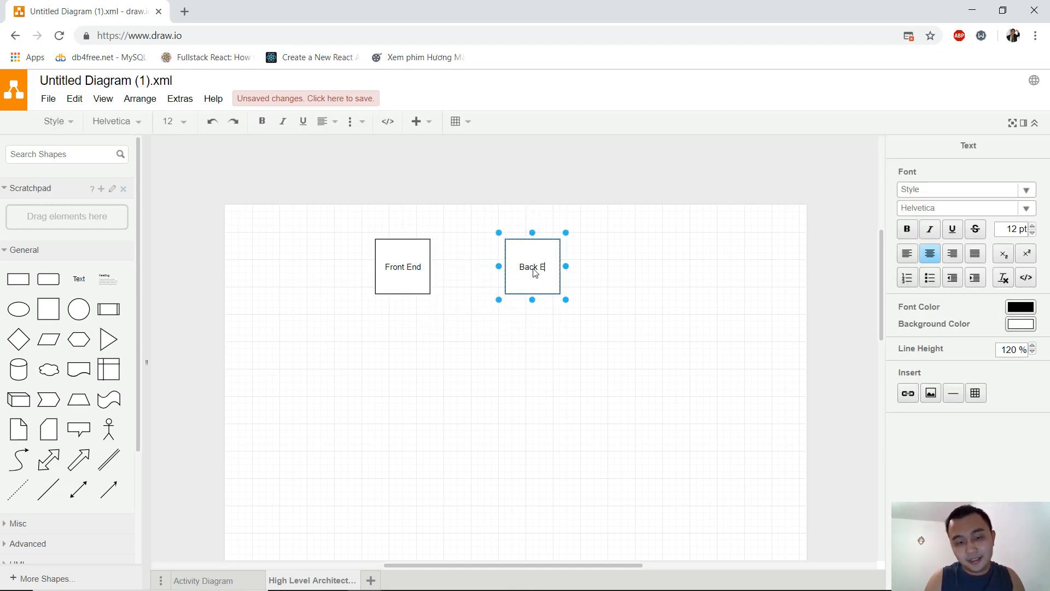
pyautogui.click(486, 351)
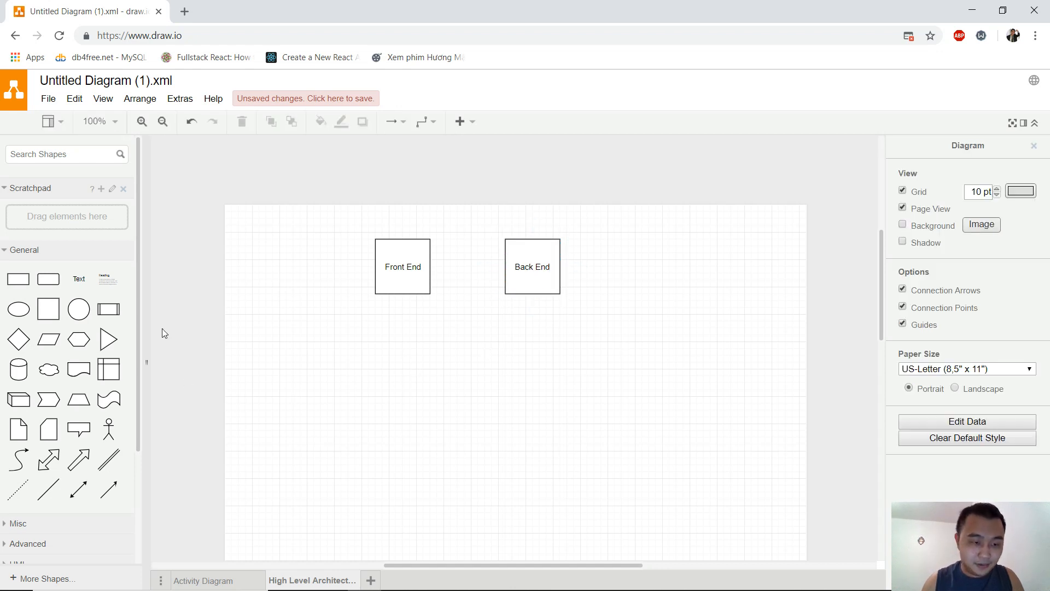
# Search the shapes for "database" and place the plain cylinder to the right of Back End, level with the squares
pyautogui.click(66, 153)
pyautogui.write('database')
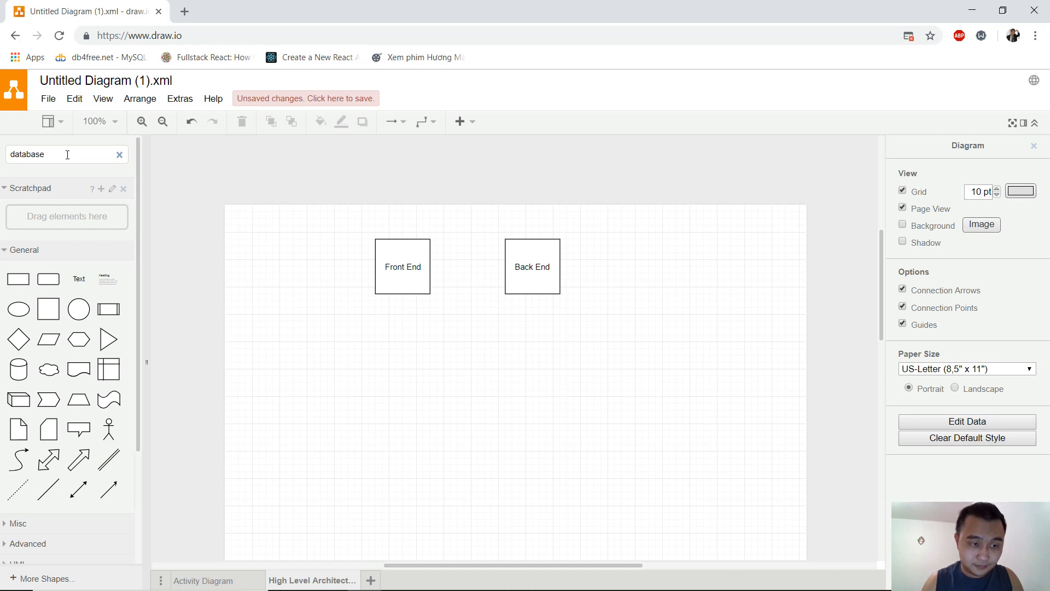
pyautogui.press('Return')
pyautogui.moveTo(21, 184); pyautogui.dragTo(688, 239)
pyautogui.click(545, 368)
pyautogui.moveTo(703, 281); pyautogui.dragTo(623, 300)
pyautogui.click(199, 294)
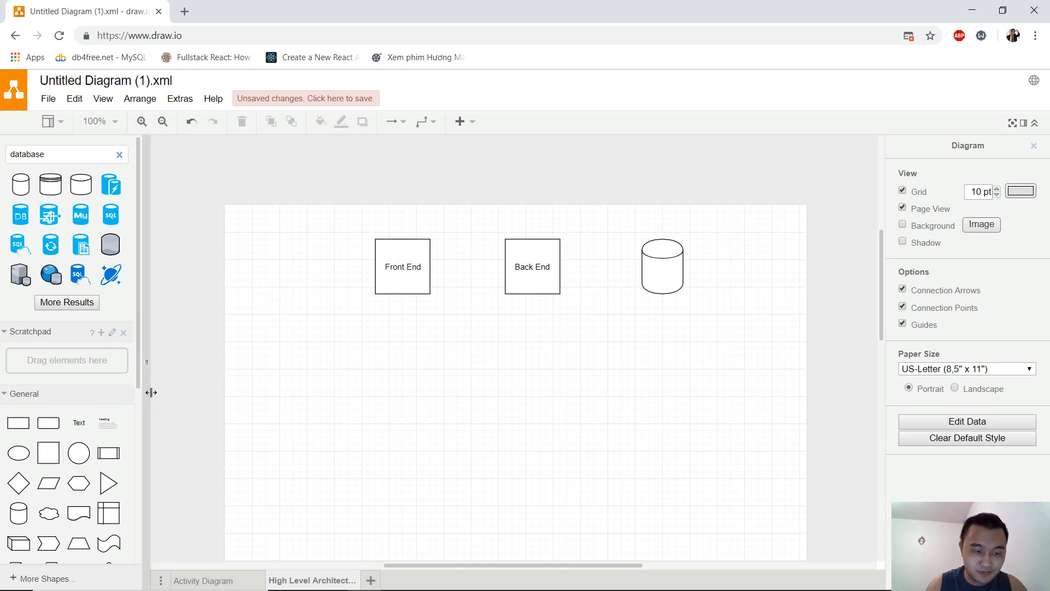
# Add another square beside Front End and enlarge it until it covers Front End, Back End and the cylinder
pyautogui.moveTo(48, 452); pyautogui.dragTo(293, 233)
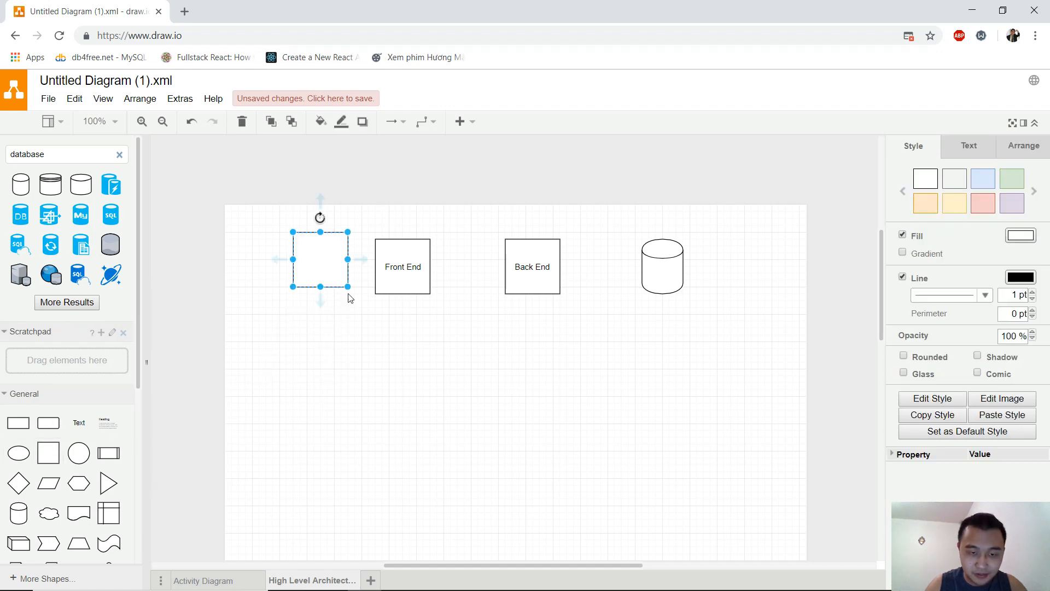
pyautogui.moveTo(348, 288); pyautogui.dragTo(750, 457)
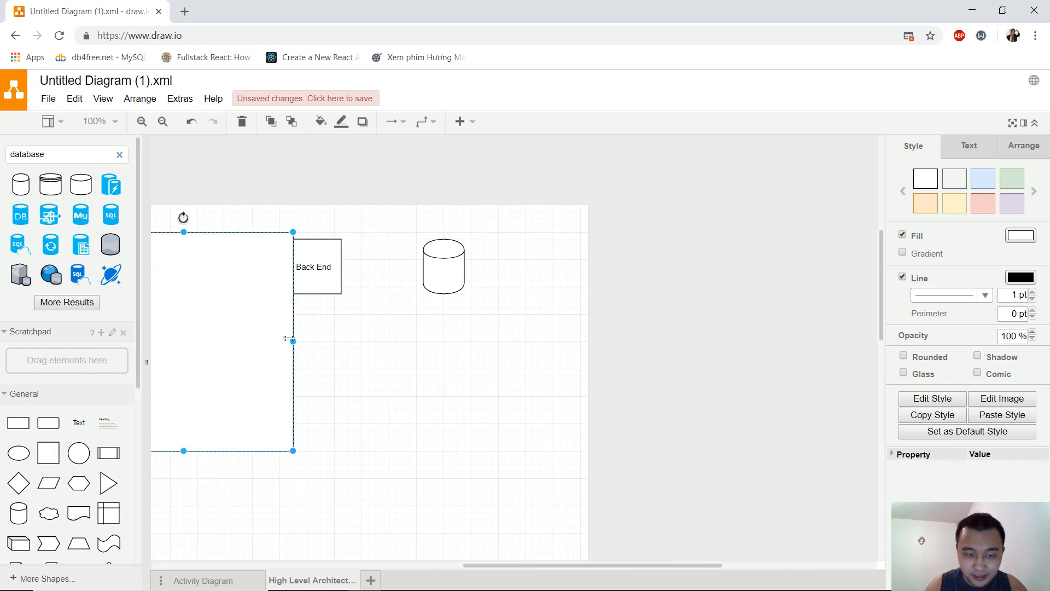
pyautogui.moveTo(290, 340); pyautogui.dragTo(514, 340)
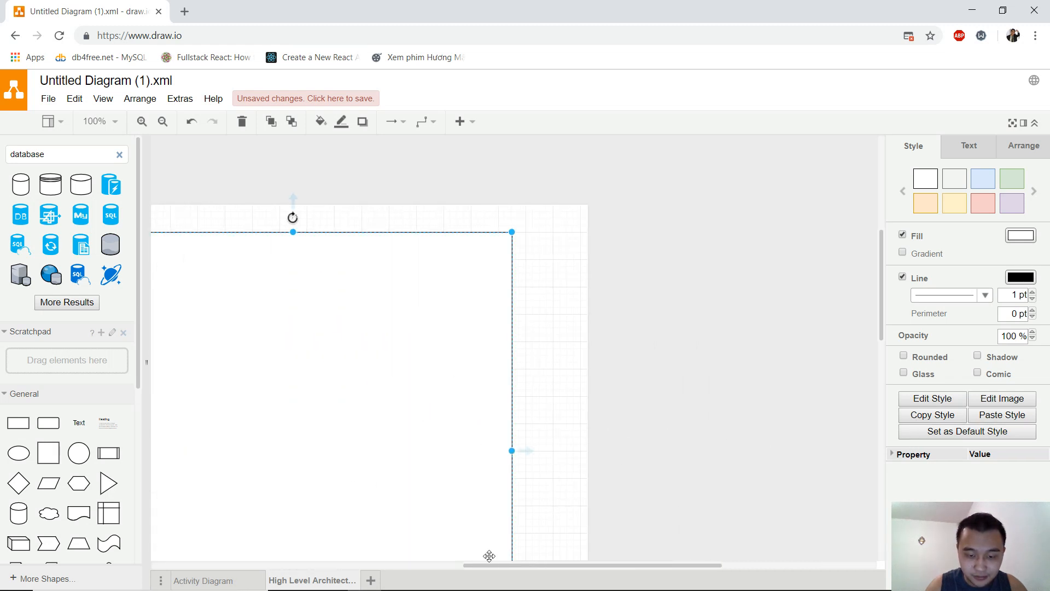
pyautogui.moveTo(478, 567); pyautogui.dragTo(419, 566)
pyautogui.scroll(-3, 398, 478)
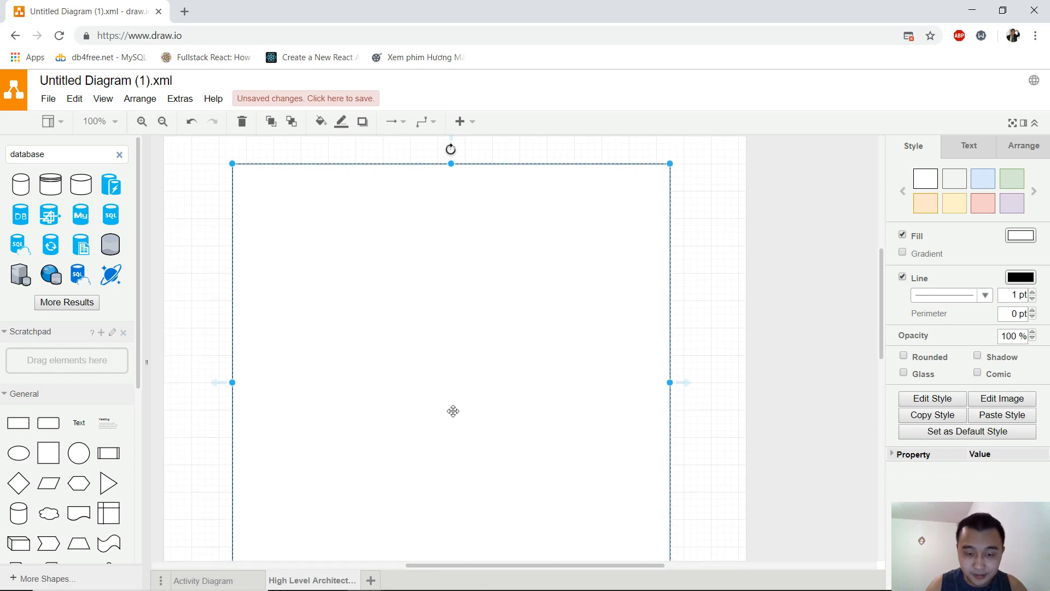
# Send the large square to the back, behind Front End, Back End and the cylinder
pyautogui.rightClick(403, 265)
pyautogui.click(380, 293)
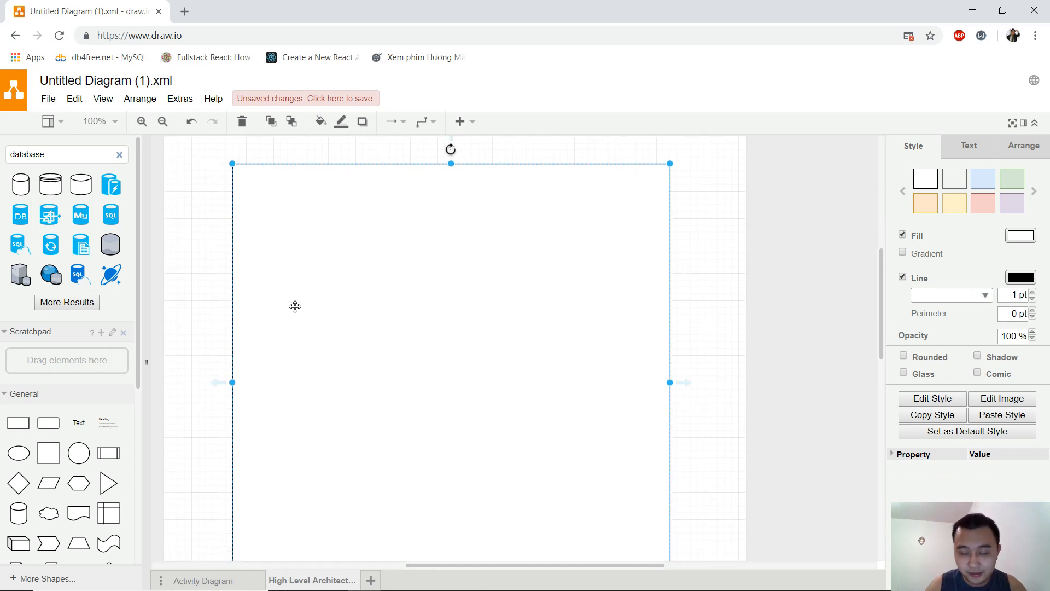
pyautogui.rightClick(323, 249)
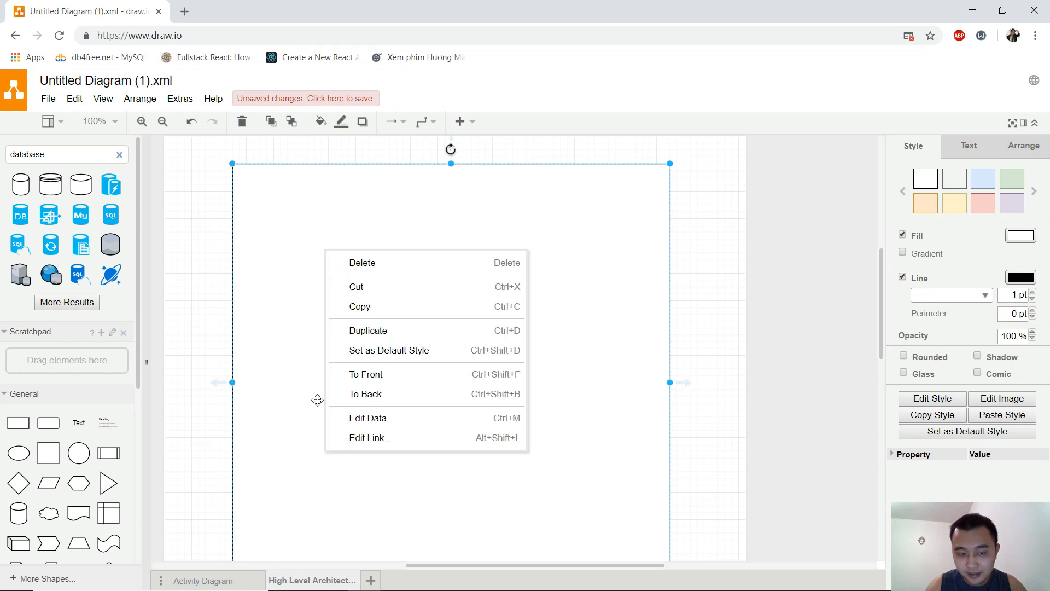
pyautogui.click(377, 395)
pyautogui.click(679, 311)
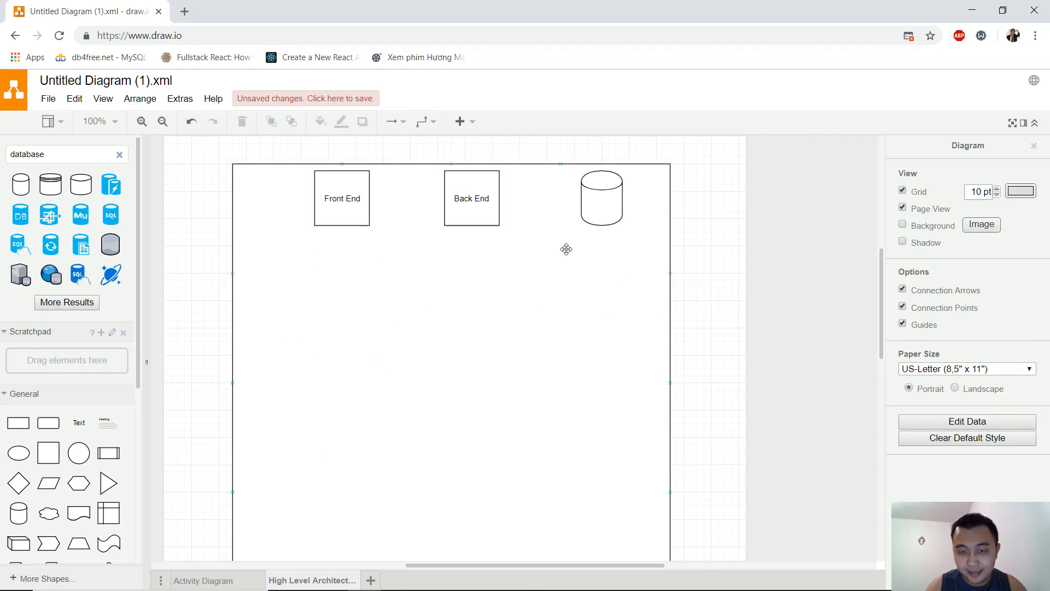
# Label the cylinder "database"
pyautogui.doubleClick(594, 208)
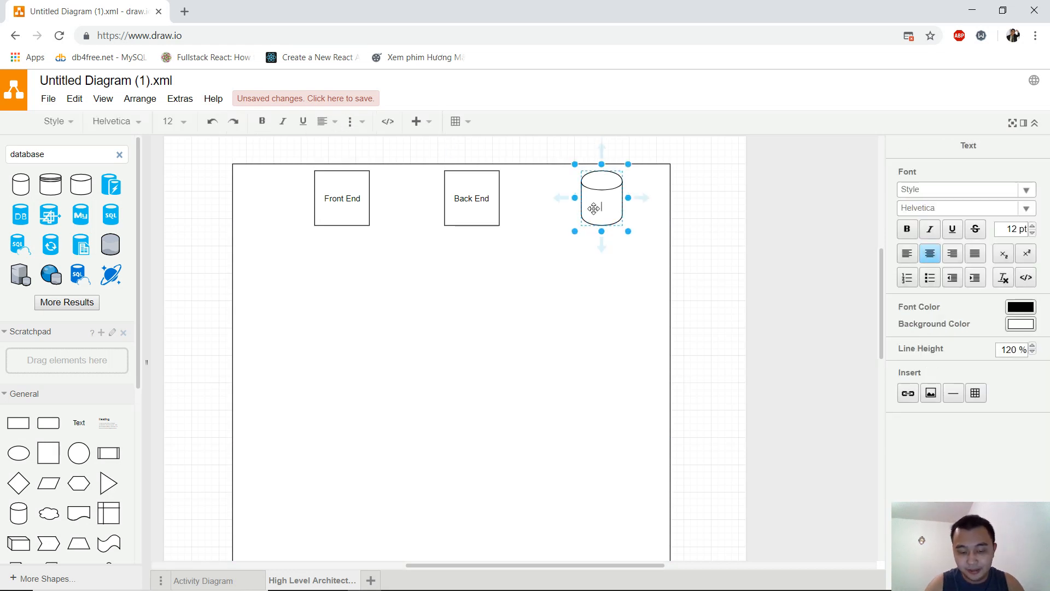
pyautogui.write('database')
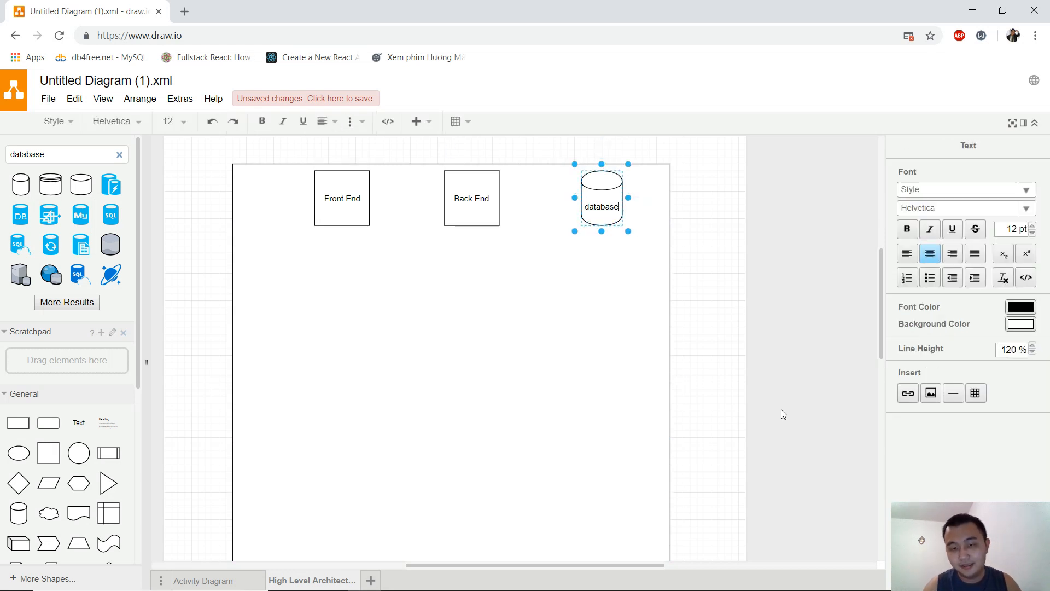
# Shrink the large square so it starts between Front End and Back End and extends past the database cylinder
pyautogui.click(593, 378)
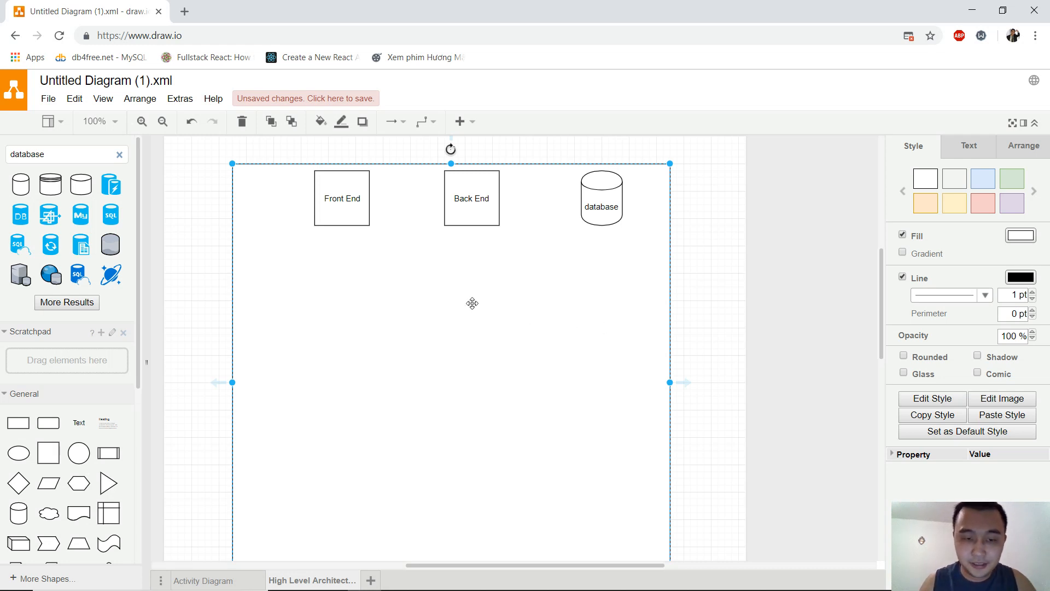
pyautogui.scroll(-3, 494, 516)
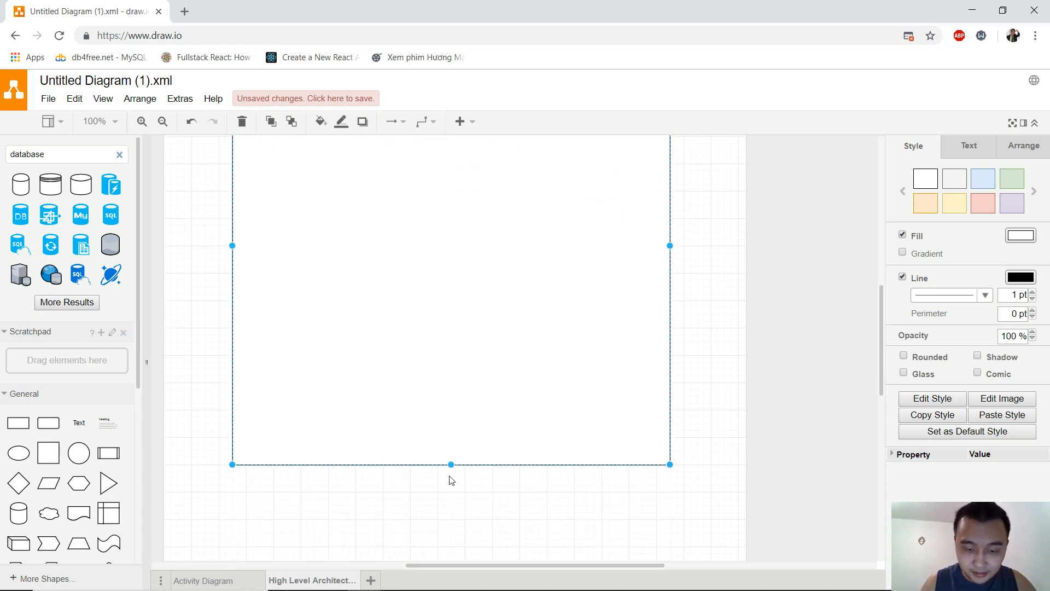
pyautogui.moveTo(454, 464); pyautogui.dragTo(455, 225)
pyautogui.scroll(3, 469, 296)
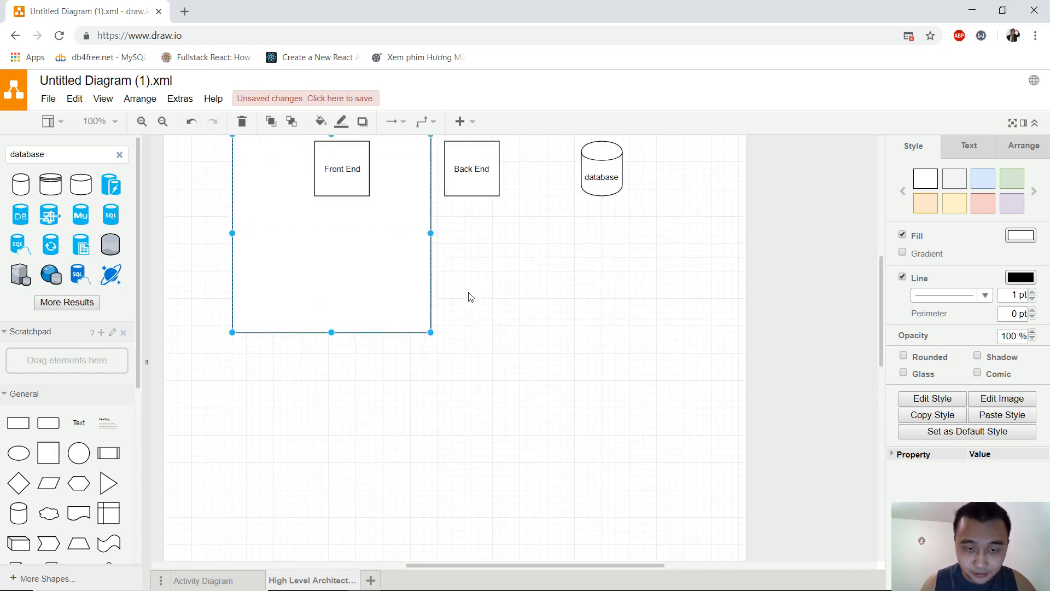
pyautogui.moveTo(430, 262); pyautogui.dragTo(649, 236)
pyautogui.scroll(-3, 246, 421)
pyautogui.moveTo(232, 443); pyautogui.dragTo(382, 293)
pyautogui.scroll(6, 372, 352)
pyautogui.scroll(-1, 450, 375)
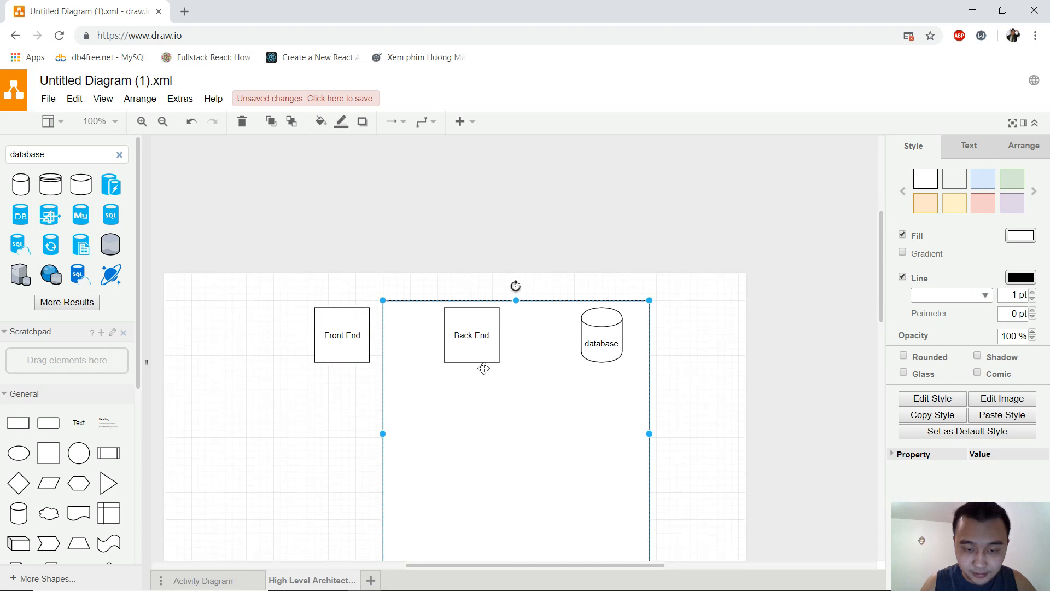
pyautogui.moveTo(651, 434); pyautogui.dragTo(697, 433)
# Move Front End, Back End and the database cylinder into one level row inside the large square
pyautogui.moveTo(607, 351); pyautogui.dragTo(648, 351)
pyautogui.moveTo(497, 352); pyautogui.dragTo(525, 350)
pyautogui.moveTo(363, 350); pyautogui.dragTo(459, 385)
pyautogui.moveTo(525, 369); pyautogui.dragTo(534, 387)
pyautogui.click(525, 346)
pyautogui.moveTo(525, 346); pyautogui.dragTo(525, 380)
pyautogui.moveTo(635, 345); pyautogui.dragTo(623, 374)
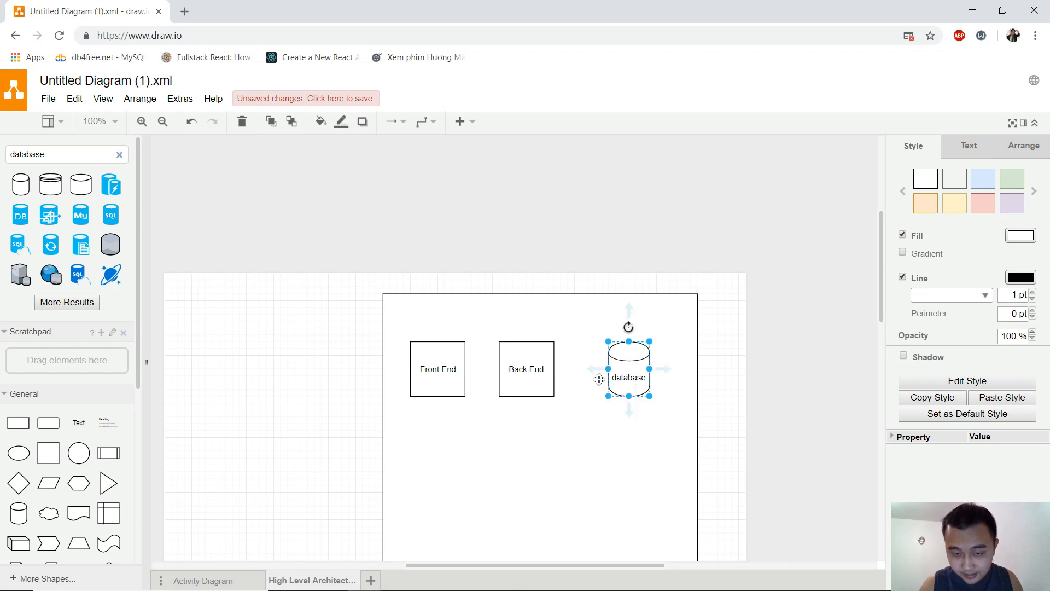
# Add the text "Game Design Website" just above the large square's upper-left corner
pyautogui.click(574, 338)
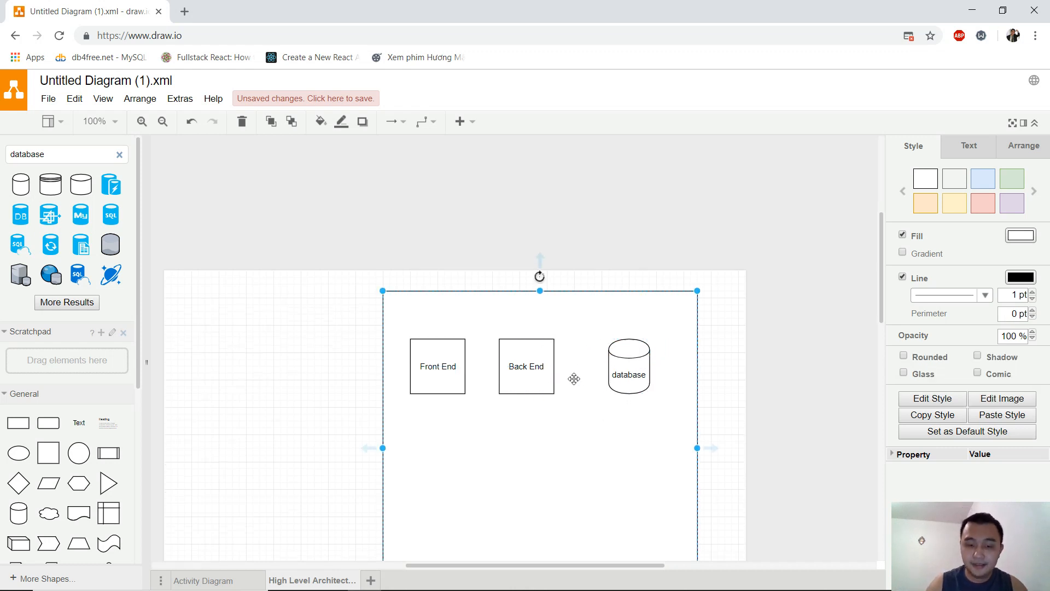
pyautogui.scroll(-1, 574, 375)
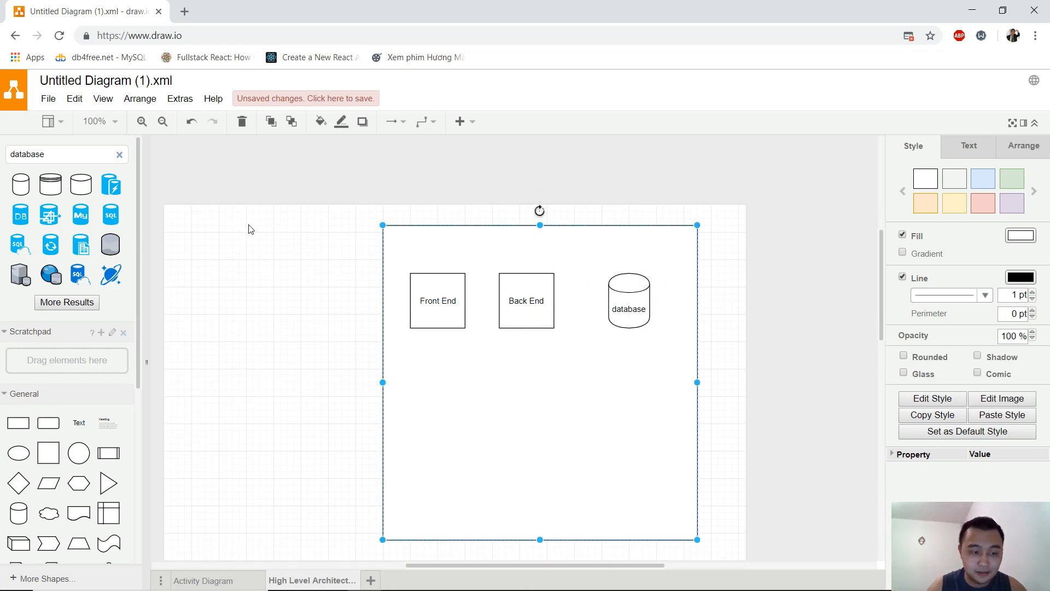
pyautogui.moveTo(79, 423); pyautogui.dragTo(391, 211)
pyautogui.doubleClick(403, 212)
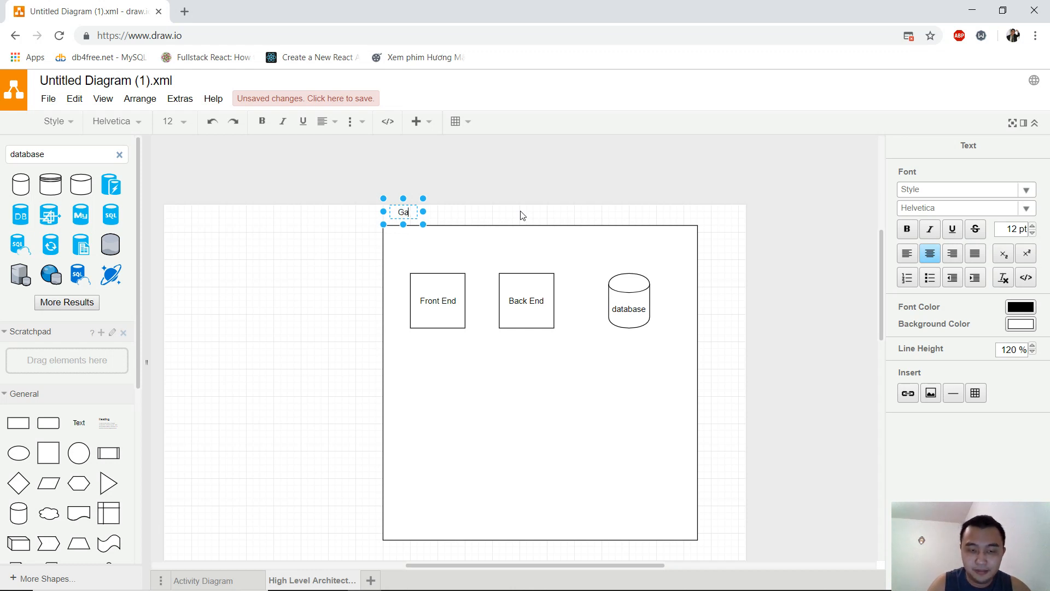
pyautogui.write('Design Website')
pyautogui.click(493, 159)
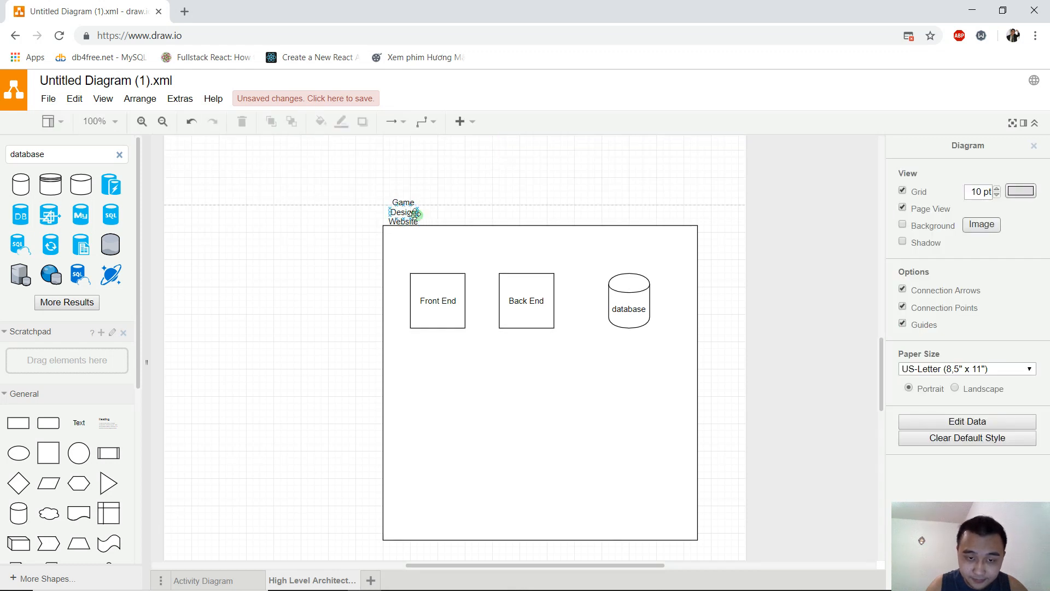
# Move the database cylinder closer to Back End so the three shapes are evenly spaced
pyautogui.scroll(1, 311, 309)
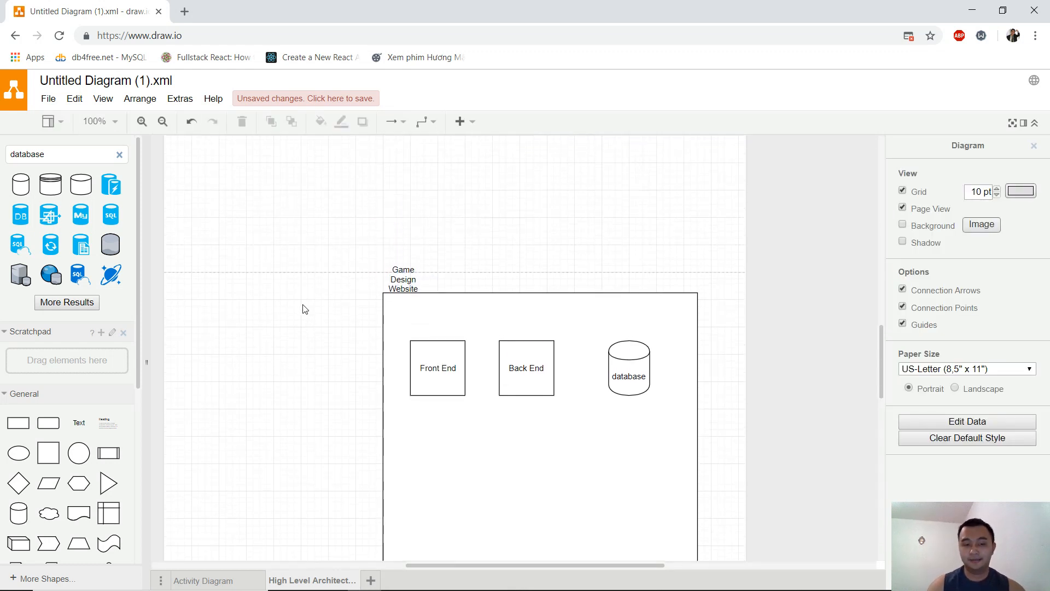
pyautogui.scroll(-1, 253, 348)
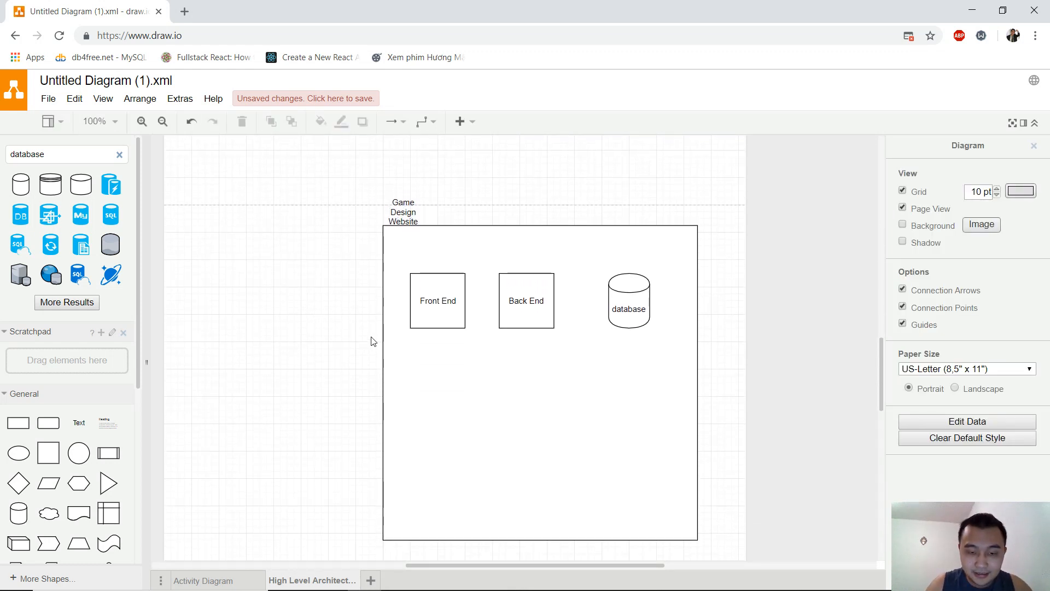
pyautogui.click(401, 218)
pyautogui.click(483, 207)
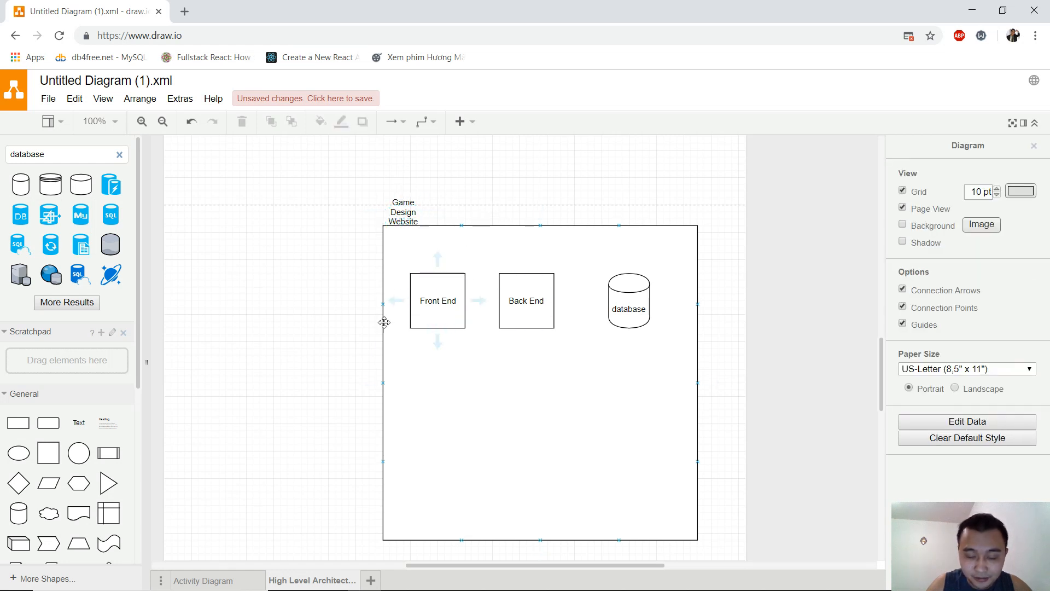
pyautogui.moveTo(622, 310); pyautogui.dragTo(601, 310)
pyautogui.click(603, 195)
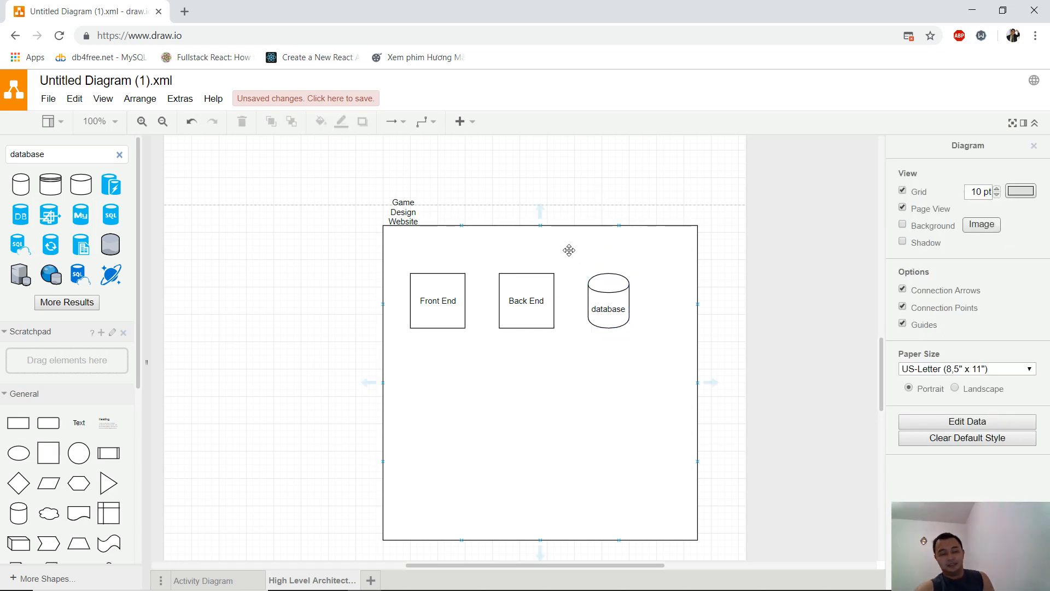
# Search the shapes for "User" and place the stick-figure actor to the left of the large square, level with Front End
pyautogui.doubleClick(66, 156)
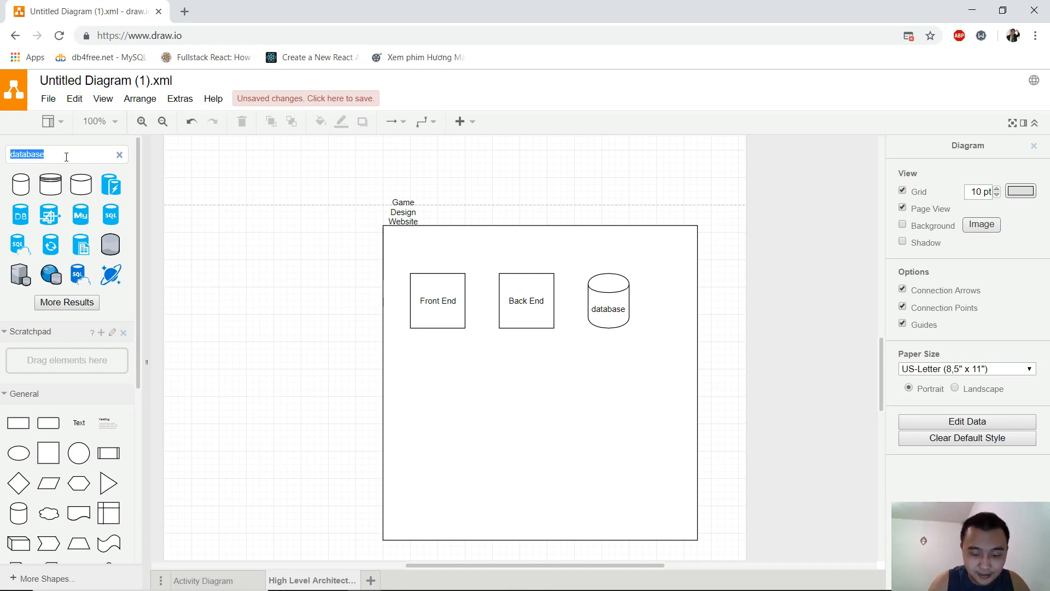
pyautogui.write('User')
pyautogui.press('Return')
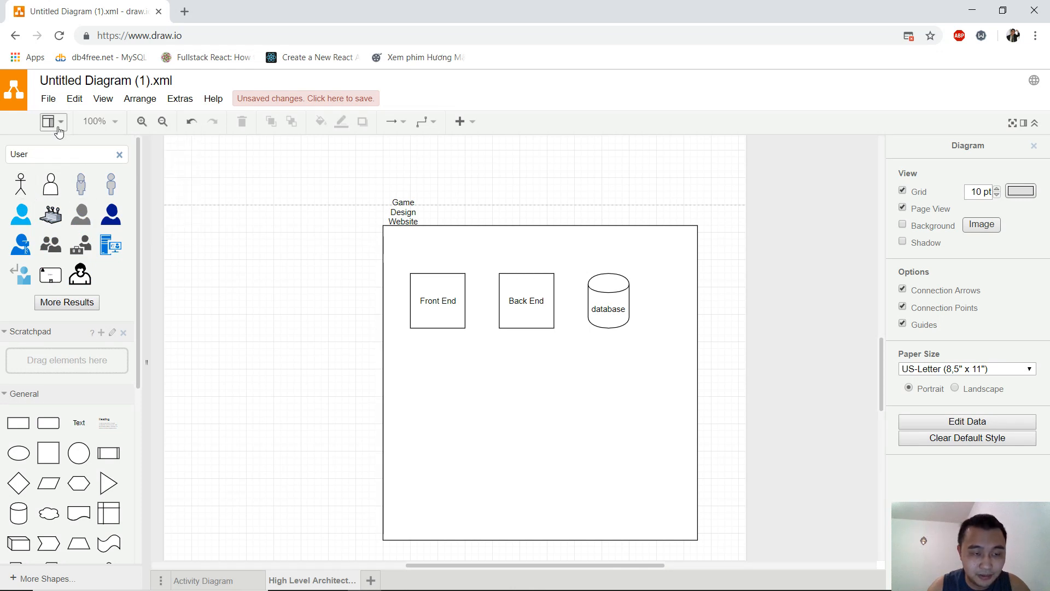
pyautogui.moveTo(19, 187); pyautogui.dragTo(202, 278)
pyautogui.click(218, 347)
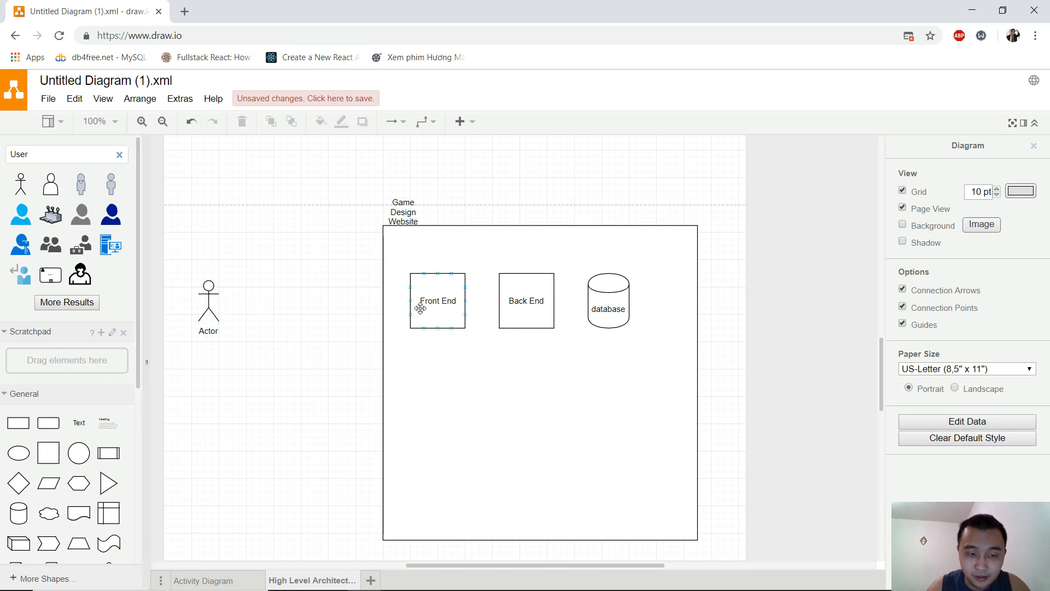
pyautogui.moveTo(547, 566); pyautogui.dragTo(537, 567)
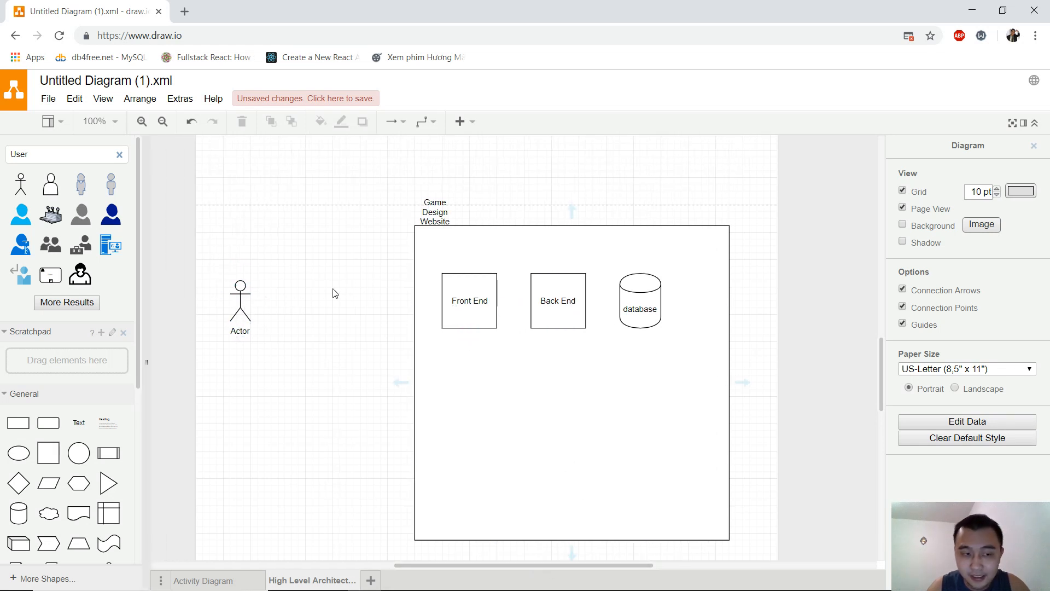
# Add a rectangle between Actor and the large square, rotate it upright and stretch it into a tall vertical bar
pyautogui.scroll(-1, 303, 398)
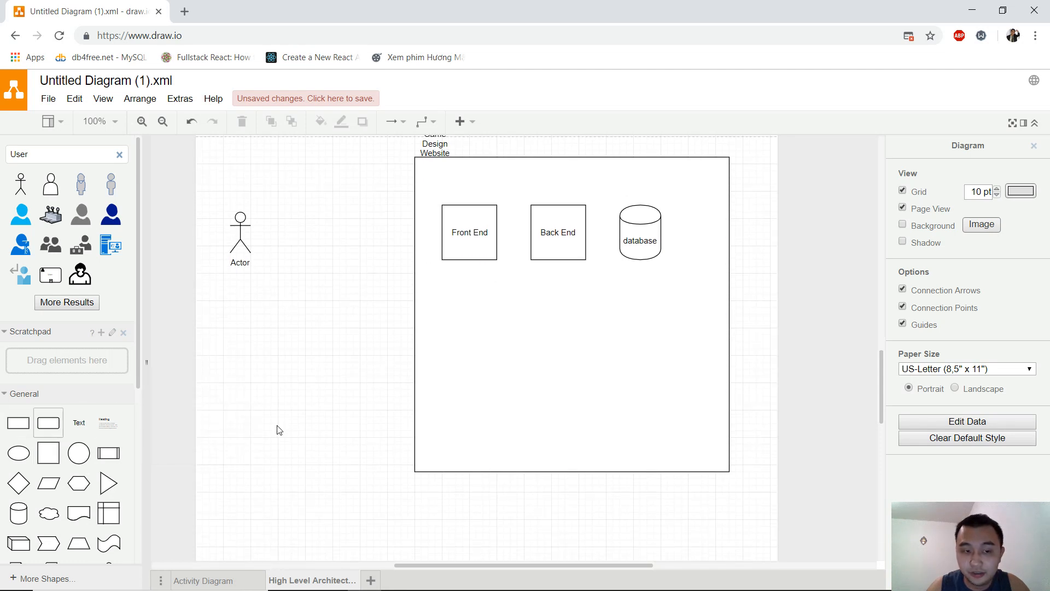
pyautogui.scroll(1, 257, 426)
pyautogui.moveTo(53, 436); pyautogui.dragTo(305, 323)
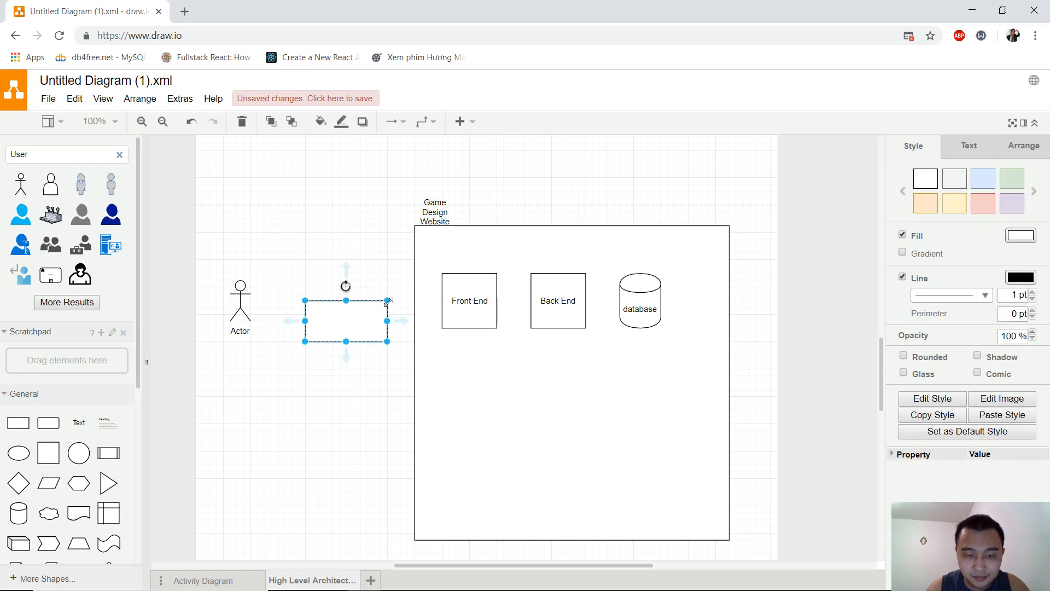
pyautogui.moveTo(342, 290); pyautogui.dragTo(296, 321)
pyautogui.moveTo(333, 311); pyautogui.dragTo(338, 233)
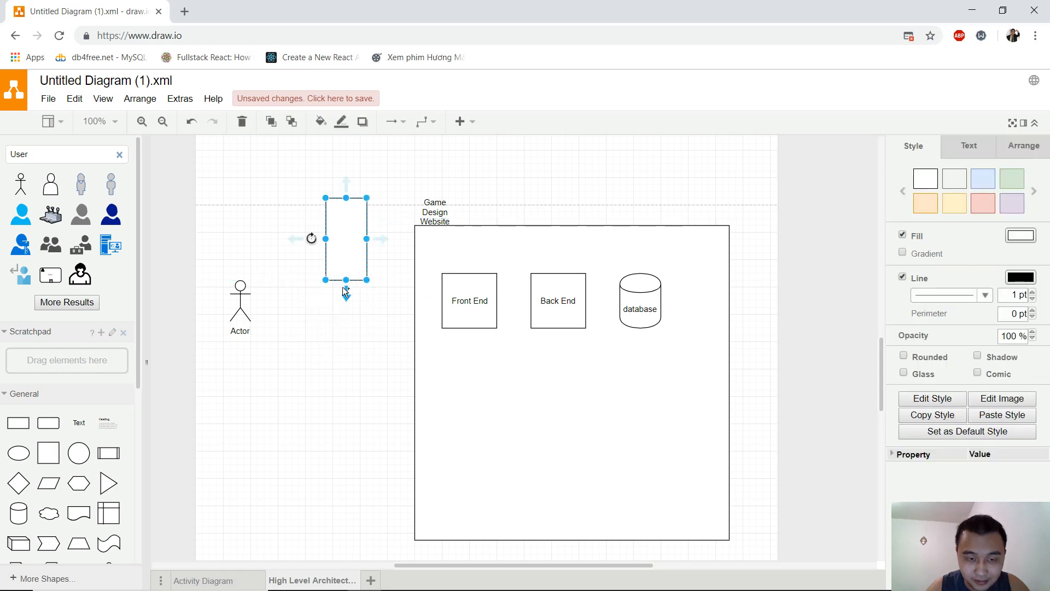
pyautogui.moveTo(343, 276); pyautogui.dragTo(346, 531)
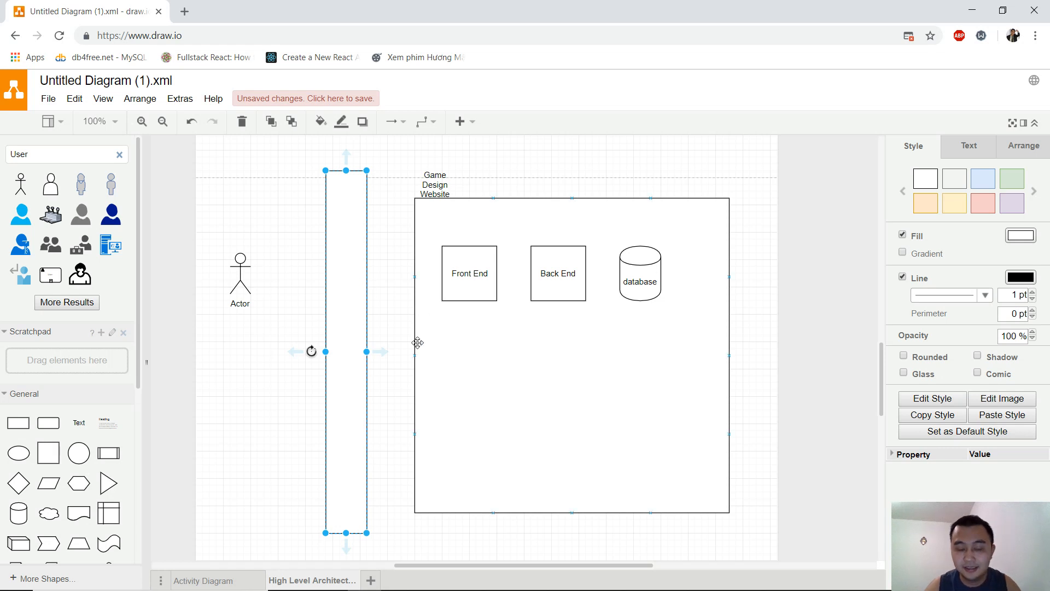
# Label the tall vertical bar "HTTP Request"
pyautogui.doubleClick(355, 285)
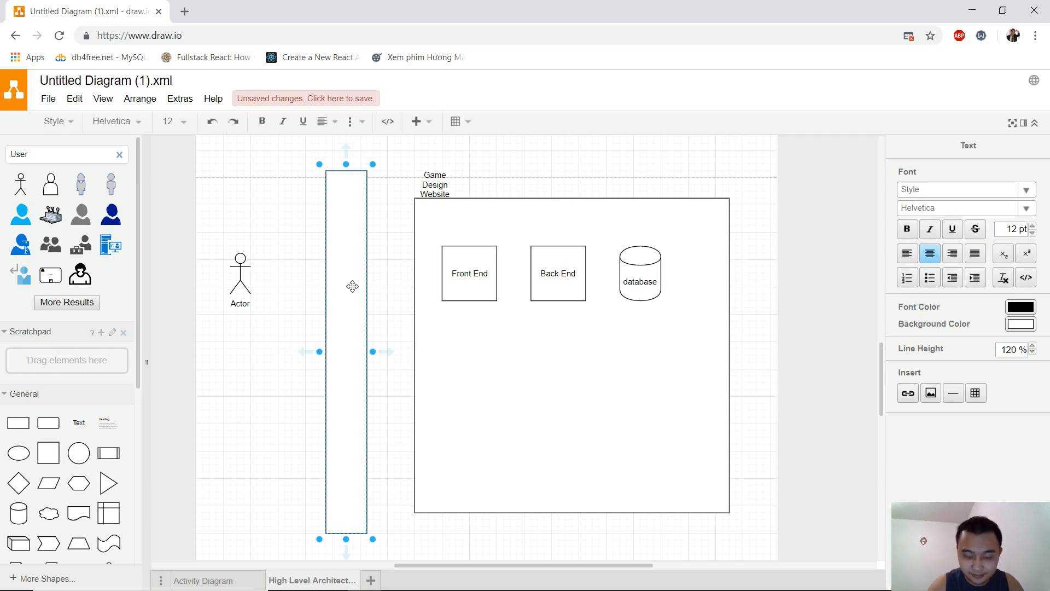
pyautogui.write('HTTP ')
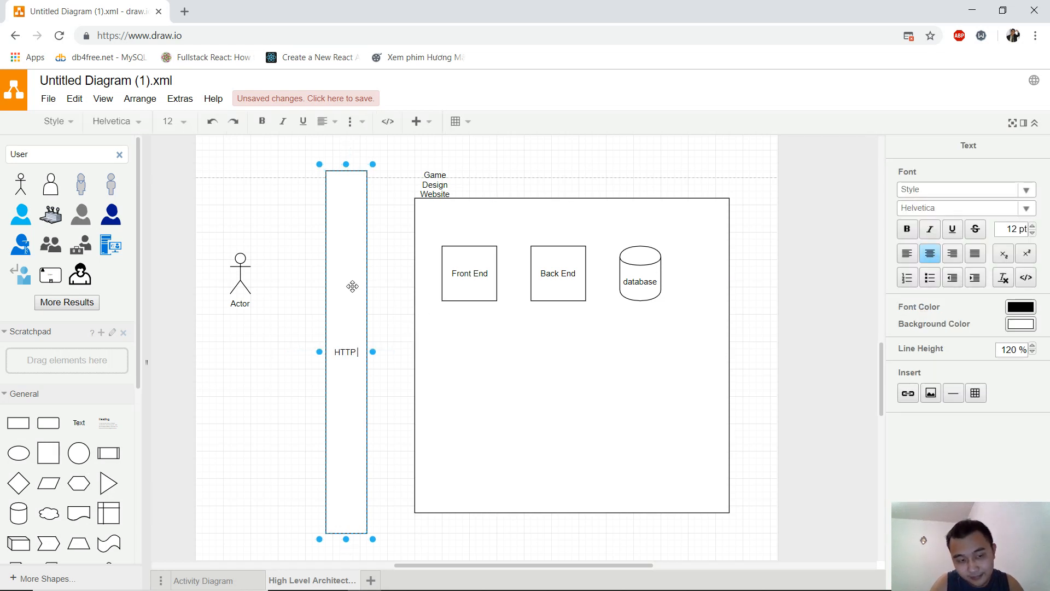
pyautogui.write('Request')
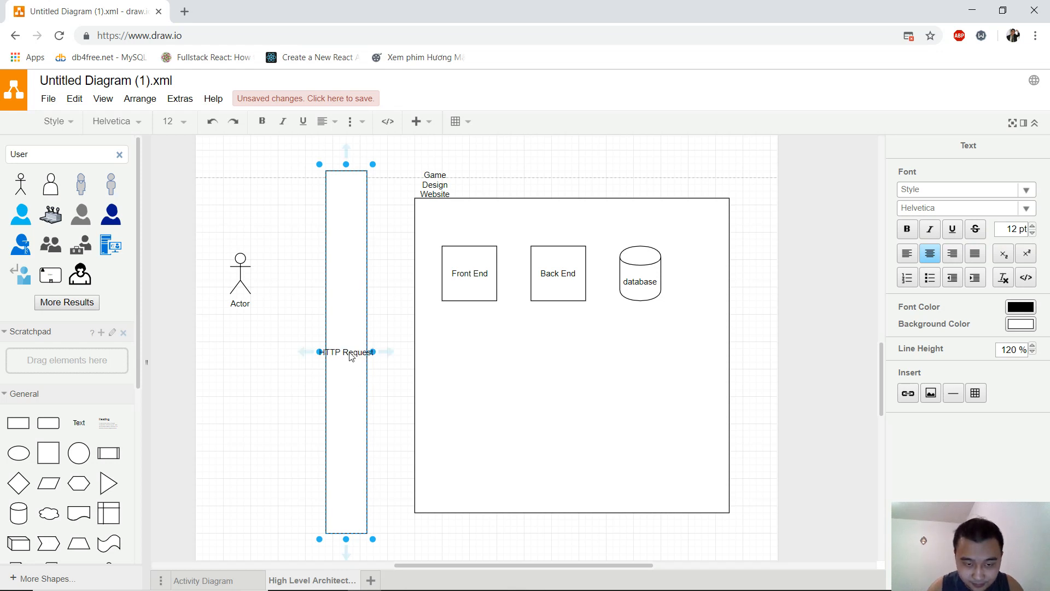
pyautogui.click(356, 374)
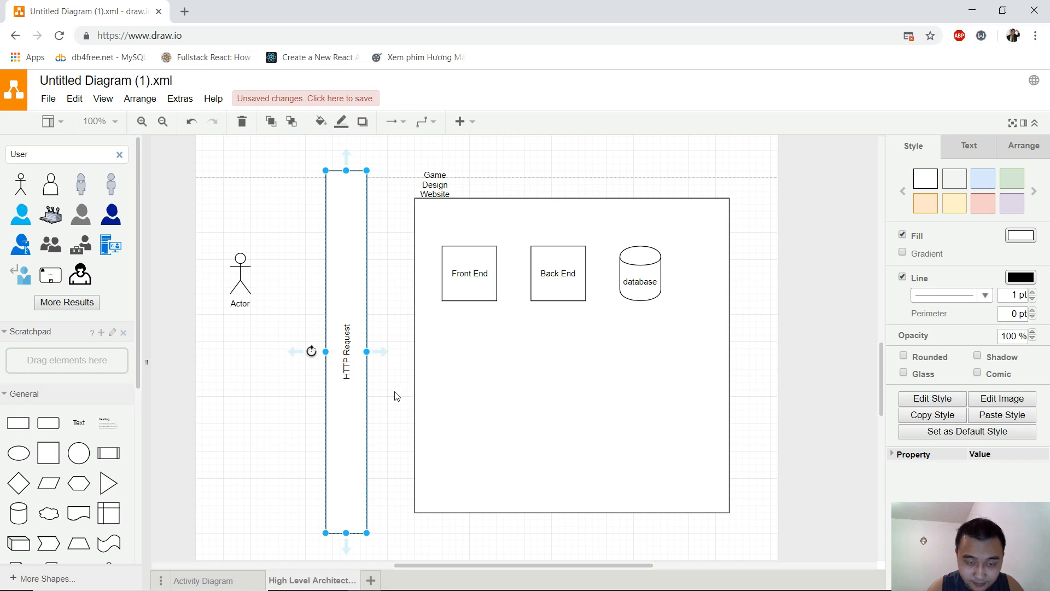
pyautogui.click(395, 371)
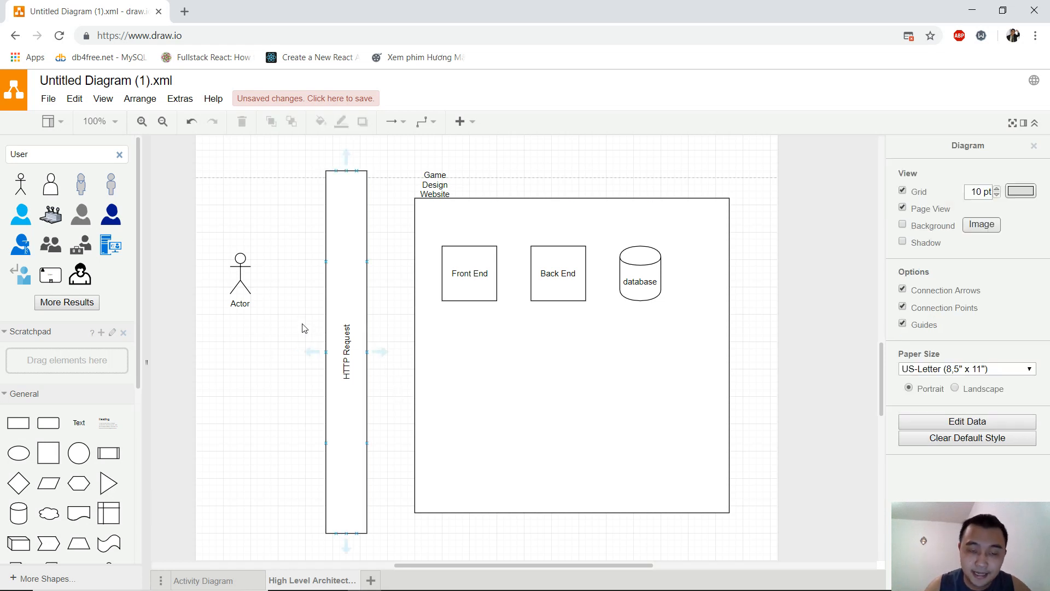
# Place a horizontal arrow from Actor to the HTTP Request bar and duplicate it
pyautogui.scroll(-3, 133, 405)
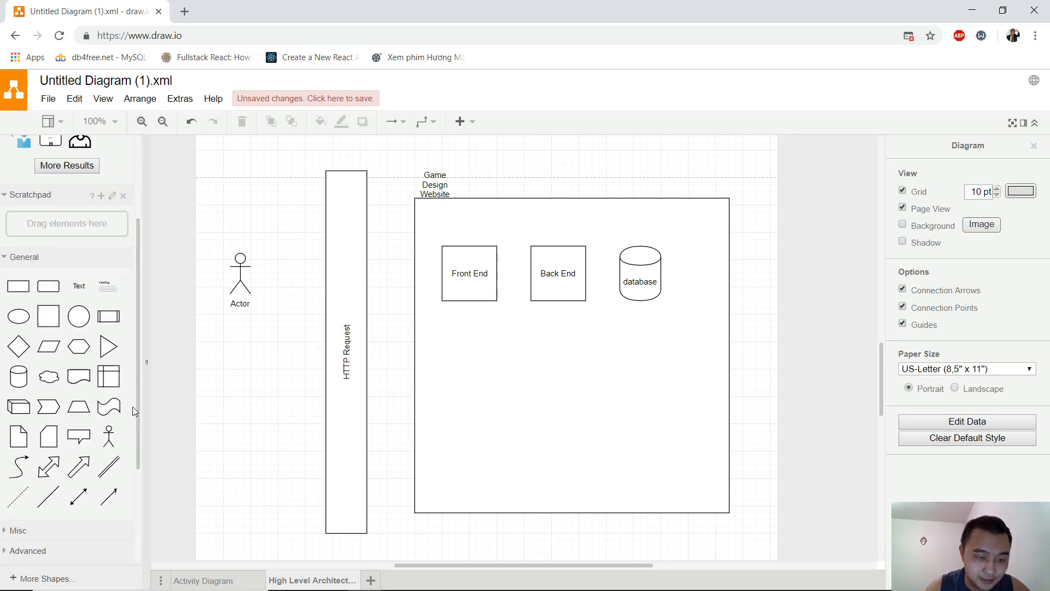
pyautogui.moveTo(105, 484); pyautogui.dragTo(318, 268)
pyautogui.click(293, 304)
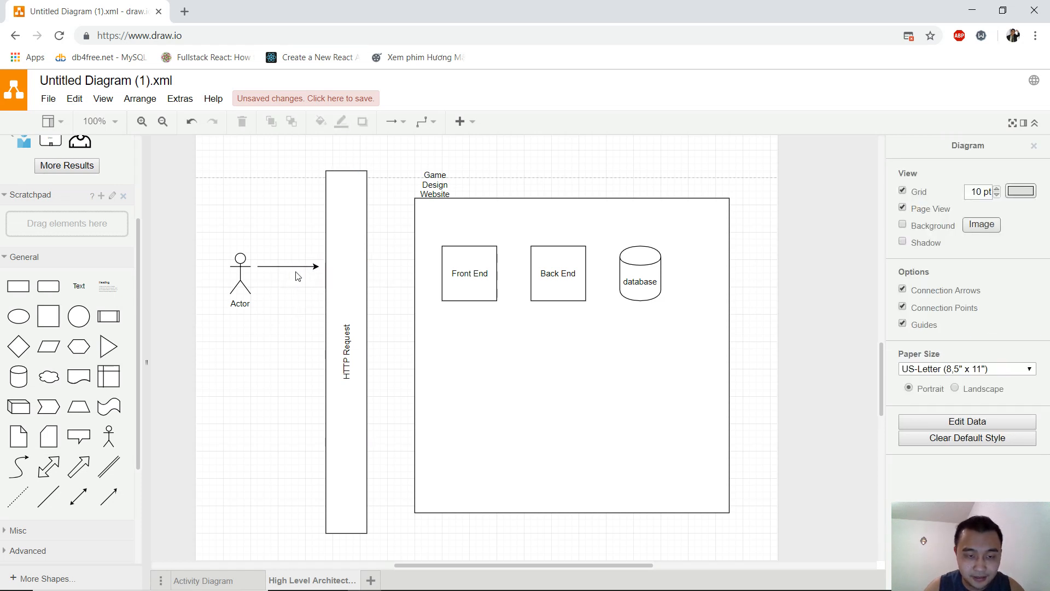
pyautogui.click(294, 265)
pyautogui.hotkey('ctrl', 'd')
pyautogui.moveTo(297, 274); pyautogui.dragTo(378, 271)
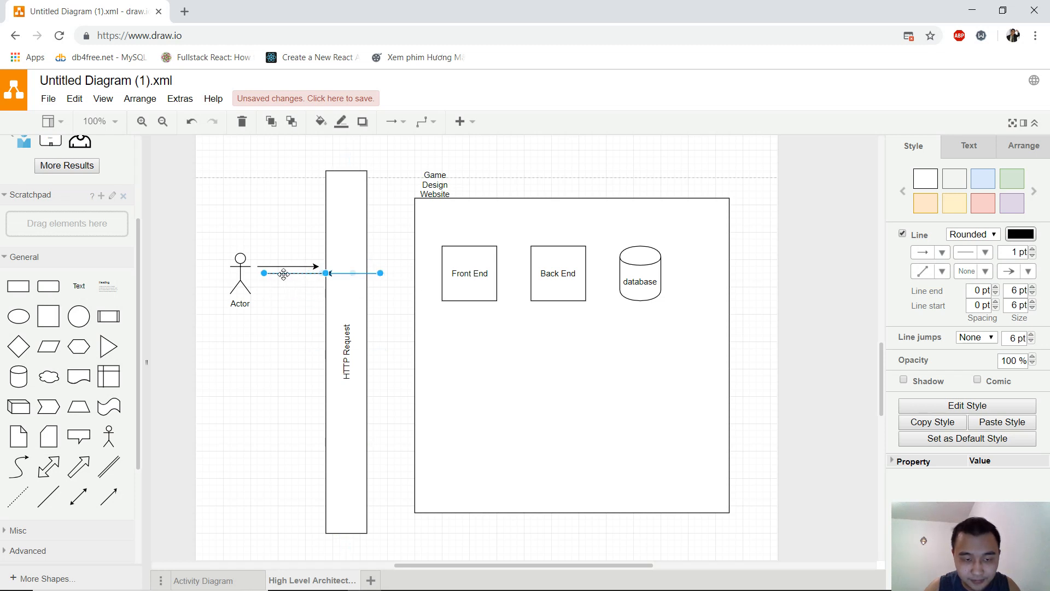
pyautogui.click(296, 315)
pyautogui.hotkey('ctrl', 'z')
pyautogui.click(309, 293)
# Move the copied arrow to the right side of the HTTP Request bar and attach its head to Front End
pyautogui.click(315, 273)
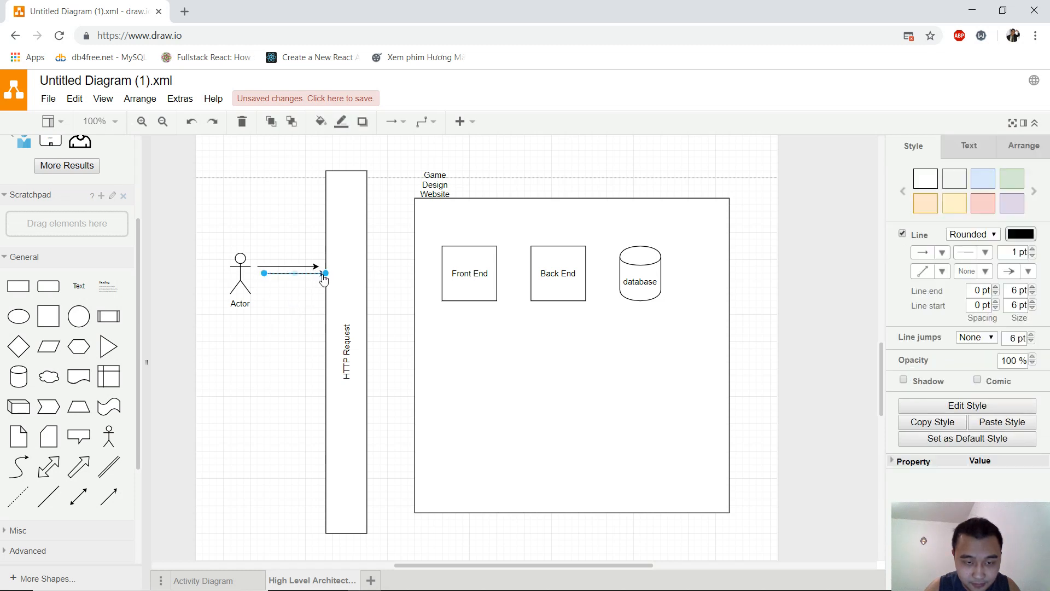
pyautogui.moveTo(325, 276); pyautogui.dragTo(386, 273)
pyautogui.click(285, 304)
pyautogui.click(391, 307)
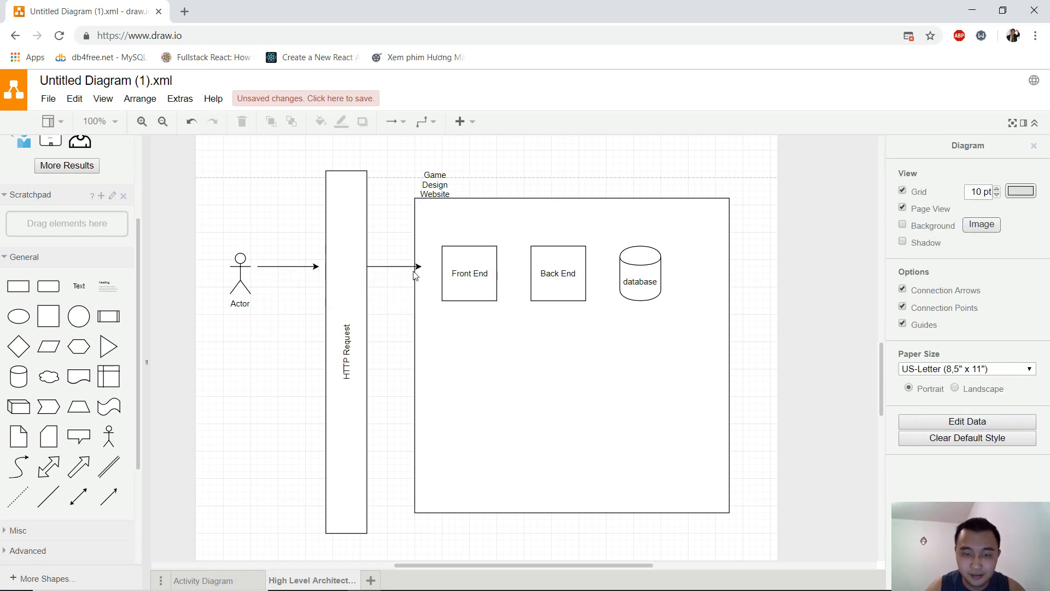
pyautogui.click(410, 268)
pyautogui.moveTo(424, 272); pyautogui.dragTo(447, 260)
pyautogui.click(391, 293)
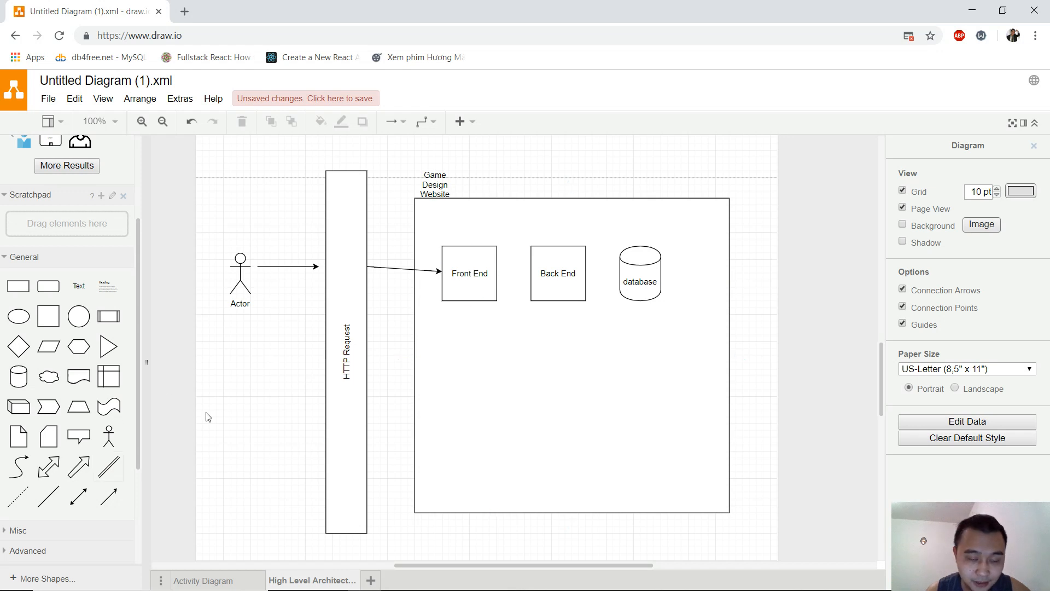
# Add an arrow from Front End to Back End
pyautogui.click(371, 267)
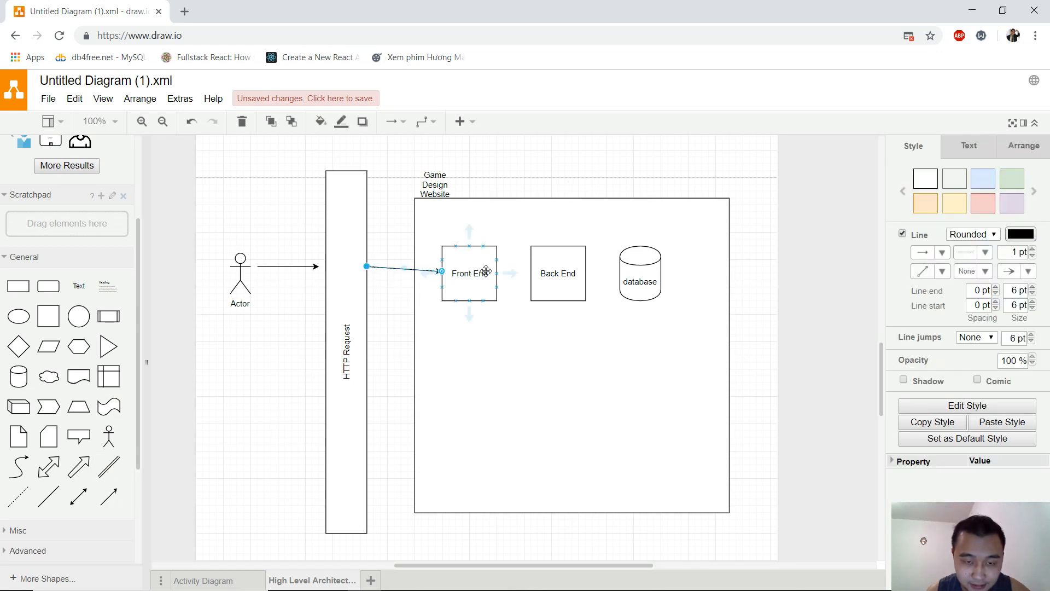
pyautogui.moveTo(113, 496)
pyautogui.moveTo(113, 496); pyautogui.dragTo(496, 273)
pyautogui.click(513, 333)
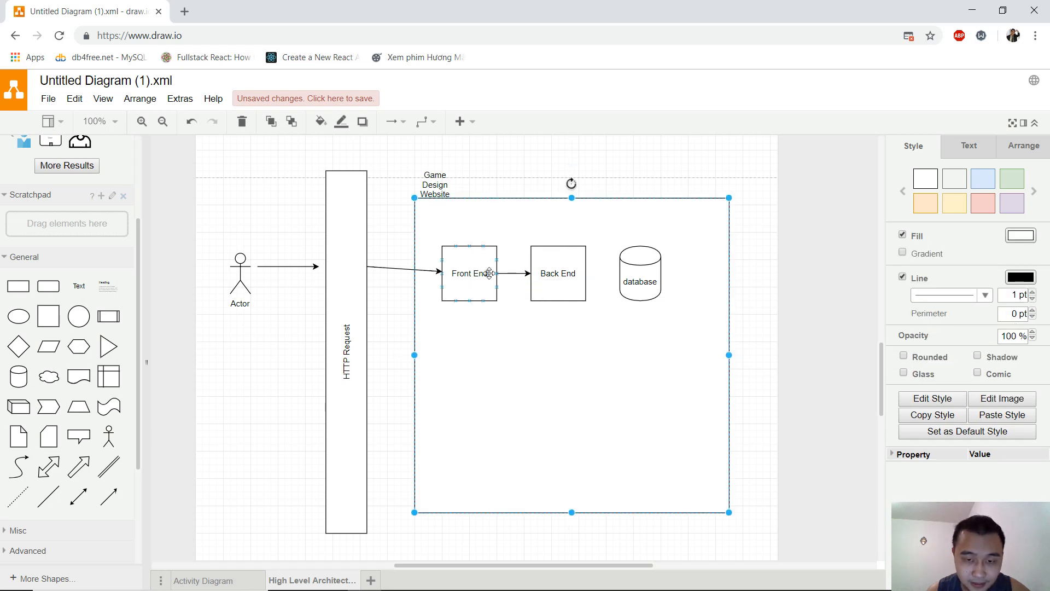
# Place an arrow beside Back End and move the database cylinder farther from it, undoing the misplaced arrow connection
pyautogui.moveTo(109, 496); pyautogui.dragTo(677, 266)
pyautogui.click(632, 328)
pyautogui.moveTo(633, 328); pyautogui.dragTo(670, 273)
pyautogui.click(606, 286)
pyautogui.click(622, 353)
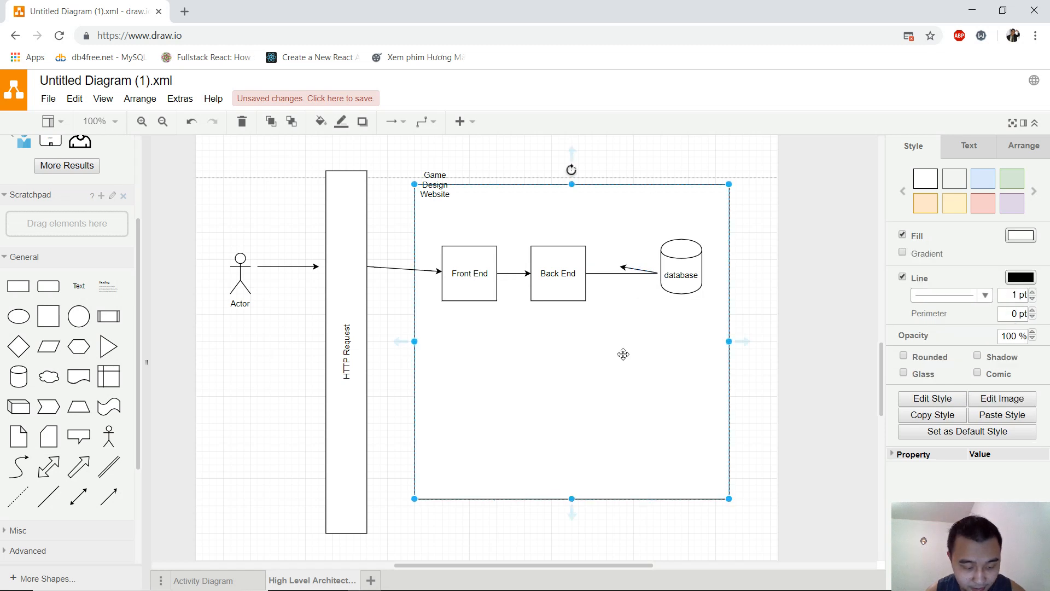
pyautogui.hotkey('ctrl', 'z')
pyautogui.hotkey('ctrl', 'z')
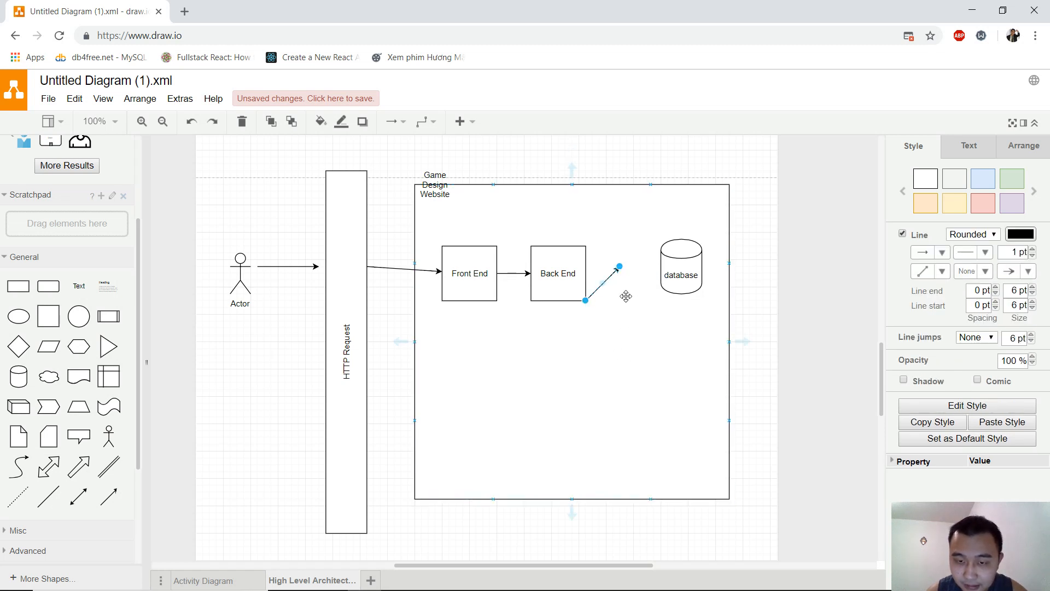
# Attach the new arrow so that it runs from Back End to the database cylinder
pyautogui.click(621, 288)
pyautogui.click(588, 308)
pyautogui.moveTo(586, 304); pyautogui.dragTo(661, 270)
pyautogui.click(621, 307)
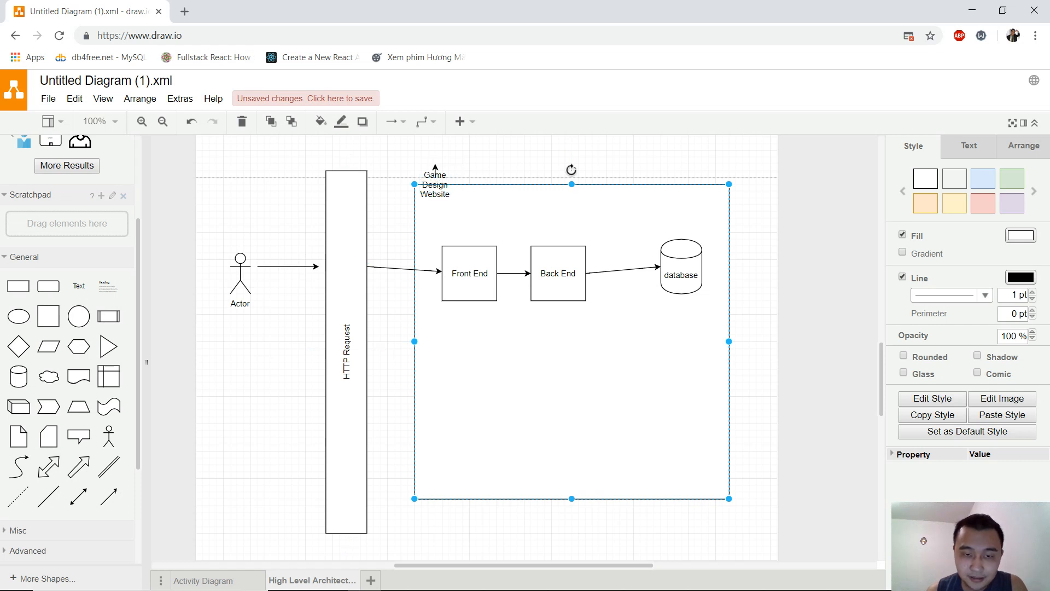
# Move the "Game Design Website" label up so it sits clear above the large container box
pyautogui.click(433, 171)
pyautogui.click(462, 169)
pyautogui.click(434, 182)
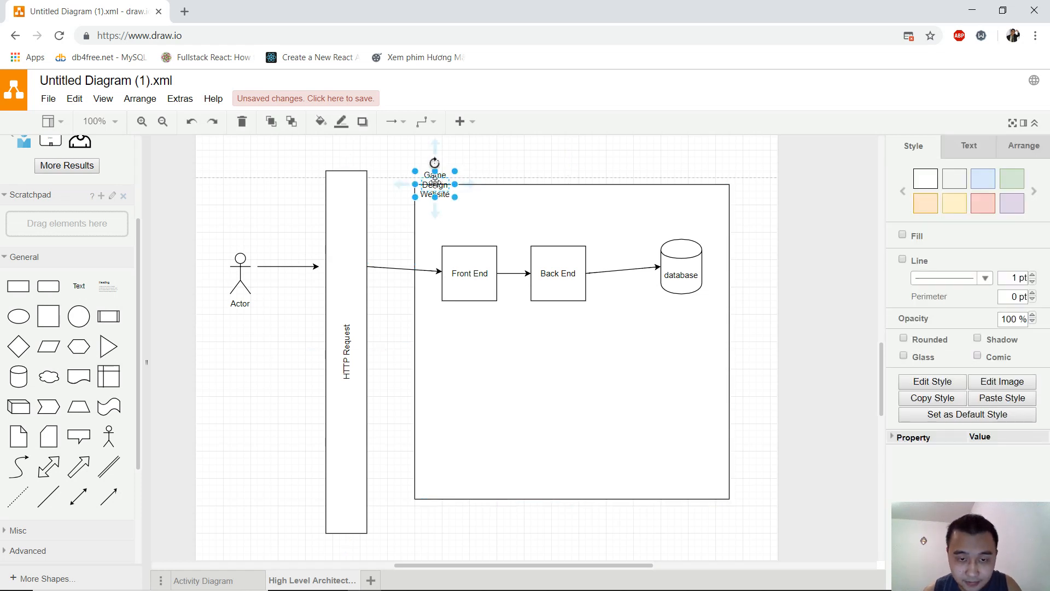
pyautogui.moveTo(435, 183); pyautogui.dragTo(434, 162)
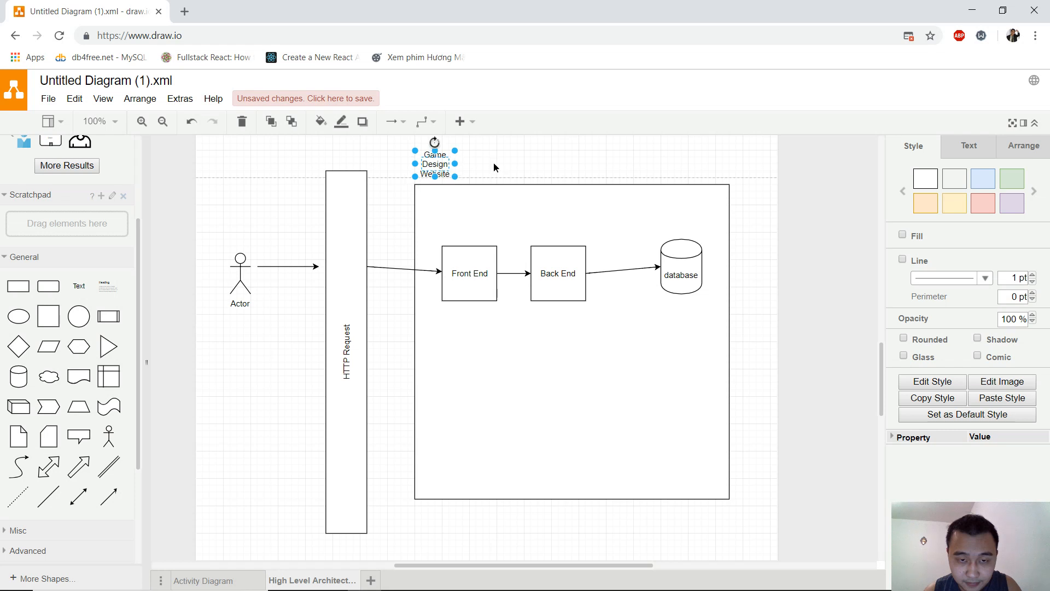
pyautogui.click(493, 167)
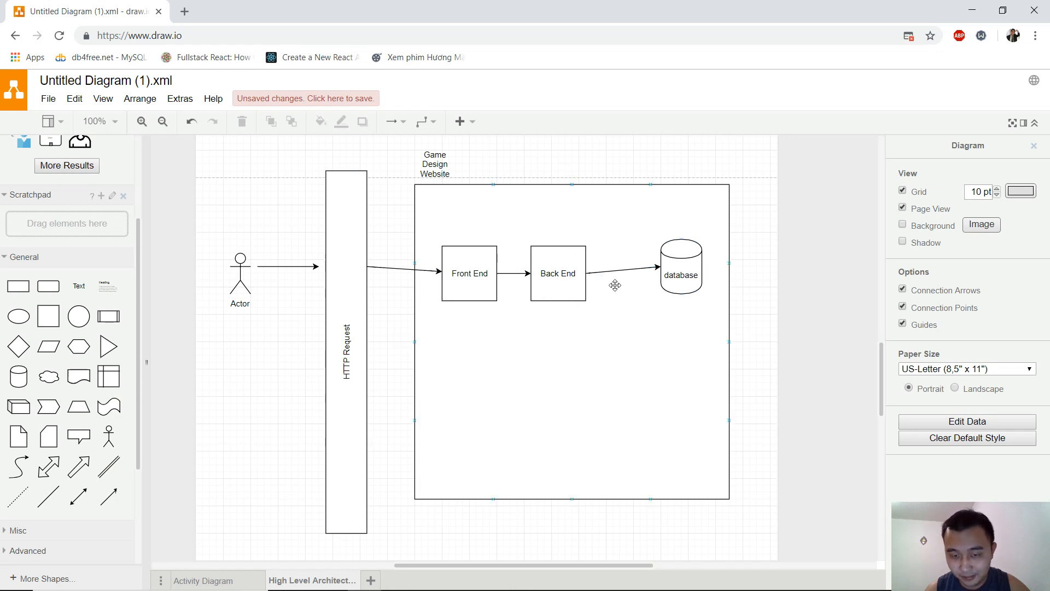
# Duplicate the arrow running from Back End to the database, keeping the copy just below the original
pyautogui.click(624, 299)
pyautogui.click(624, 299)
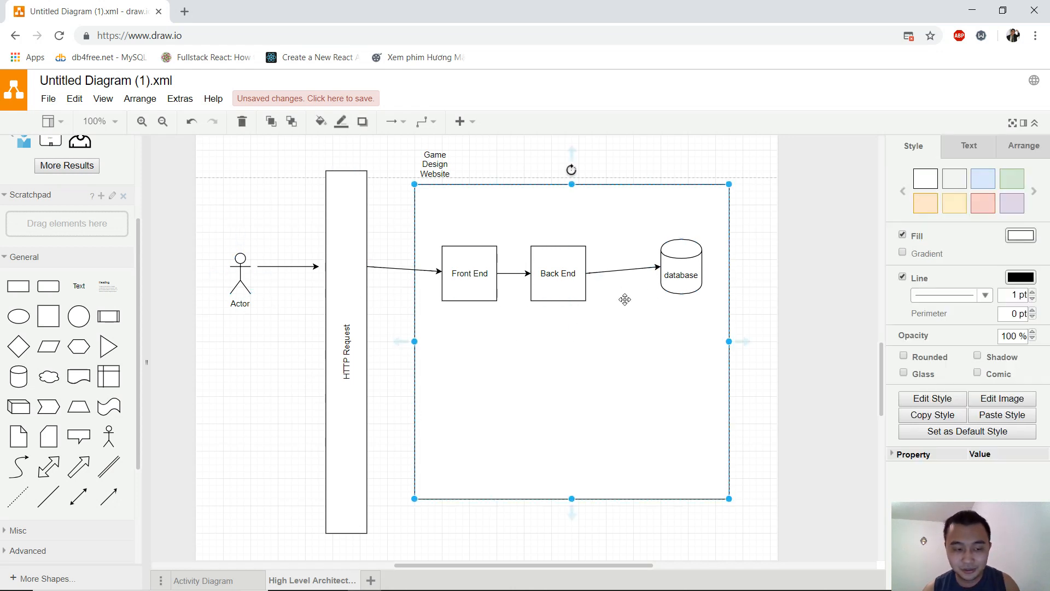
pyautogui.click(627, 271)
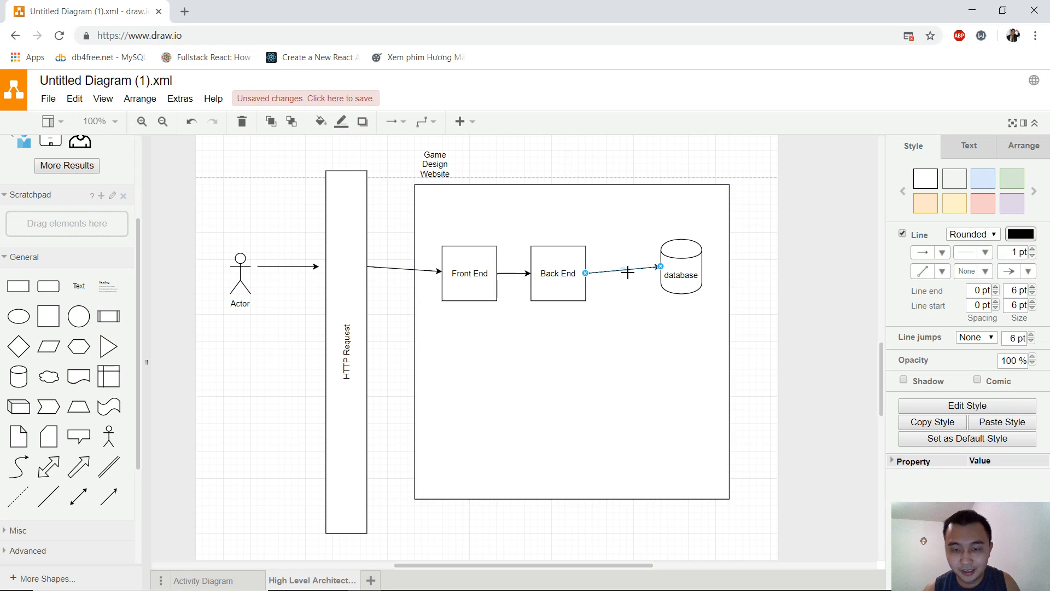
pyautogui.click(624, 321)
pyautogui.moveTo(628, 281); pyautogui.dragTo(629, 290)
pyautogui.click(644, 276)
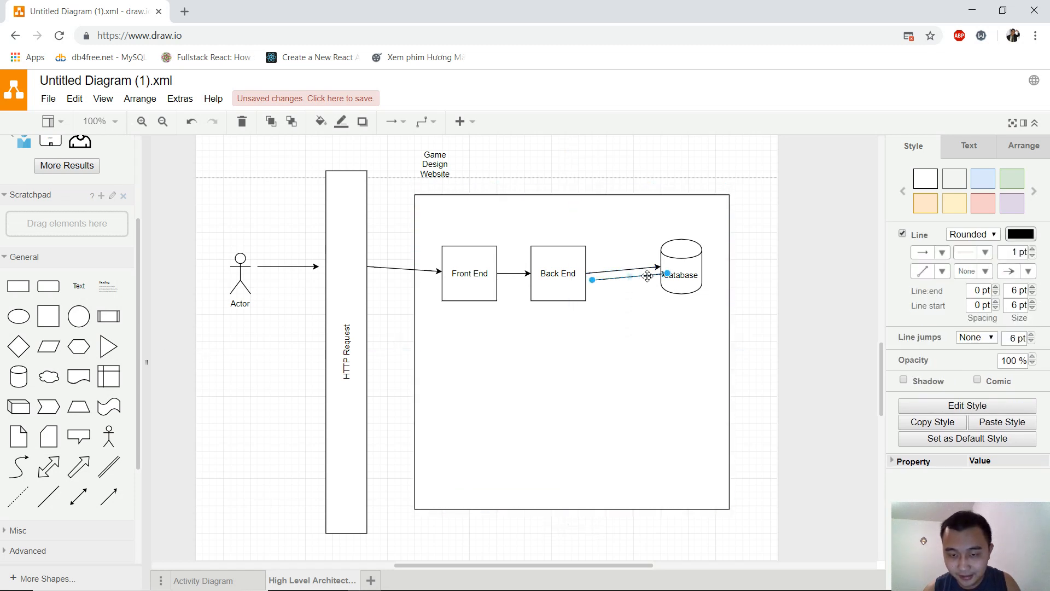
# Try to reverse the copied arrow by moving it and repositioning its ends, and undo these changes
pyautogui.moveTo(665, 282); pyautogui.dragTo(671, 408)
pyautogui.moveTo(668, 325); pyautogui.dragTo(634, 312)
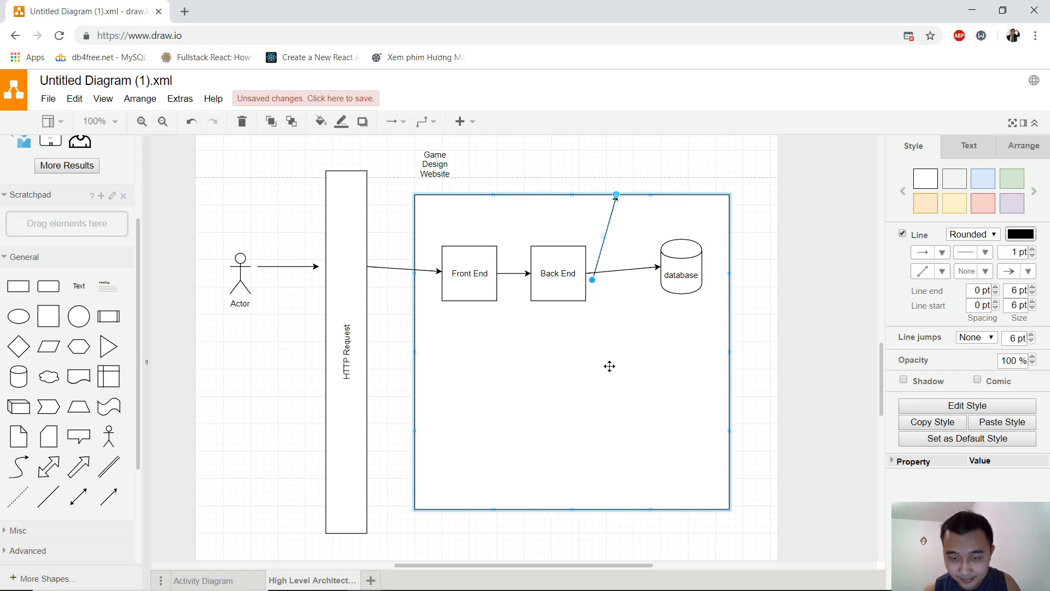
pyautogui.hotkey('ctrl', 'z')
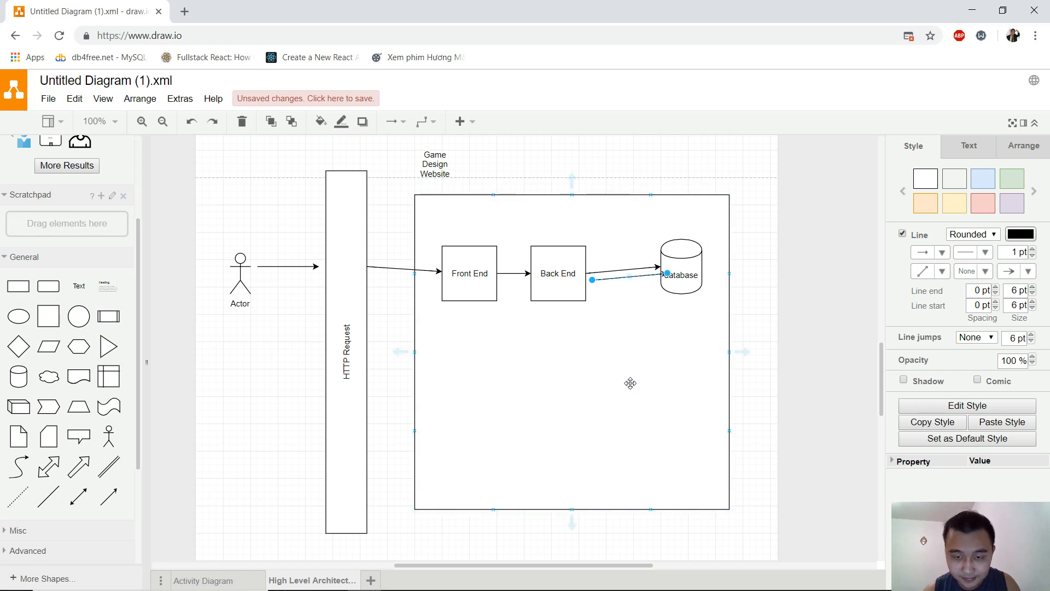
pyautogui.click(630, 383)
pyautogui.moveTo(629, 277); pyautogui.dragTo(640, 370)
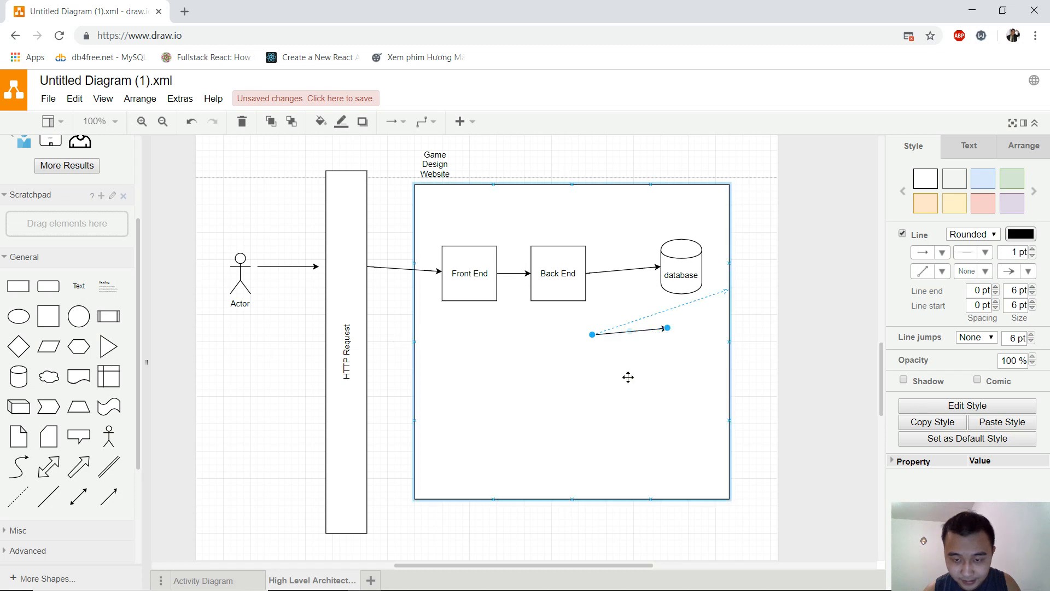
pyautogui.moveTo(546, 338); pyautogui.dragTo(579, 282)
pyautogui.moveTo(593, 340); pyautogui.dragTo(663, 277)
pyautogui.click(635, 354)
pyautogui.hotkey('ctrl', 'z')
pyautogui.hotkey('ctrl', 'z')
pyautogui.hotkey('ctrl', 'z')
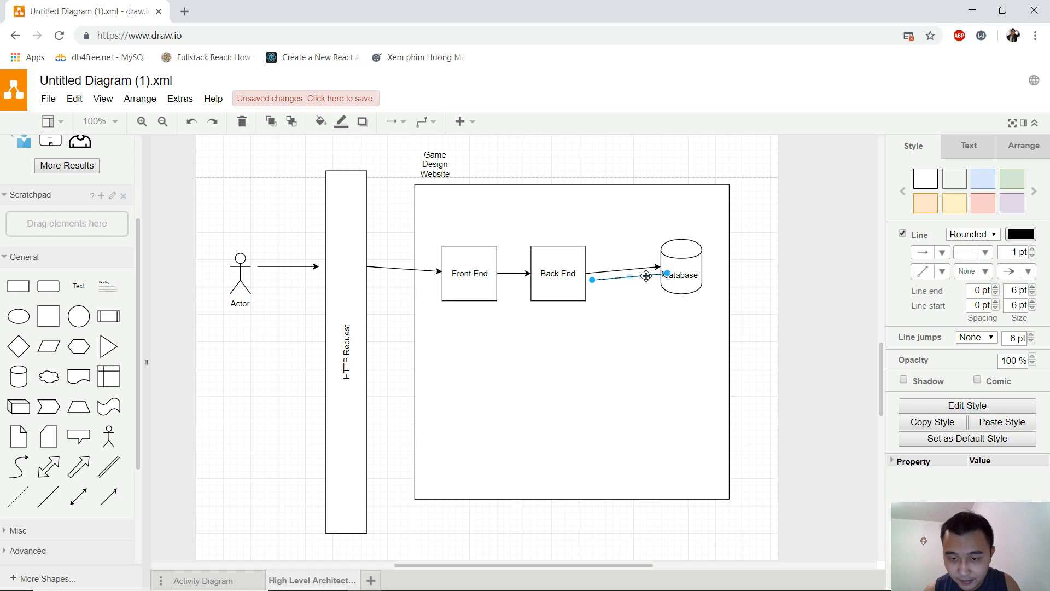
# Reverse the copied arrow's direction by setting its line end to None and giving its line start an arrowhead
pyautogui.click(628, 290)
pyautogui.click(629, 276)
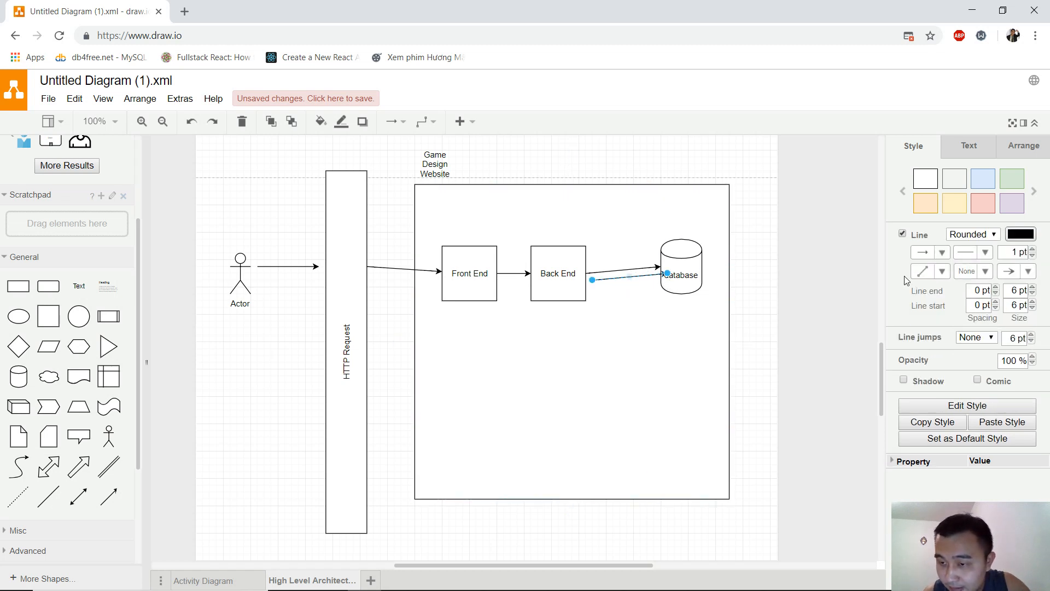
pyautogui.click(1031, 272)
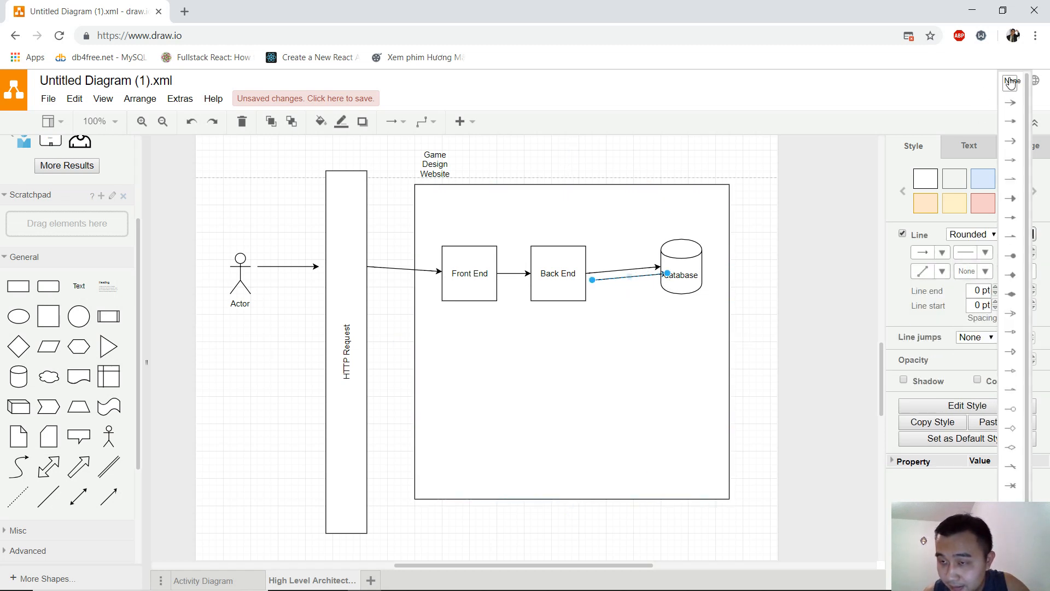
pyautogui.click(1011, 94)
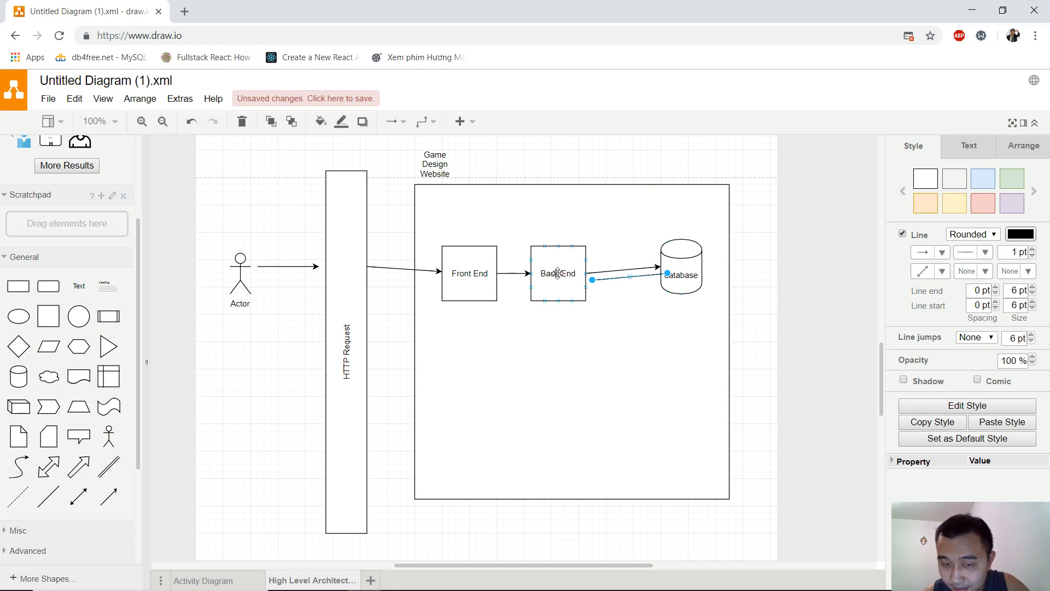
pyautogui.click(988, 270)
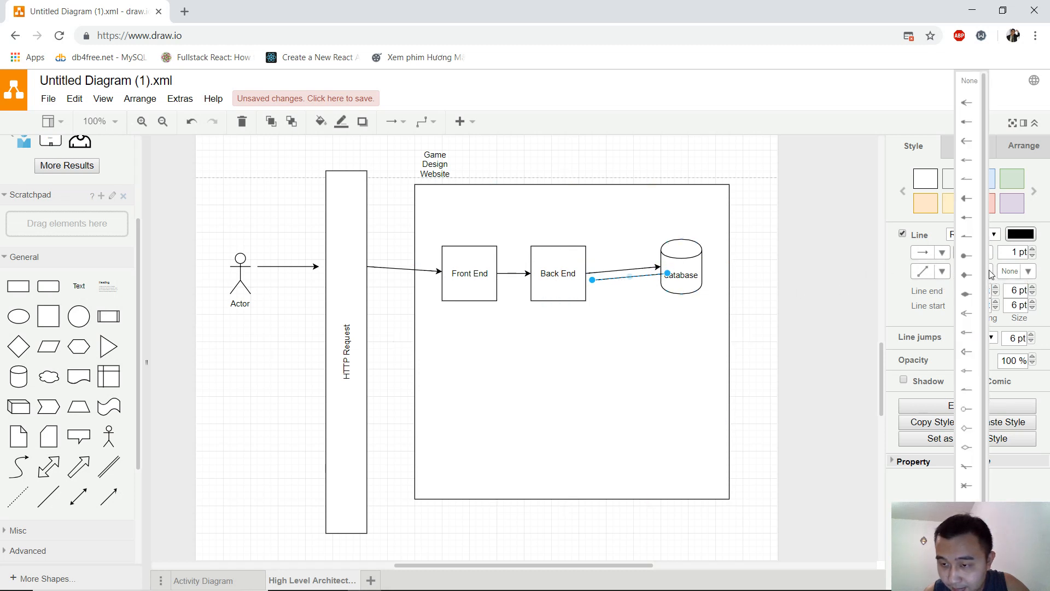
pyautogui.click(967, 123)
pyautogui.click(598, 284)
pyautogui.click(597, 281)
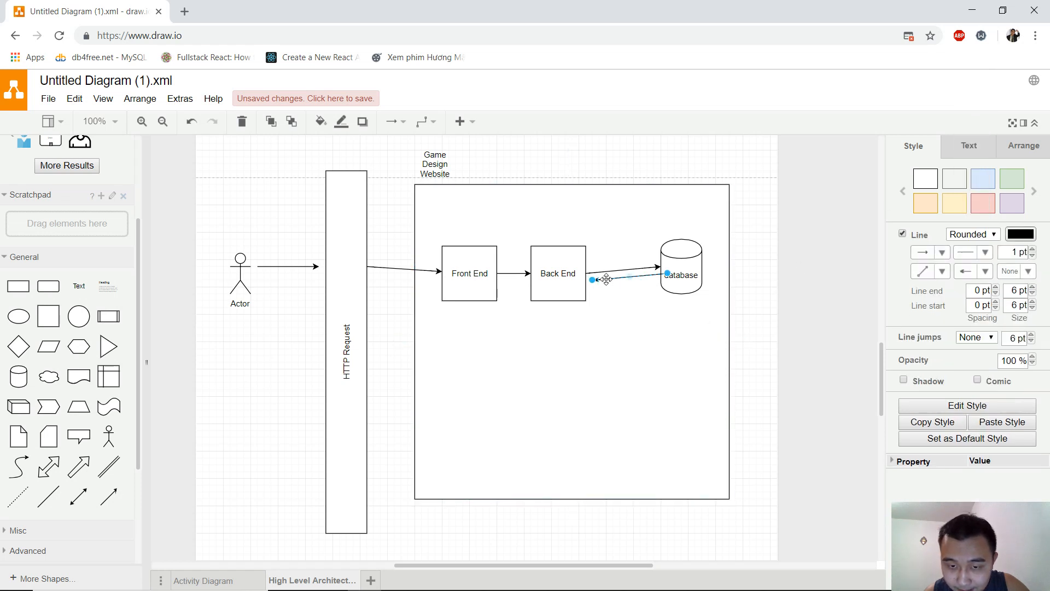
# Enlarge the database cylinder downward and widen it to the right edge of the container box
pyautogui.click(669, 285)
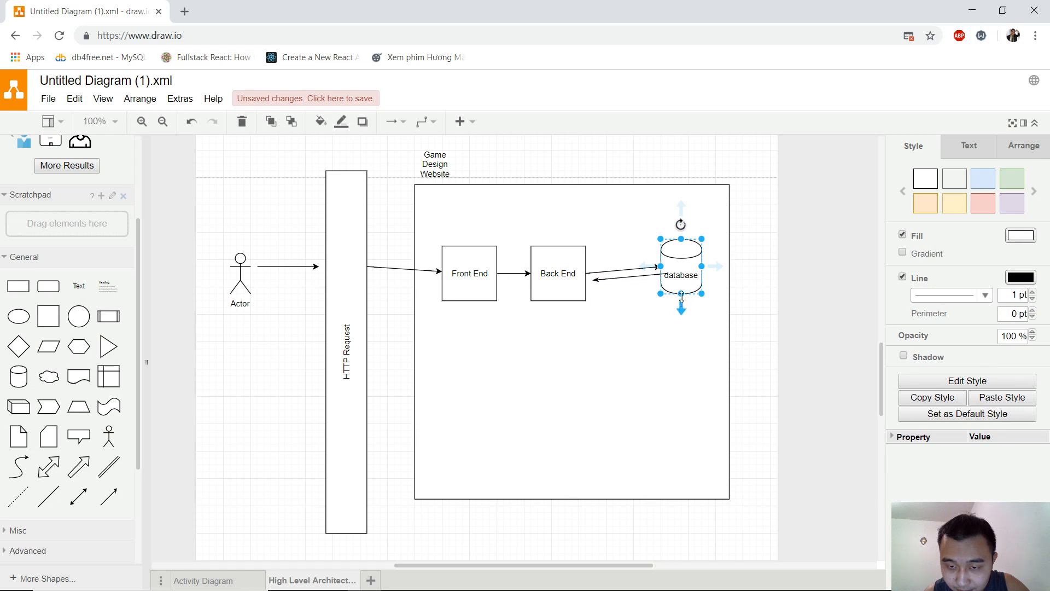
pyautogui.moveTo(681, 293); pyautogui.dragTo(681, 327)
pyautogui.moveTo(701, 283); pyautogui.dragTo(729, 283)
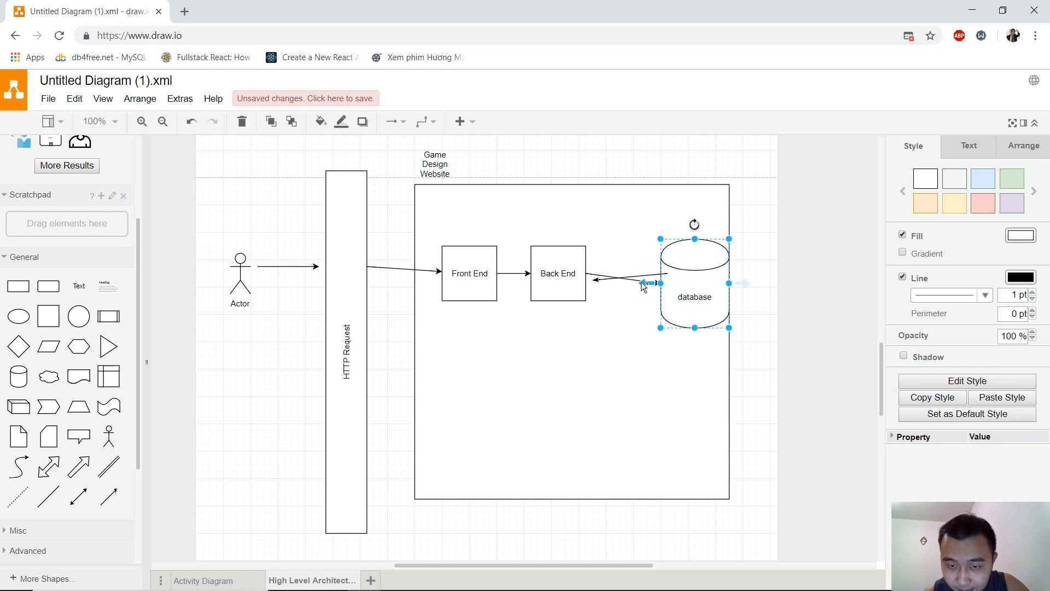
pyautogui.click(626, 316)
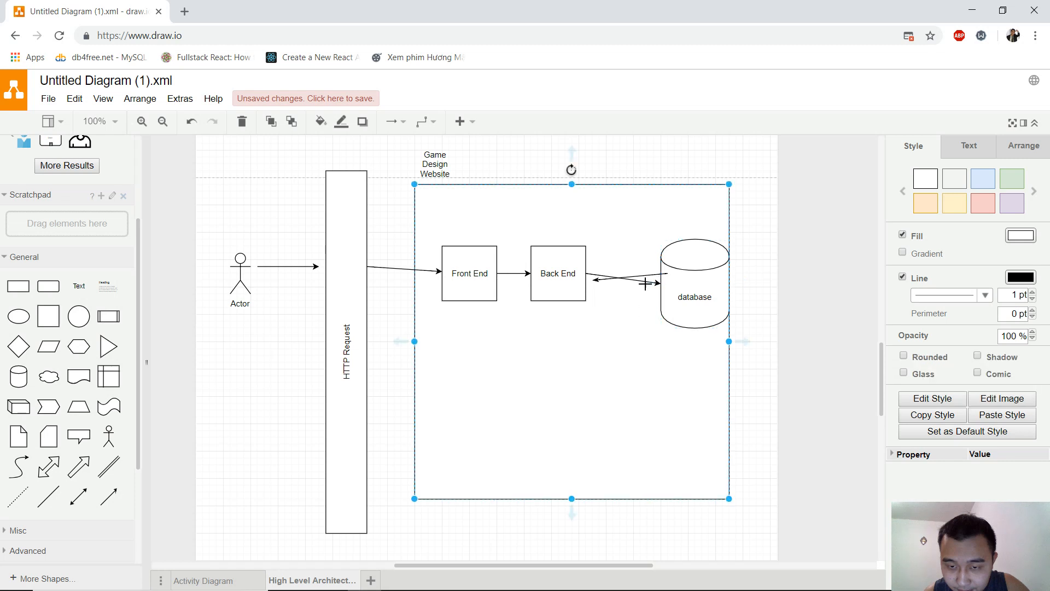